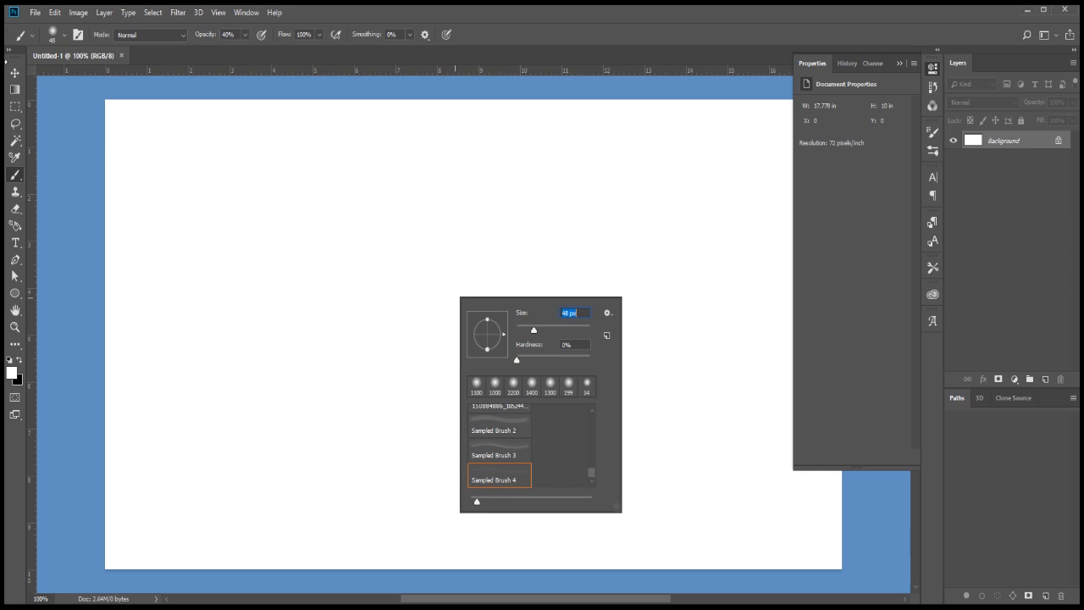
# Place the bottle image and the three cherry images into the blank document as separate layers
pyautogui.click(14, 73)
pyautogui.hotkey('alt', 'Tab')
pyautogui.moveTo(478, 175)
pyautogui.mouseDown()
pyautogui.moveTo(448, 376)
pyautogui.moveTo(453, 474)
pyautogui.mouseUp()
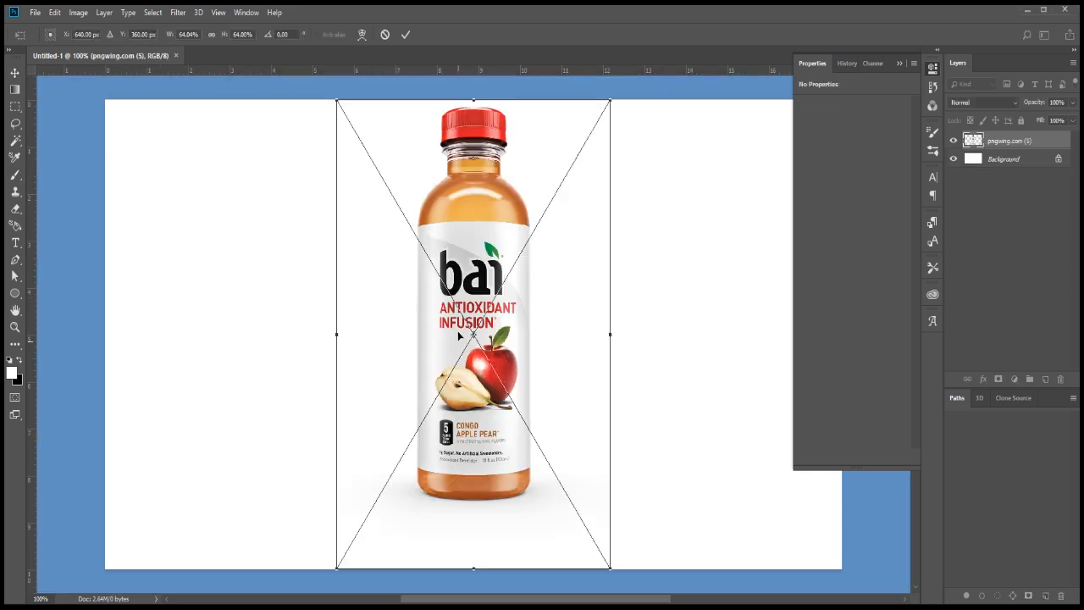
pyautogui.click(405, 36)
pyautogui.click(405, 37)
pyautogui.click(405, 37)
pyautogui.click(405, 36)
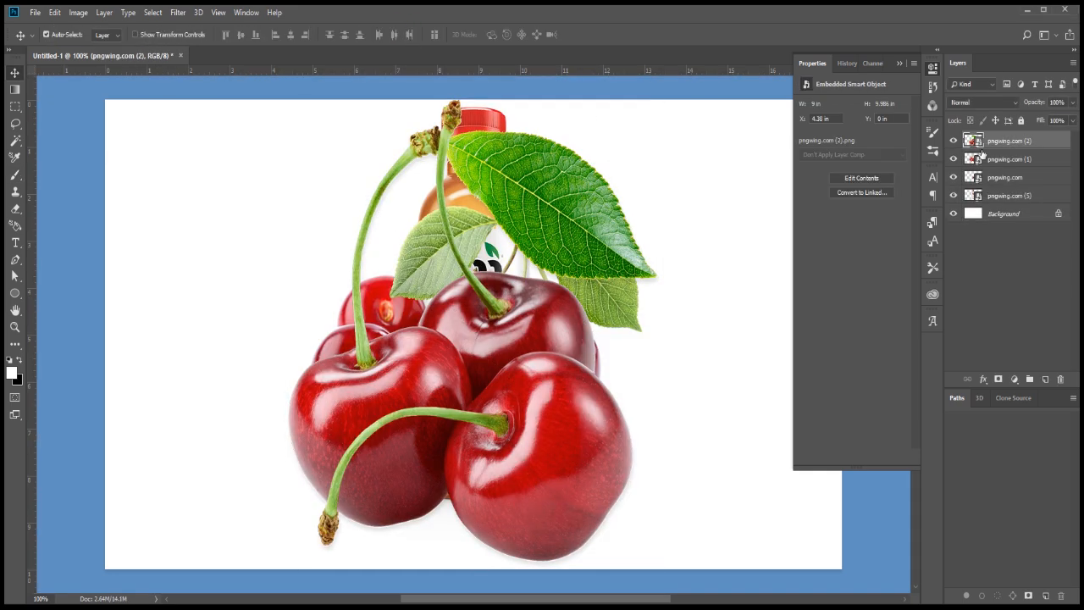
# Hide the three cherry layers, then scale the bottle to about 58.5% and shift it slightly down
pyautogui.moveTo(952, 141); pyautogui.dragTo(953, 163)
pyautogui.click(953, 177)
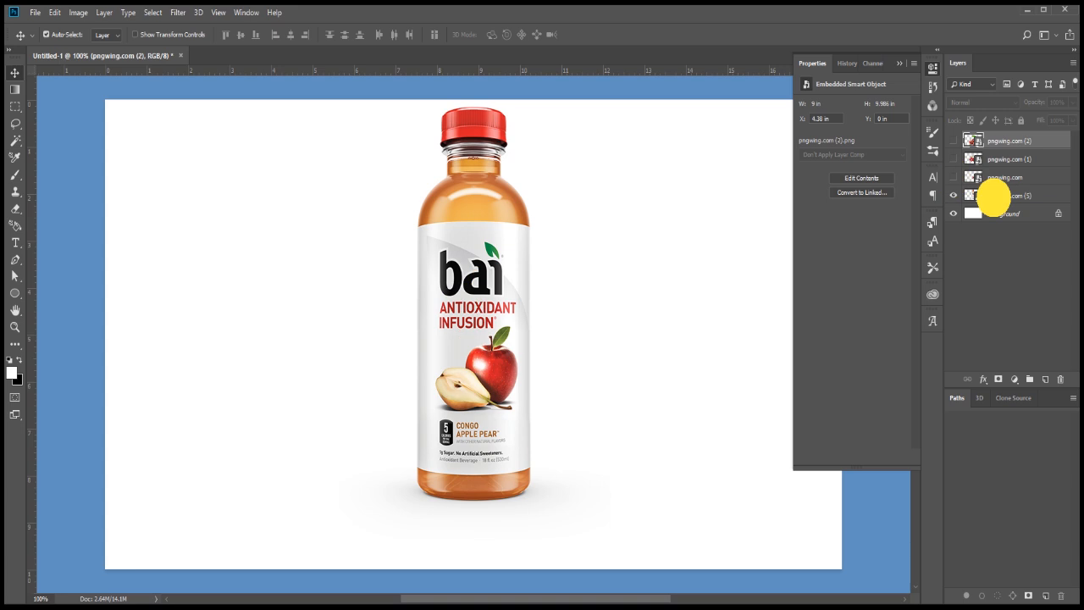
pyautogui.click(991, 196)
pyautogui.hotkey('ctrl', '0')
pyautogui.hotkey('ctrl', 't')
pyautogui.moveTo(591, 137); pyautogui.dragTo(588, 158)
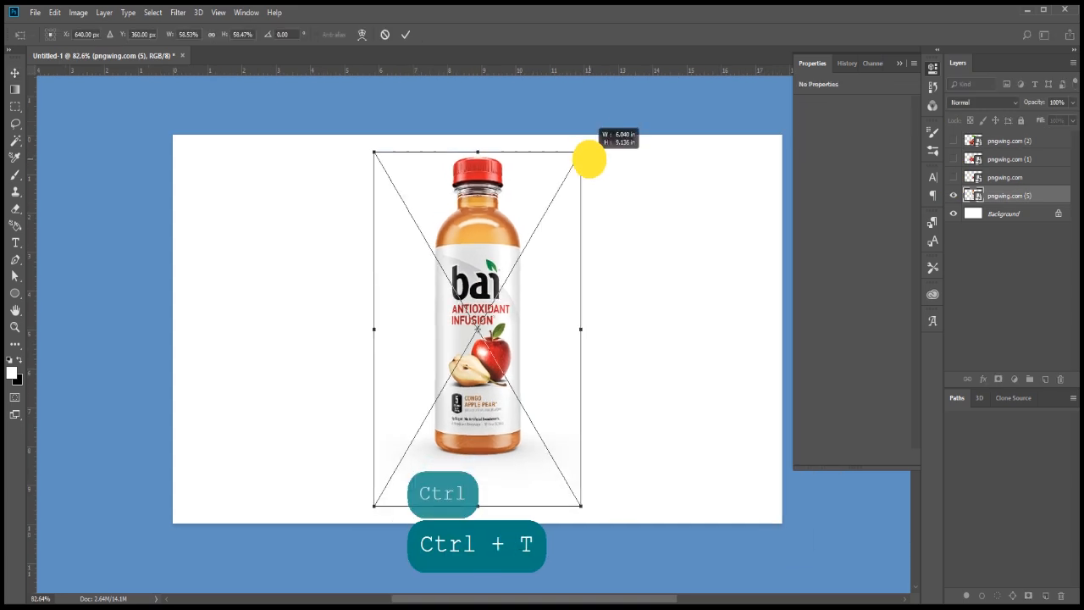
pyautogui.moveTo(491, 263); pyautogui.dragTo(491, 278)
pyautogui.scroll(3, 492, 277)
pyautogui.moveTo(504, 413); pyautogui.dragTo(530, 221)
pyautogui.scroll(-3, 550, 256)
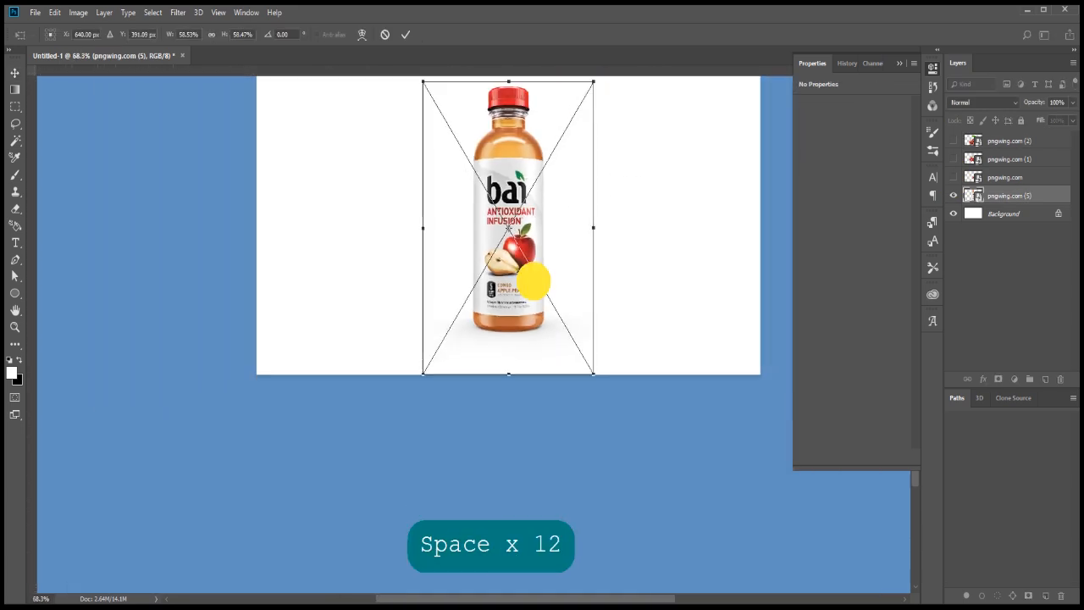
pyautogui.press('Return')
# Centre the bottle horizontally and vertically on the canvas, using a full-canvas selection and clearing it at the end
pyautogui.hotkey('ctrl', 'a')
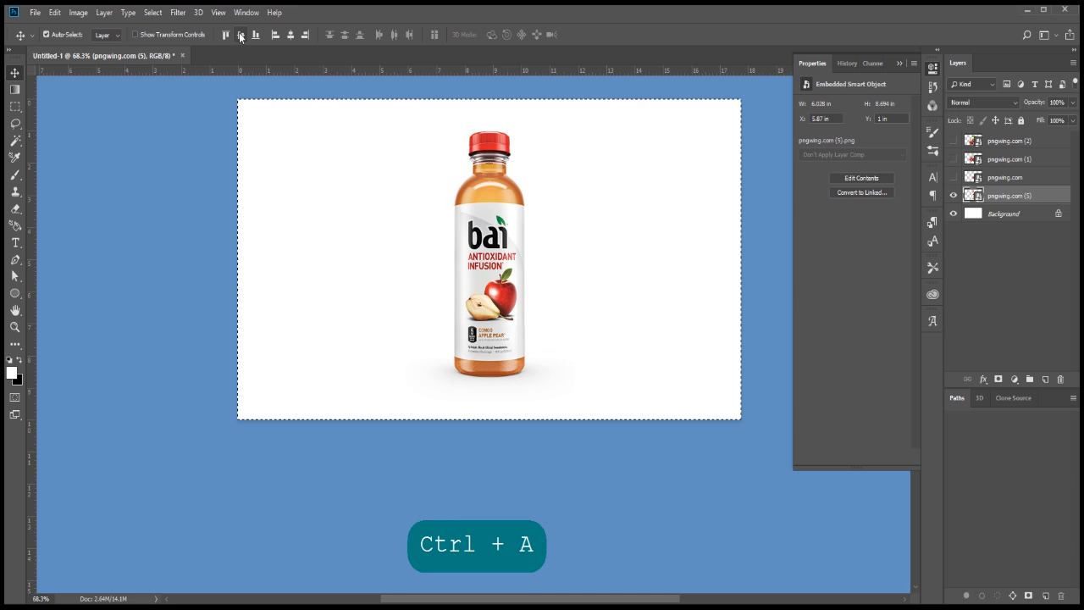
pyautogui.click(290, 35)
pyautogui.hotkey('ctrl', 'd')
# Hide the Background layer to isolate the semi-transparent shadow around the bottle's base
pyautogui.scroll(5, 532, 351)
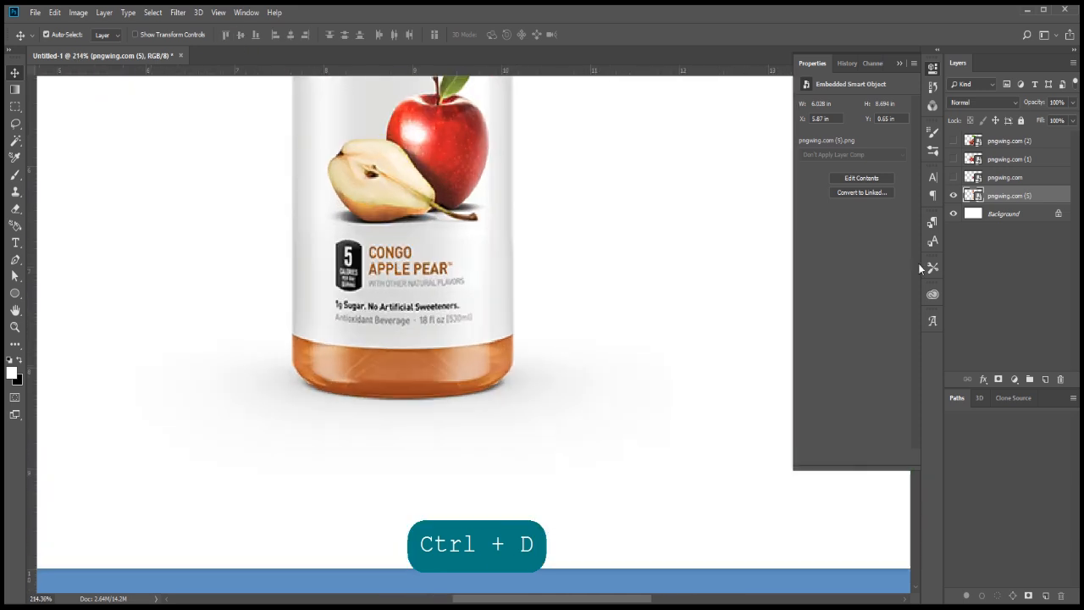
pyautogui.click(954, 214)
pyautogui.scroll(1, 511, 358)
pyautogui.scroll(1, 511, 358)
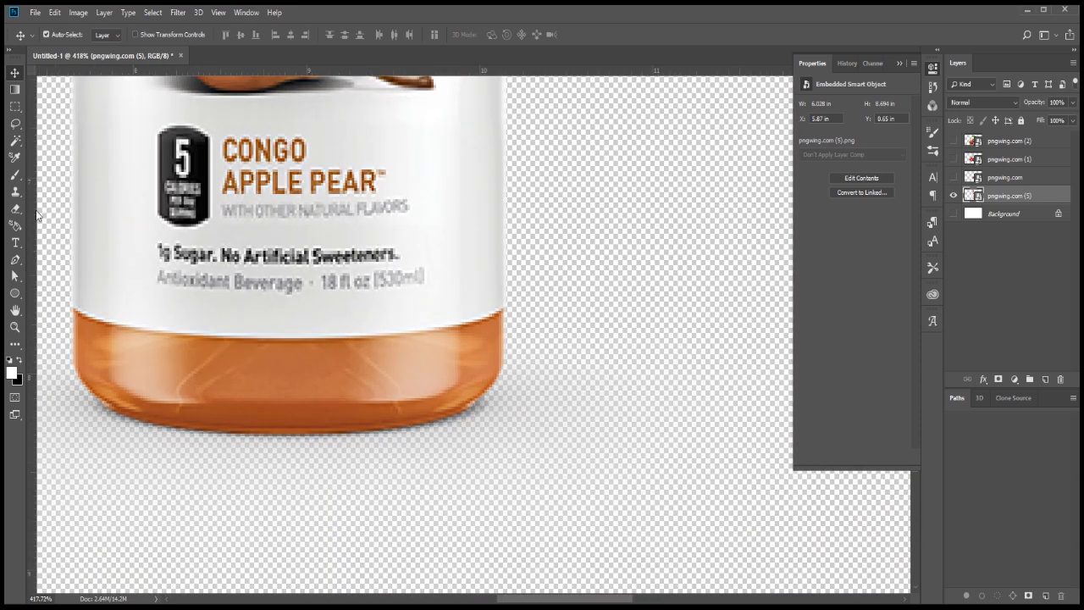
pyautogui.click(15, 139)
pyautogui.keyDown('shift'); pyautogui.click(522, 387); pyautogui.keyUp('shift')
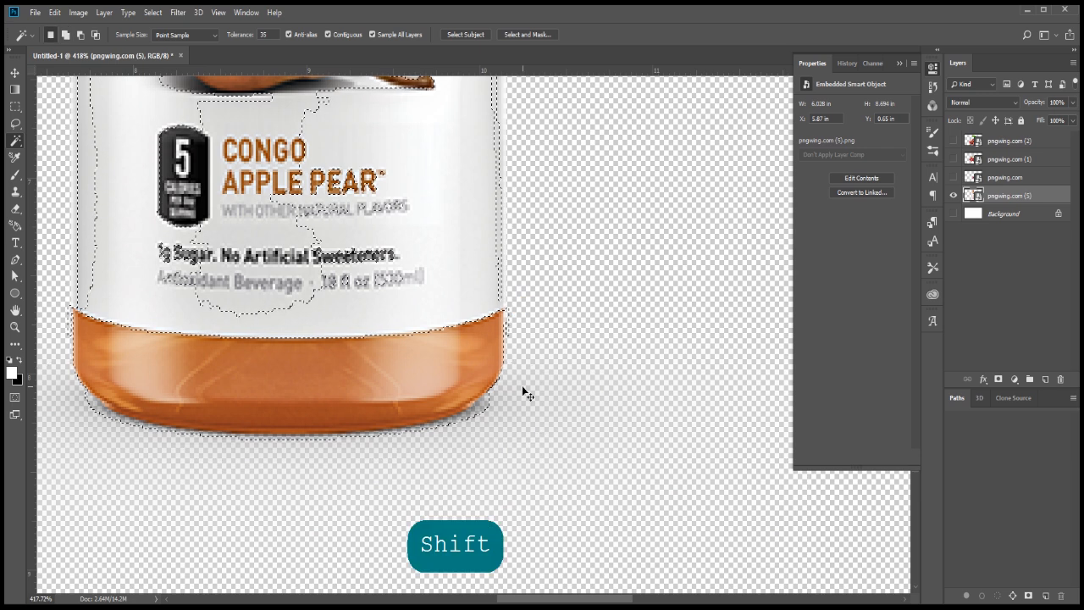
pyautogui.hotkey('ctrl', 'd')
# Trace a Pen path along the bottle's rounded bottom edge, from its lower right side to its lower left side
pyautogui.press('p')
pyautogui.click(506, 266)
pyautogui.moveTo(504, 353); pyautogui.dragTo(502, 376)
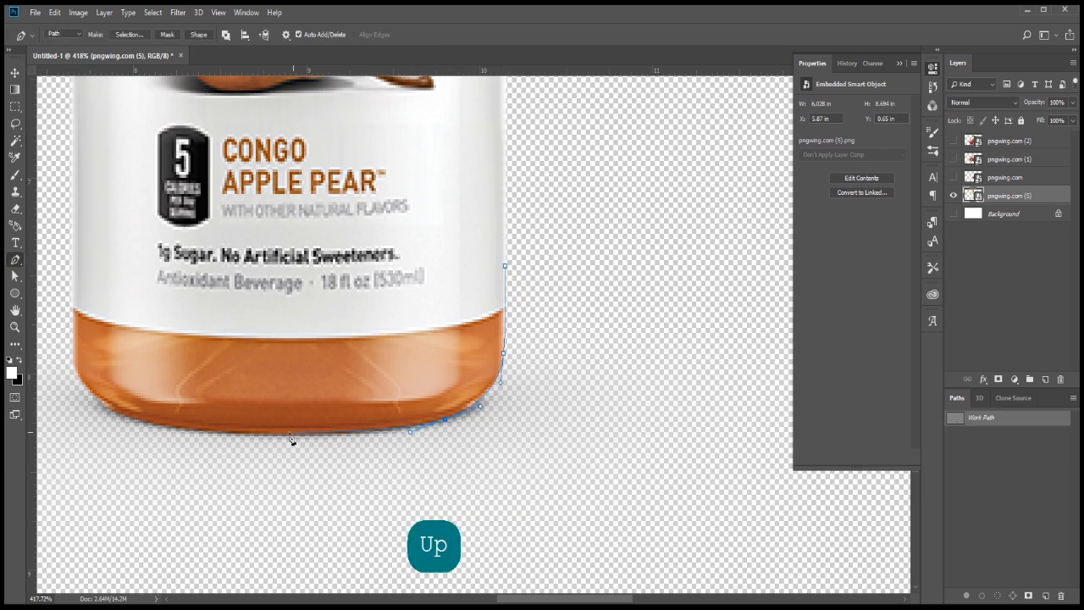
pyautogui.press('space')
pyautogui.moveTo(222, 434); pyautogui.dragTo(423, 421)
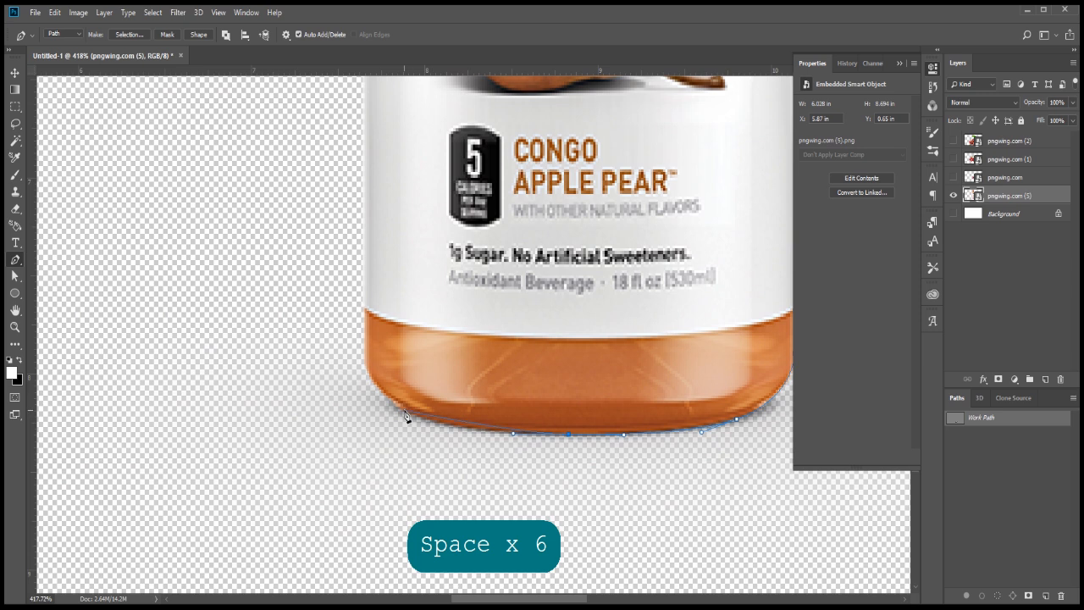
pyautogui.moveTo(363, 342); pyautogui.dragTo(363, 300)
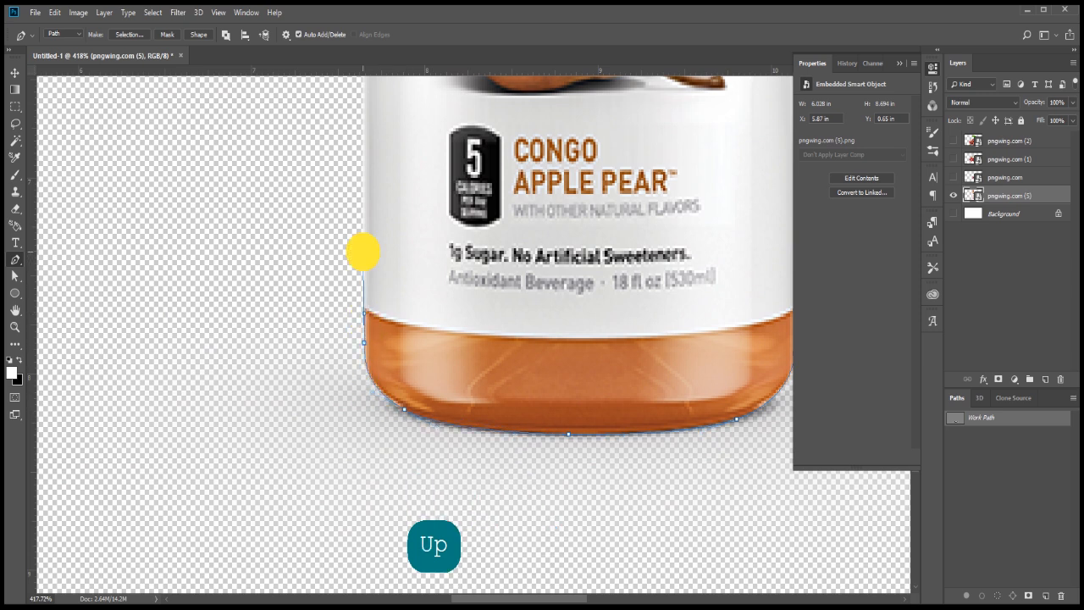
pyautogui.press('space')
pyautogui.moveTo(361, 67); pyautogui.dragTo(381, 275)
# Extend the Pen path widely around the shadow area below the bottle and close it at the starting point
pyautogui.click(217, 163)
pyautogui.hotkey('ctrl', '-')
pyautogui.hotkey('ctrl', '-')
pyautogui.hotkey('ctrl', '-')
pyautogui.hotkey('ctrl', '-')
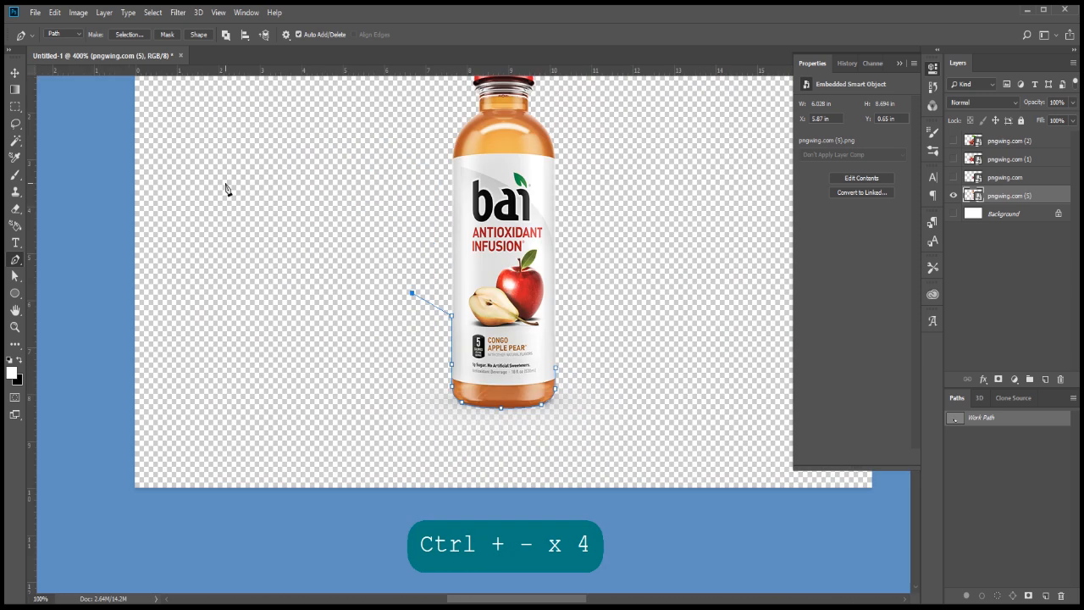
pyautogui.press('space')
pyautogui.moveTo(604, 519); pyautogui.dragTo(359, 511)
pyautogui.click(558, 510)
pyautogui.moveTo(571, 341); pyautogui.dragTo(568, 328)
pyautogui.moveTo(497, 172); pyautogui.dragTo(484, 170)
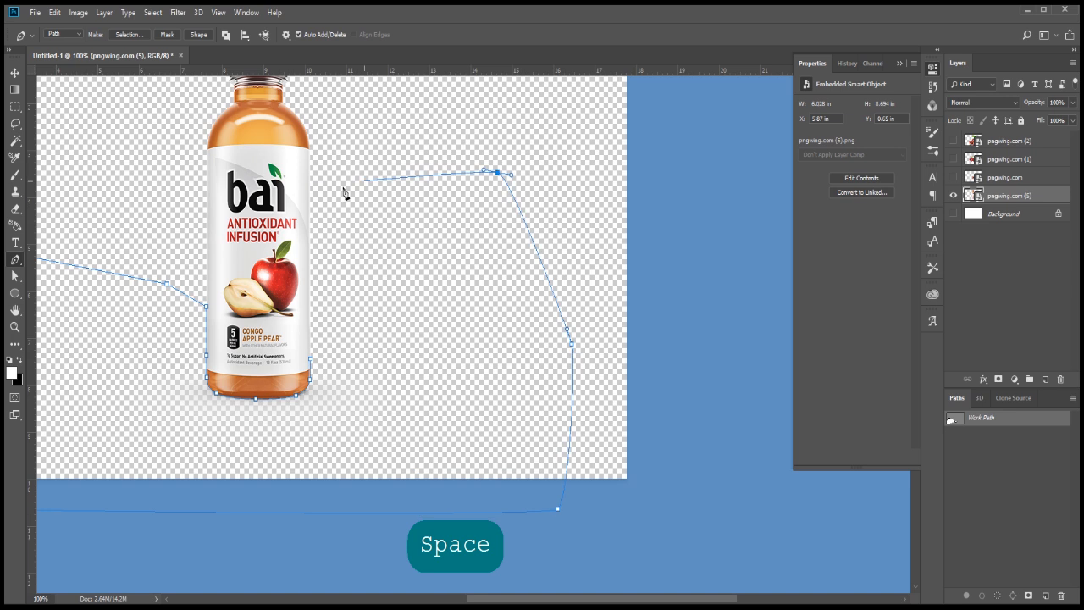
pyautogui.click(331, 192)
pyautogui.click(310, 252)
pyautogui.hotkey('ctrl', 'space')
# Mask out the bottle's shadow using the inverted path selection as a layer mask, and show the Background layer again
pyautogui.hotkey('ctrl', 'Return')
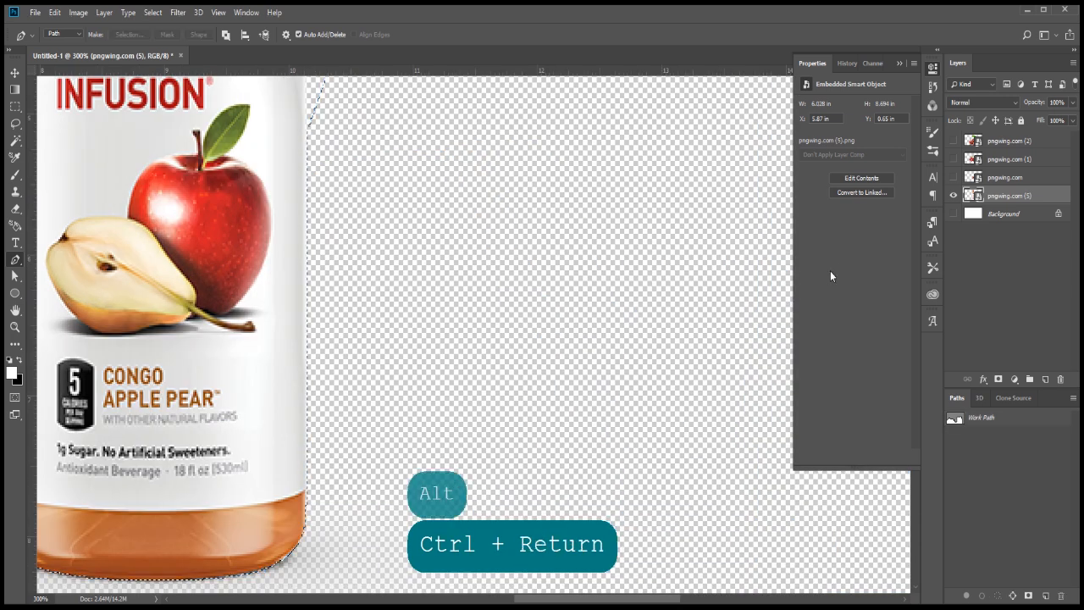
pyautogui.hotkey('ctrl', 'shift', 'i')
pyautogui.click(998, 379)
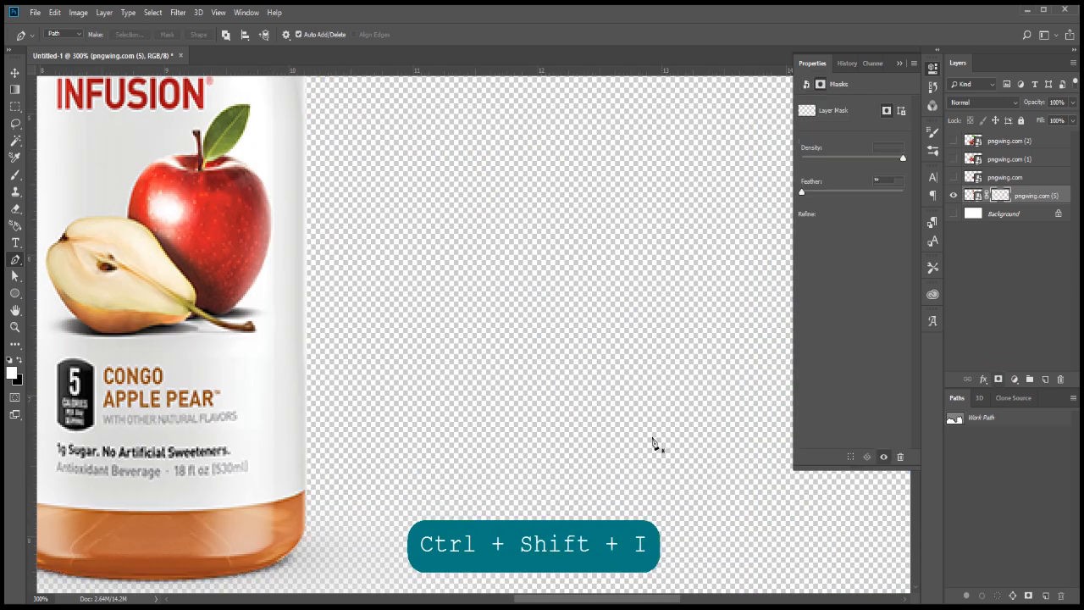
pyautogui.click(954, 213)
pyautogui.press('space')
pyautogui.moveTo(305, 457); pyautogui.dragTo(563, 361)
pyautogui.hotkey('ctrl', '-')
pyautogui.hotkey('ctrl', '-')
pyautogui.hotkey('ctrl', '-')
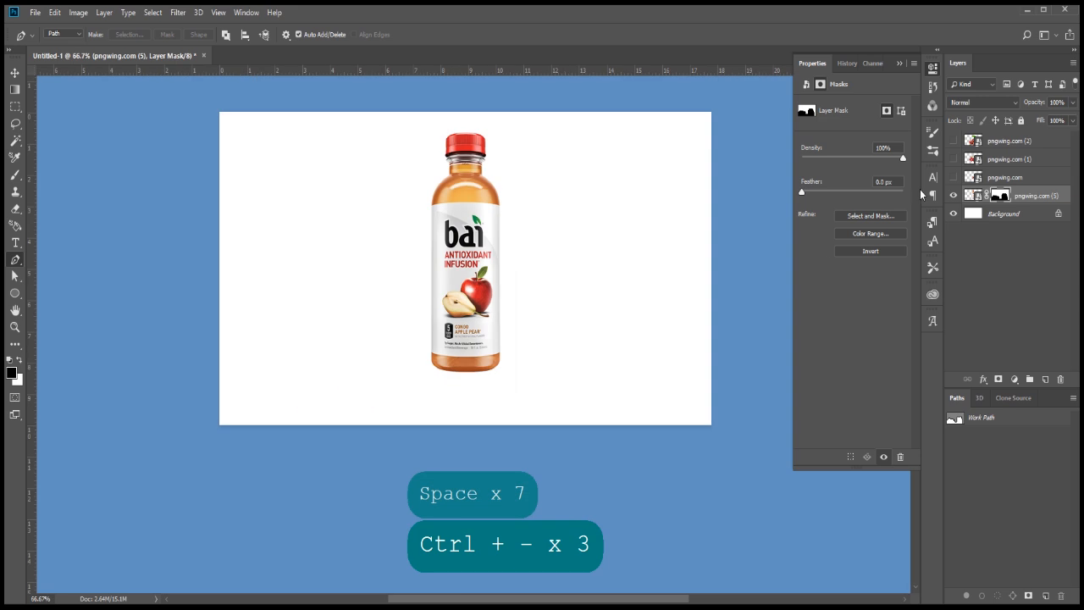
# Show the pngwing.com cherry layer and move its cluster to the right of the bottle's neck
pyautogui.scroll(2, 485, 272)
pyautogui.hotkey('ctrl', 't')
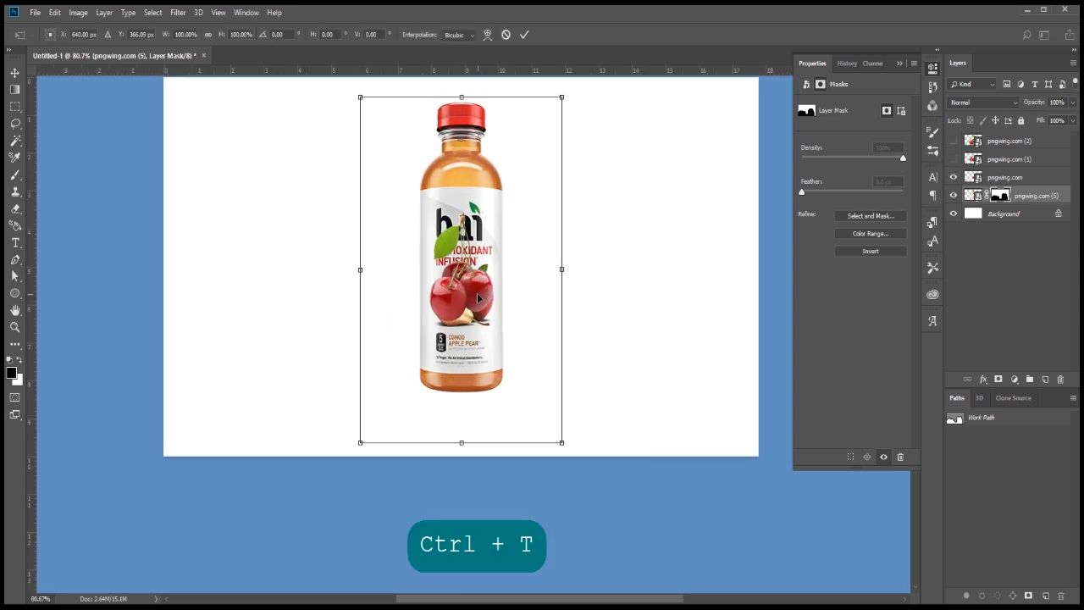
pyautogui.press('Return')
pyautogui.click(1007, 180)
pyautogui.hotkey('ctrl', 't')
pyautogui.moveTo(478, 283); pyautogui.dragTo(532, 170)
pyautogui.press('Return')
pyautogui.scroll(-1, 532, 170)
# Show the pngwing.com (1) cherries, scale them to about 51% and place them at the bottle's lower left
pyautogui.click(953, 158)
pyautogui.scroll(-2, 494, 282)
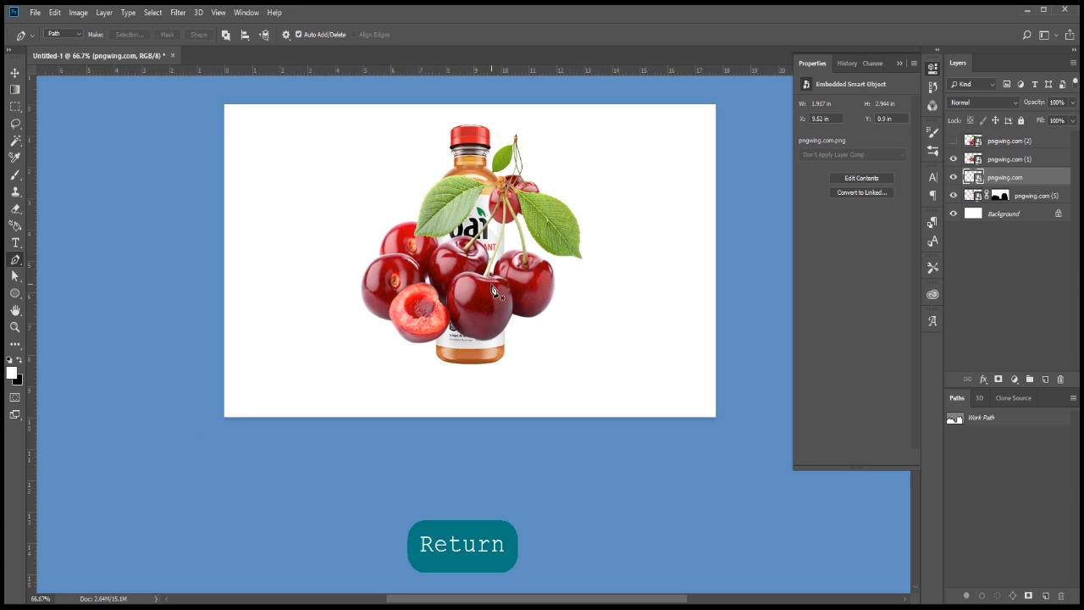
pyautogui.hotkey('ctrl', 't')
pyautogui.press('Return')
pyautogui.click(972, 158)
pyautogui.hotkey('ctrl', 't')
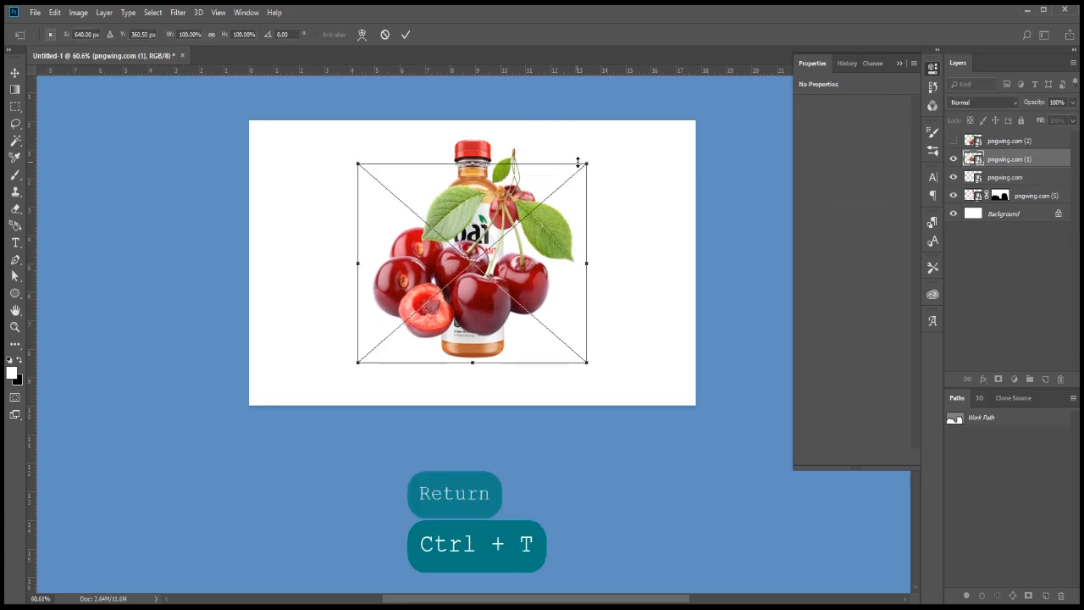
pyautogui.moveTo(585, 163); pyautogui.dragTo(530, 212)
pyautogui.moveTo(520, 267); pyautogui.dragTo(444, 330)
pyautogui.scroll(3, 449, 292)
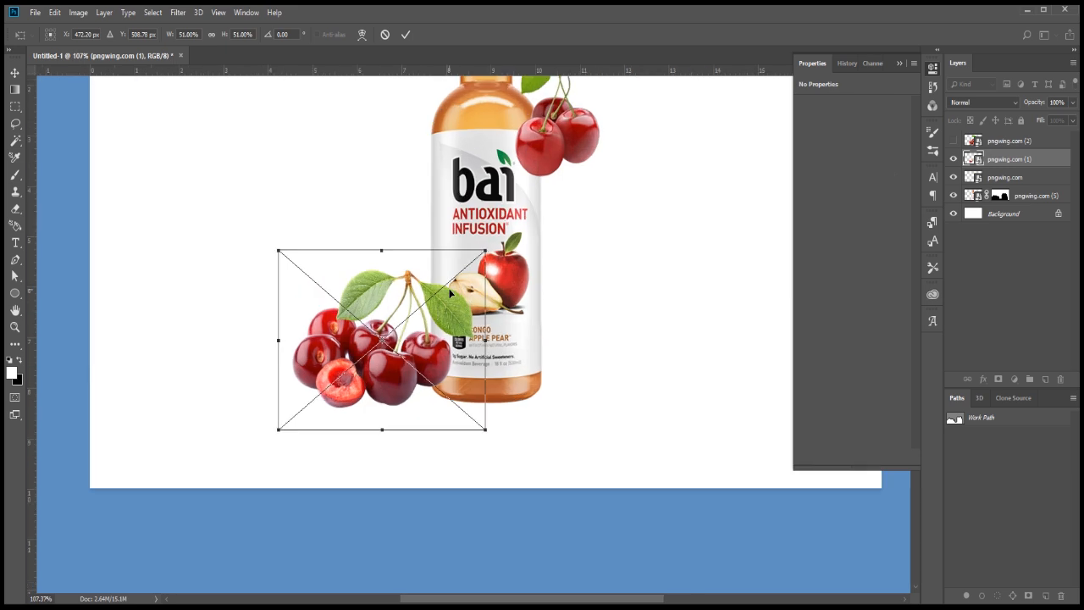
# Reduce the lower-left cherries to about 46.7%, move them slightly down and flip them horizontally
pyautogui.moveTo(487, 251); pyautogui.dragTo(478, 259)
pyautogui.moveTo(423, 348); pyautogui.dragTo(430, 375)
pyautogui.rightClick(415, 359)
pyautogui.click(446, 511)
pyautogui.press('Return')
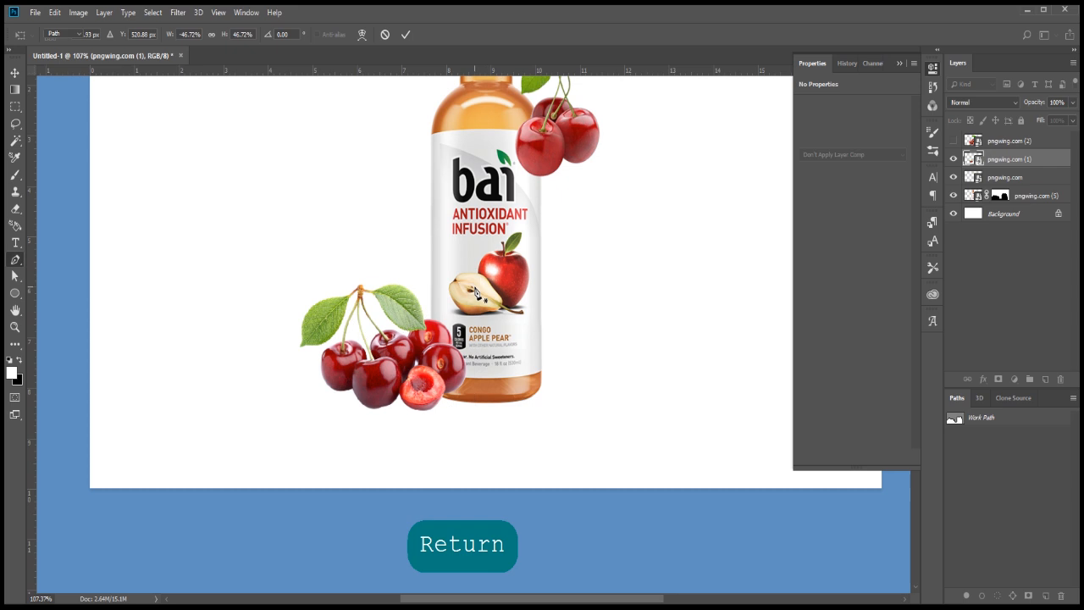
# Show the pngwing.com (2) cherry layer and scale it down to about 17.4%
pyautogui.scroll(-2, 478, 290)
pyautogui.click(952, 139)
pyautogui.scroll(-5, 544, 227)
pyautogui.hotkey('ctrl', 'alt', 'z')
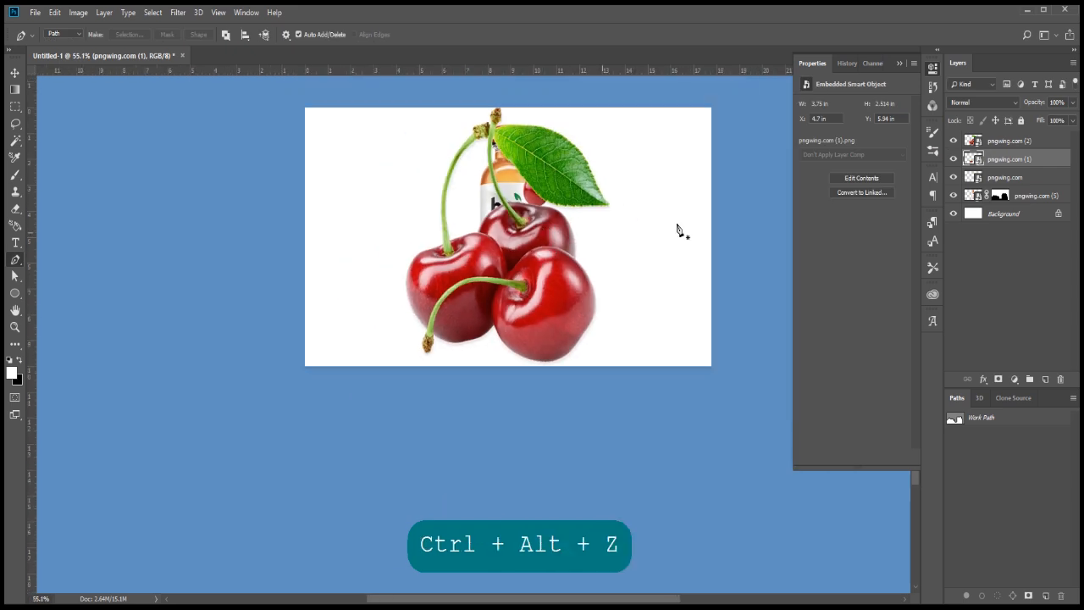
pyautogui.hotkey('ctrl', 't')
pyautogui.moveTo(608, 115); pyautogui.dragTo(540, 199)
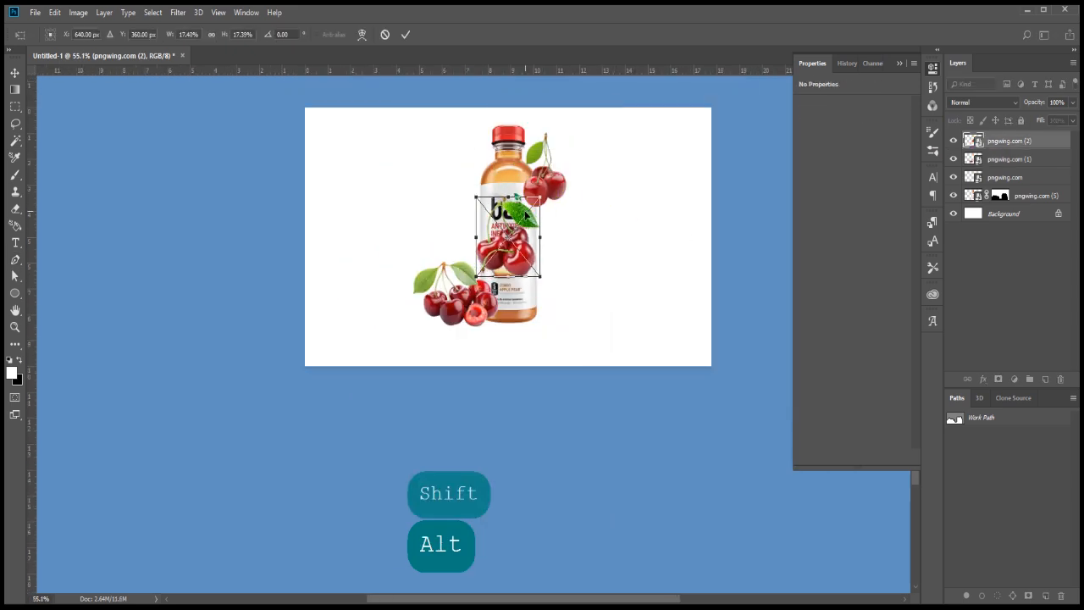
# Move the pngwing.com (2) cherries onto the bottle's upper right, overlapping the other cluster, and scale them to about 14.5%
pyautogui.scroll(5, 524, 210)
pyautogui.moveTo(522, 254); pyautogui.dragTo(583, 206)
pyautogui.moveTo(612, 136); pyautogui.dragTo(604, 146)
pyautogui.moveTo(598, 195); pyautogui.dragTo(590, 193)
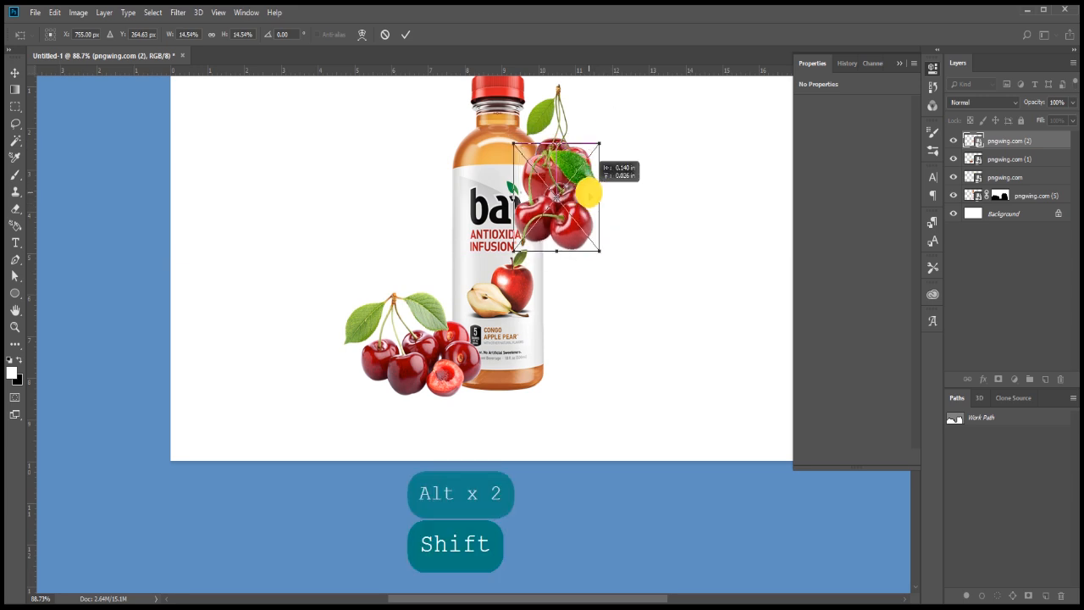
pyautogui.scroll(3, 603, 168)
pyautogui.press('Return')
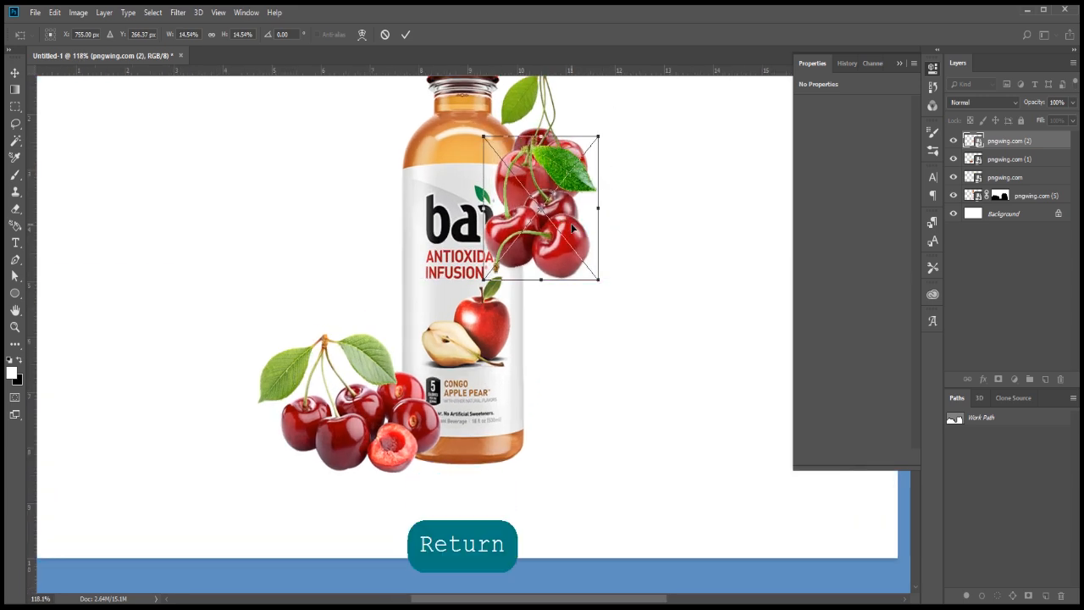
# Move the pngwing.com (2) and pngwing.com layers below the bottle layer so both upper-right clusters sit behind it
pyautogui.click(953, 160)
pyautogui.moveTo(1009, 142); pyautogui.dragTo(1022, 204)
pyautogui.keyDown('shift'); pyautogui.click(1009, 178); pyautogui.keyUp('shift')
pyautogui.scroll(-3, 690, 207)
pyautogui.press('space')
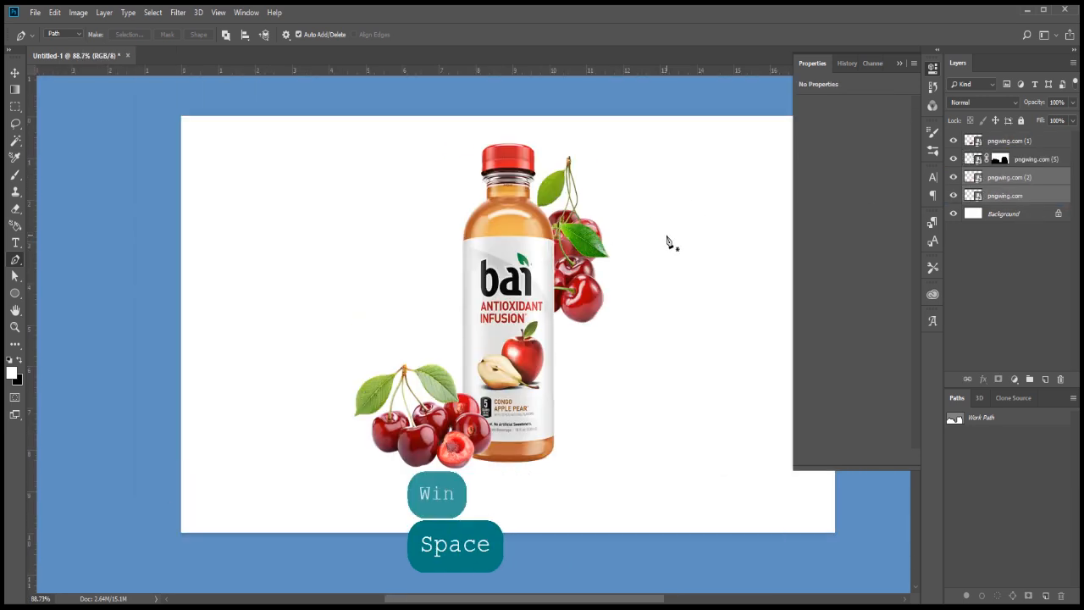
# Move the two cherry clusters behind the bottle up together, bringing the stem above the cap's height
pyautogui.hotkey('ctrl', 't')
pyautogui.moveTo(578, 262); pyautogui.dragTo(575, 225)
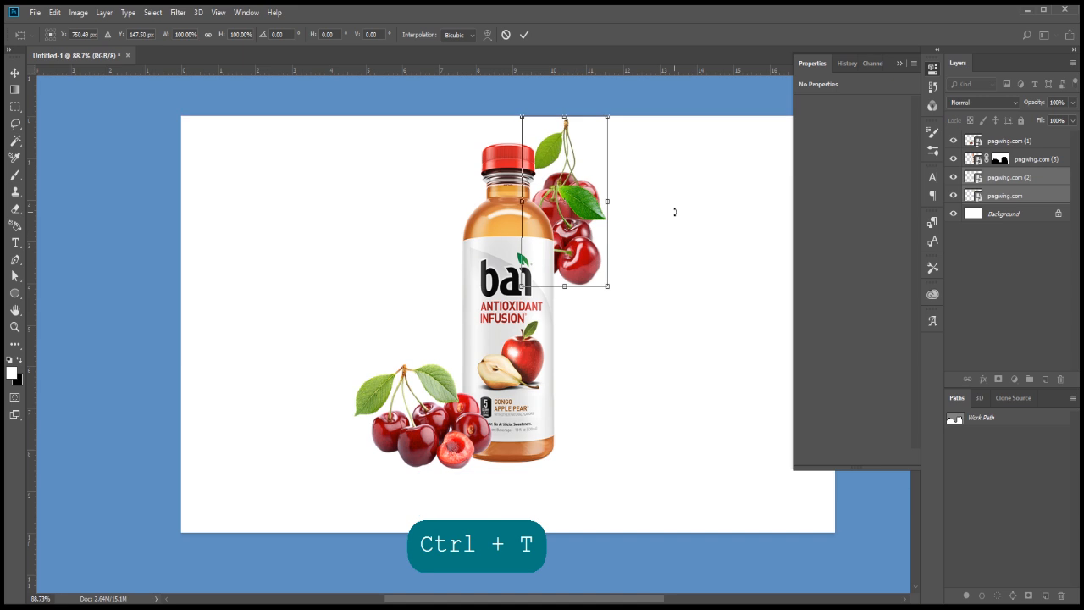
pyautogui.press('Return')
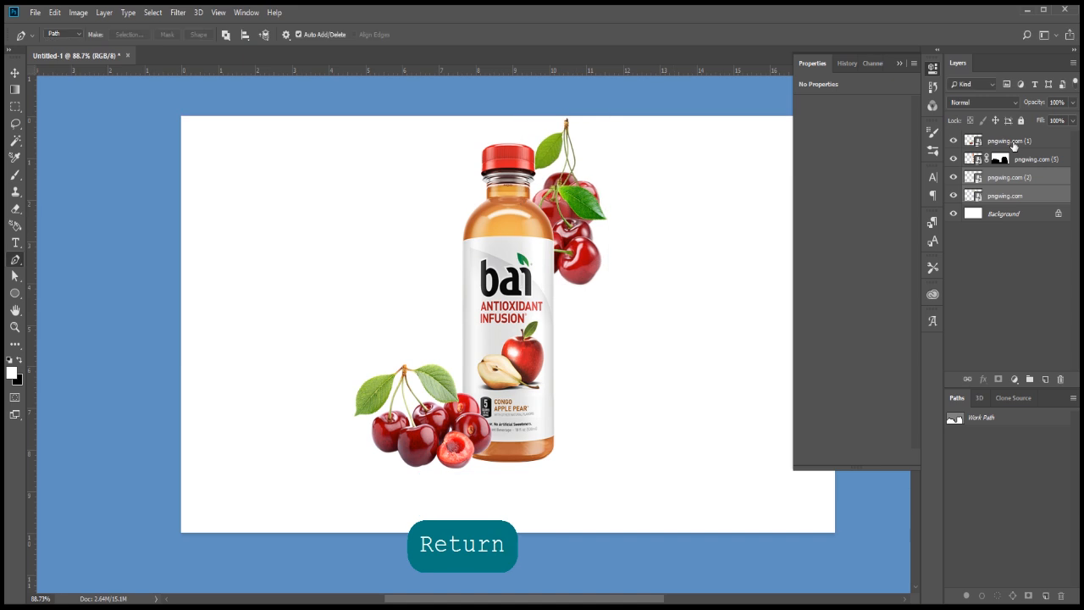
# Rotate the bottle and all three cherry layers together clockwise by about 17 degrees and reposition the group
pyautogui.keyDown('shift'); pyautogui.click(1014, 145); pyautogui.keyUp('shift')
pyautogui.hotkey('ctrl', 't')
pyautogui.moveTo(651, 120); pyautogui.dragTo(694, 162)
pyautogui.moveTo(516, 260); pyautogui.dragTo(530, 266)
pyautogui.scroll(-2, 568, 266)
pyautogui.moveTo(678, 176); pyautogui.dragTo(683, 184)
pyautogui.press('Return')
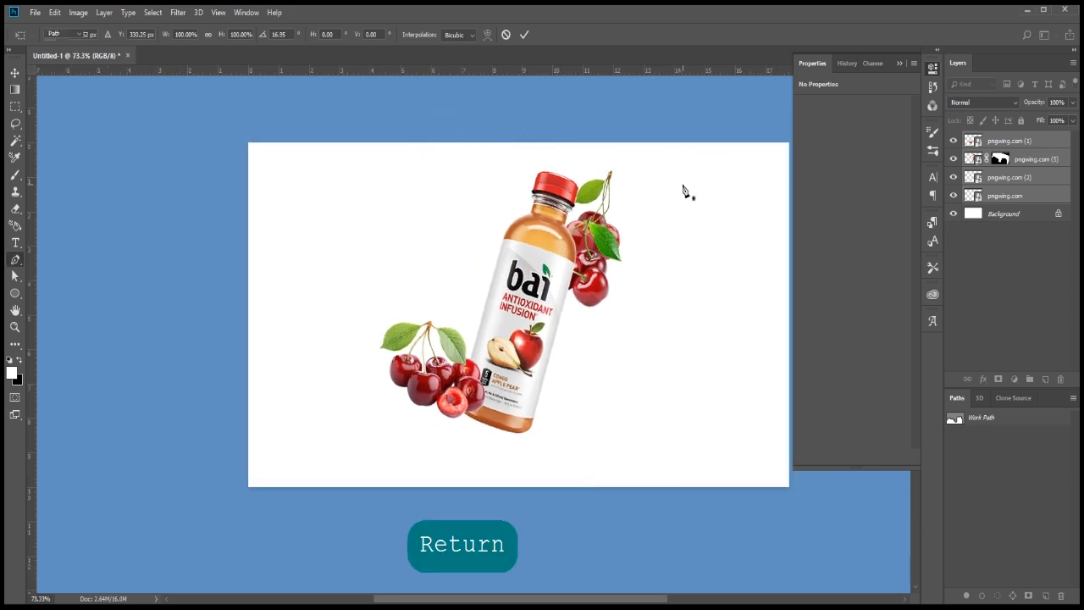
# Rotate the lower-left cherry cluster back to level and move it down beside the bottle's base
pyautogui.scroll(2, 396, 348)
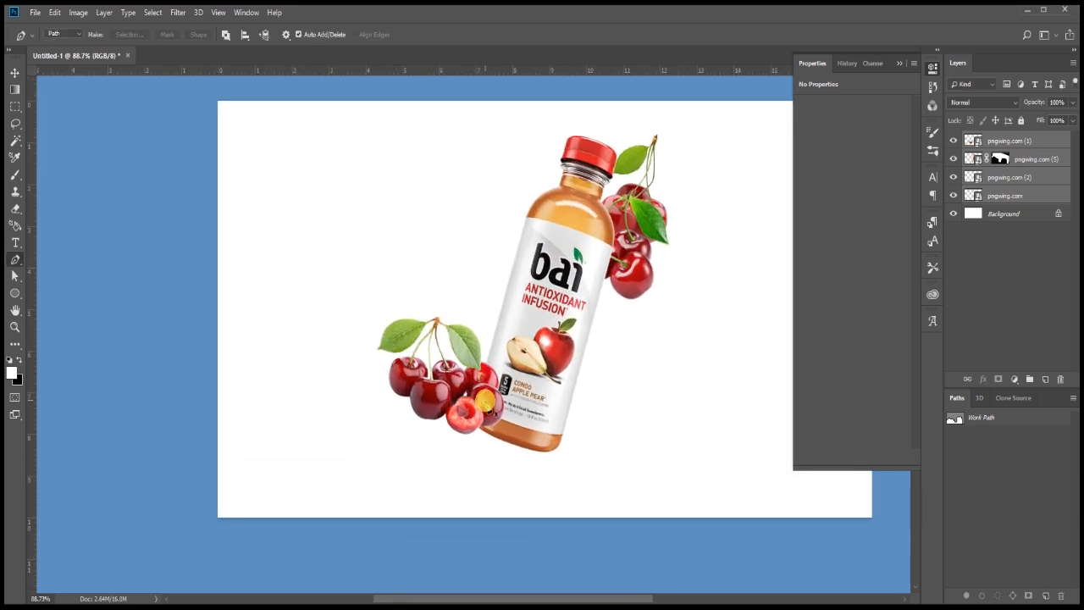
pyautogui.press('v')
pyautogui.click(1012, 142)
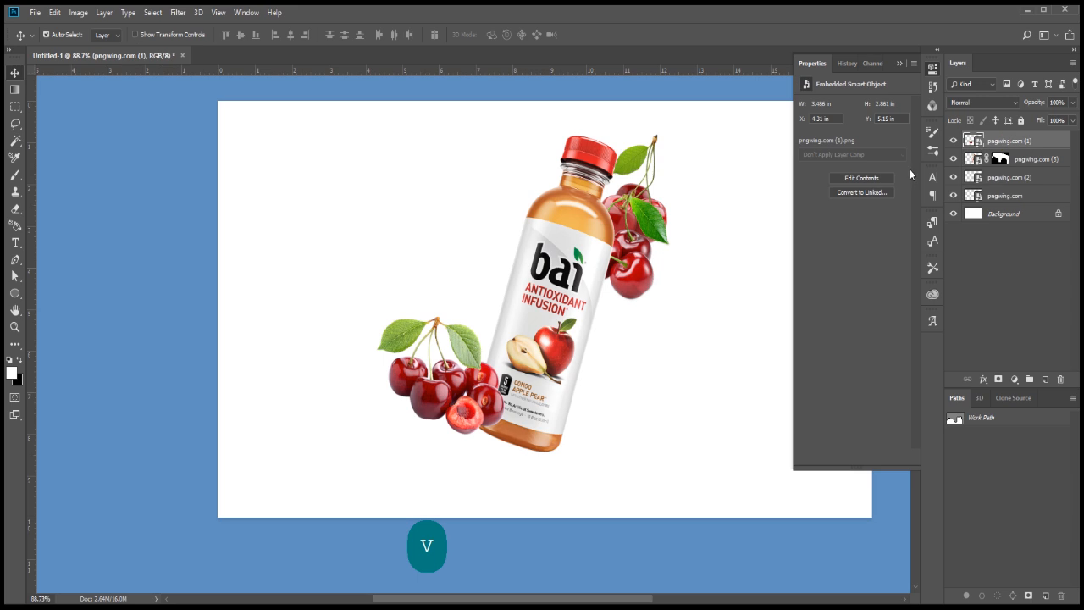
pyautogui.hotkey('ctrl', 't')
pyautogui.moveTo(559, 364); pyautogui.dragTo(572, 349)
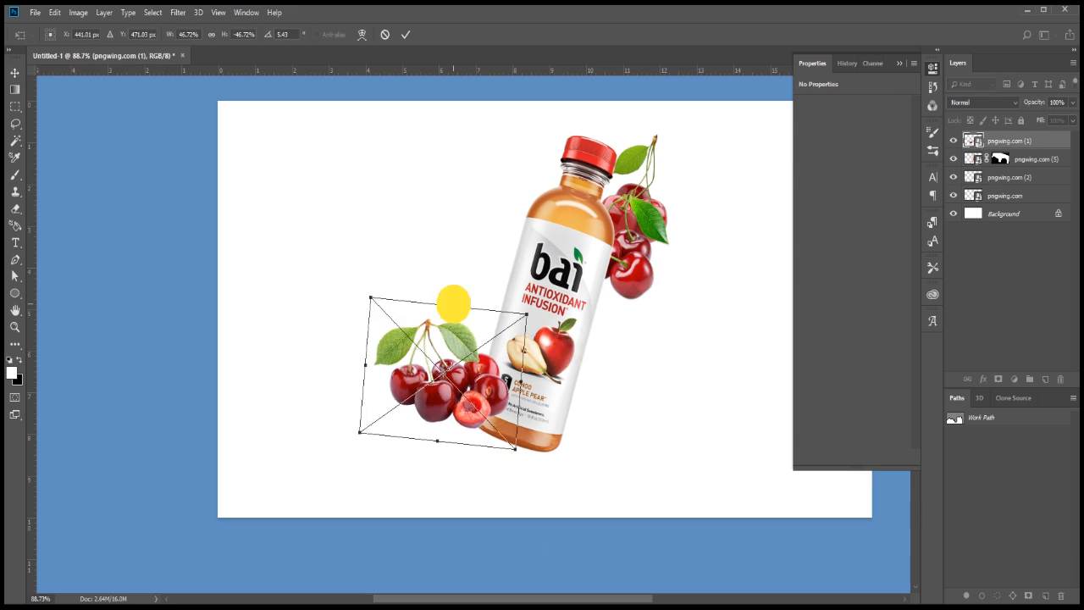
pyautogui.moveTo(484, 381); pyautogui.dragTo(482, 409)
pyautogui.moveTo(518, 339); pyautogui.dragTo(509, 345)
pyautogui.moveTo(480, 401)
pyautogui.mouseDown()
pyautogui.moveTo(462, 411)
pyautogui.moveTo(470, 417)
pyautogui.mouseUp()
pyautogui.press('Return')
pyautogui.press('Down')
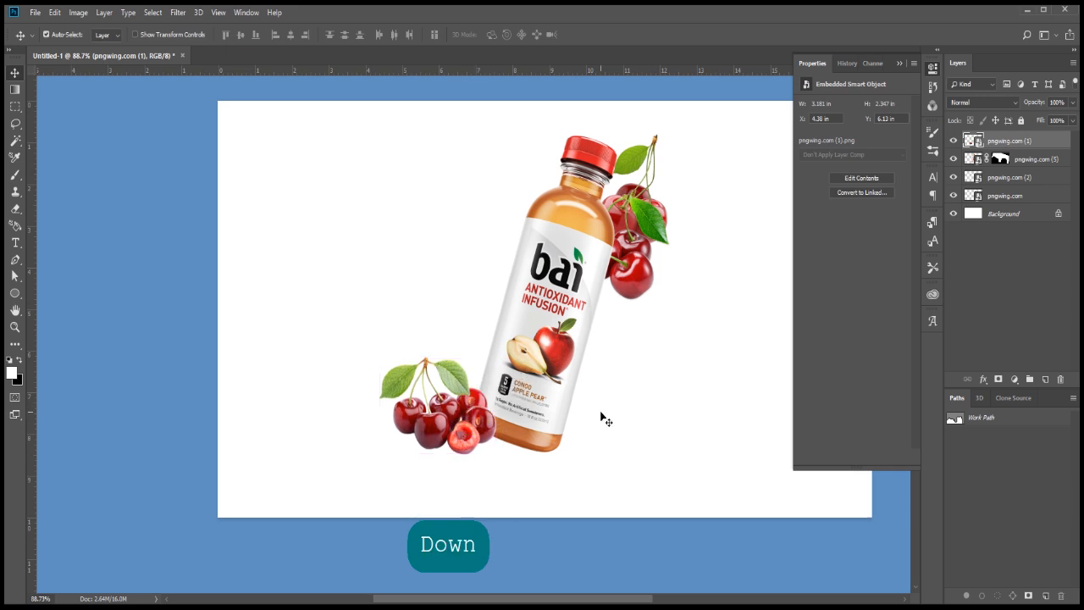
# Add a horizontal guide along the bottom edge of the bottle and the lower-left cherries
pyautogui.moveTo(438, 73); pyautogui.dragTo(455, 453)
pyautogui.scroll(4, 457, 433)
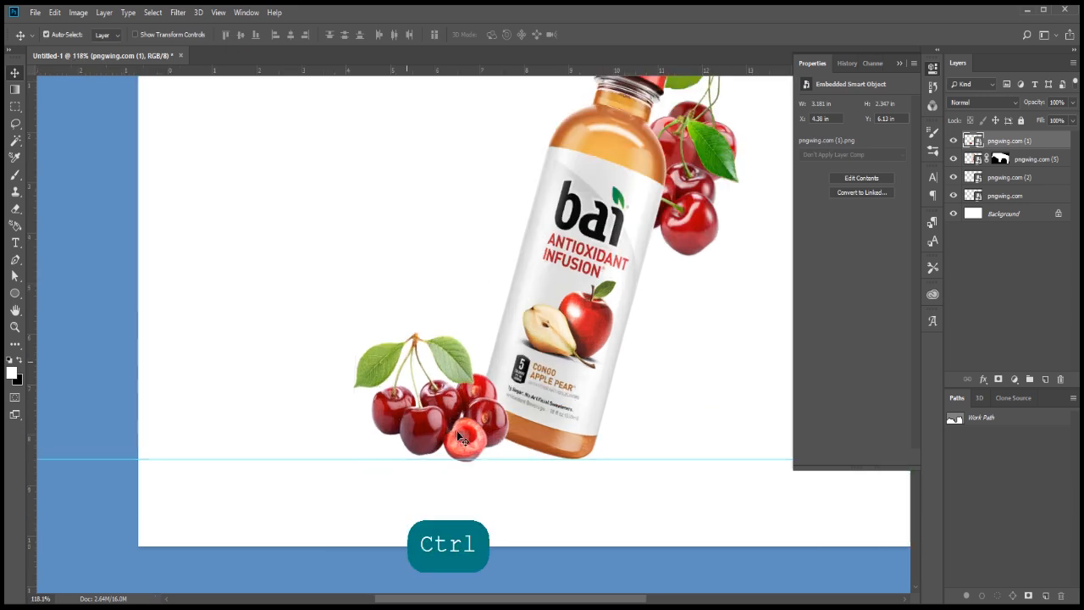
# Nudge the lower-left cherry cluster up slightly so its base meets the horizontal guide
pyautogui.press('v')
pyautogui.press('Up')
pyautogui.press('Up')
pyautogui.press('Up')
pyautogui.press('Down')
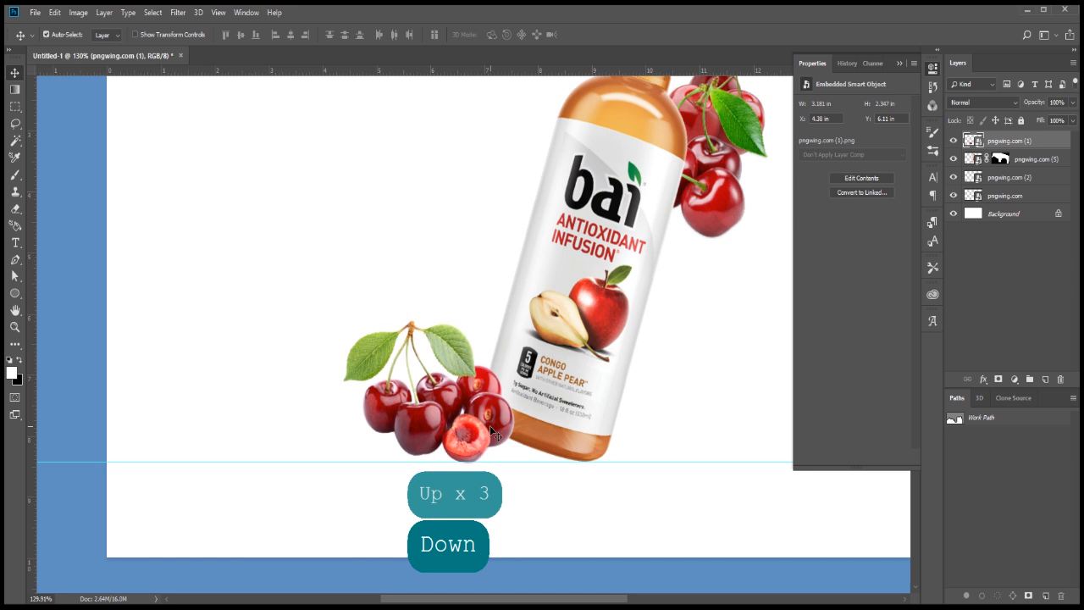
# Rotate the lower-left cherry cluster to about -1.75° and nudge it down and slightly left so the fruit rests on the guide
pyautogui.press('Return')
pyautogui.hotkey('ctrl', 't')
pyautogui.moveTo(560, 339)
pyautogui.mouseDown()
pyautogui.moveTo(567, 347)
pyautogui.moveTo(574, 335)
pyautogui.mouseUp()
pyautogui.press('Down')
pyautogui.press('Down')
pyautogui.press('Down')
pyautogui.press('Down')
pyautogui.press('Down')
pyautogui.press('Down')
pyautogui.press('Down')
pyautogui.press('Left')
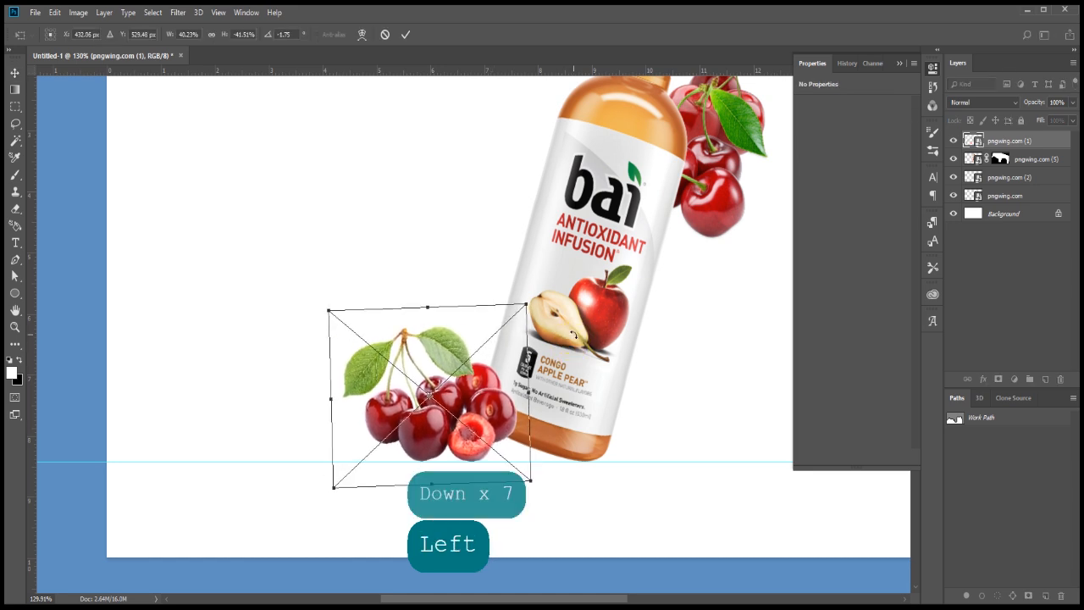
pyautogui.press('Left')
pyautogui.press('Return')
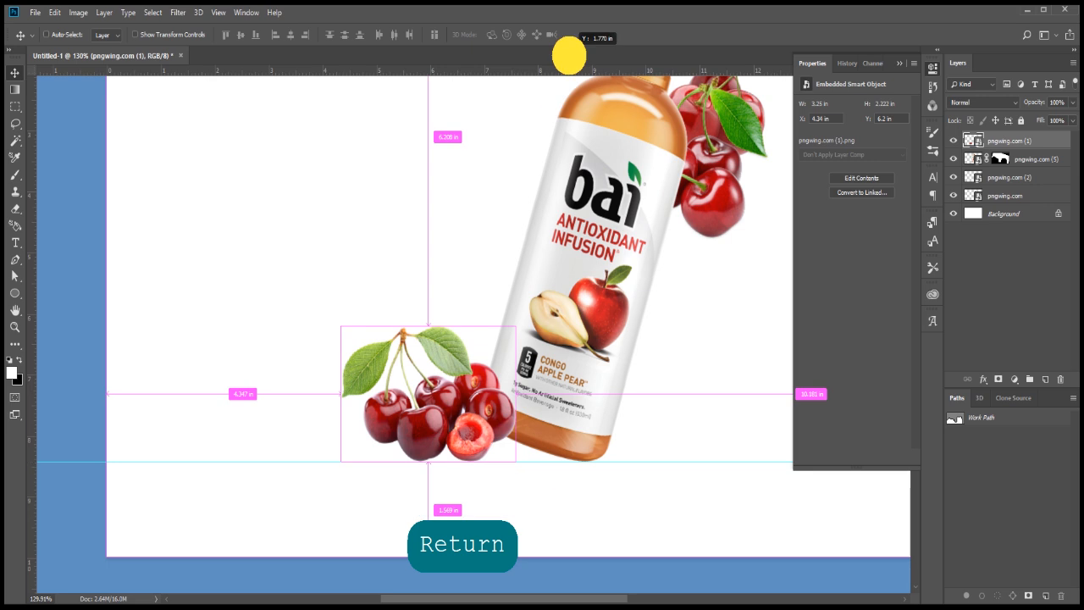
# Remove the horizontal guide, enlarge the lower-left cherry cluster to about 43% width and nudge it up level with the bottle's base
pyautogui.scroll(-2, 543, 388)
pyautogui.hotkey('ctrl', 't')
pyautogui.moveTo(537, 320); pyautogui.dragTo(543, 314)
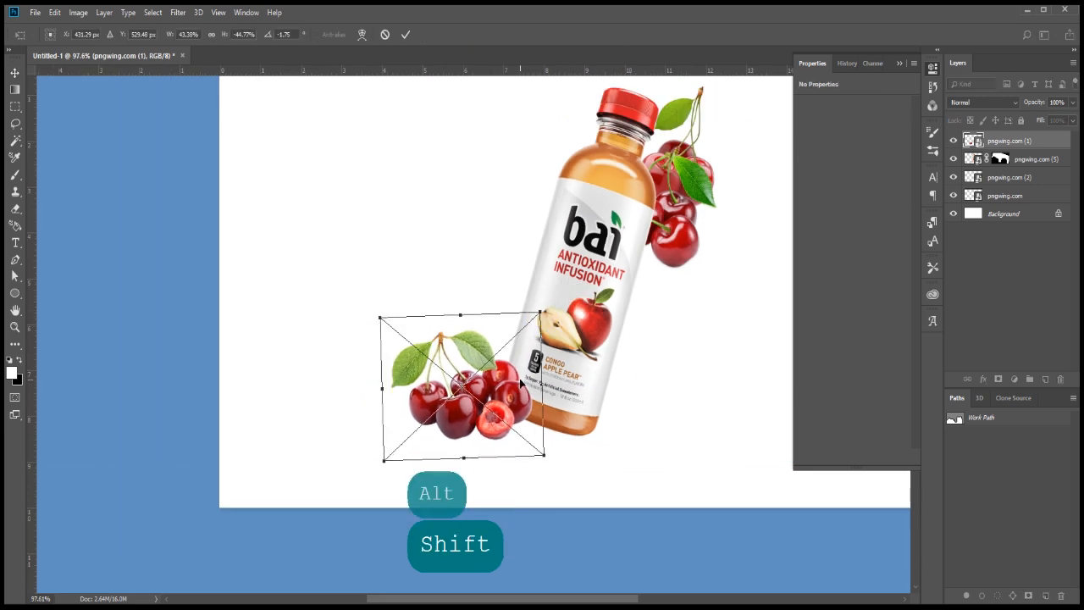
pyautogui.press('Up')
pyautogui.press('Up')
pyautogui.press('Up')
pyautogui.press('Up')
pyautogui.press('Up')
pyautogui.press('Return')
# Check the base alignment of the cherries and the bottle with a temporary horizontal guide
pyautogui.hotkey('ctrl', 'alt', 'z')
pyautogui.moveTo(508, 71); pyautogui.dragTo(525, 432)
pyautogui.hotkey('ctrl', 'alt', 'z')
# Add a new empty layer directly beneath the bottle layer
pyautogui.scroll(4, 508, 423)
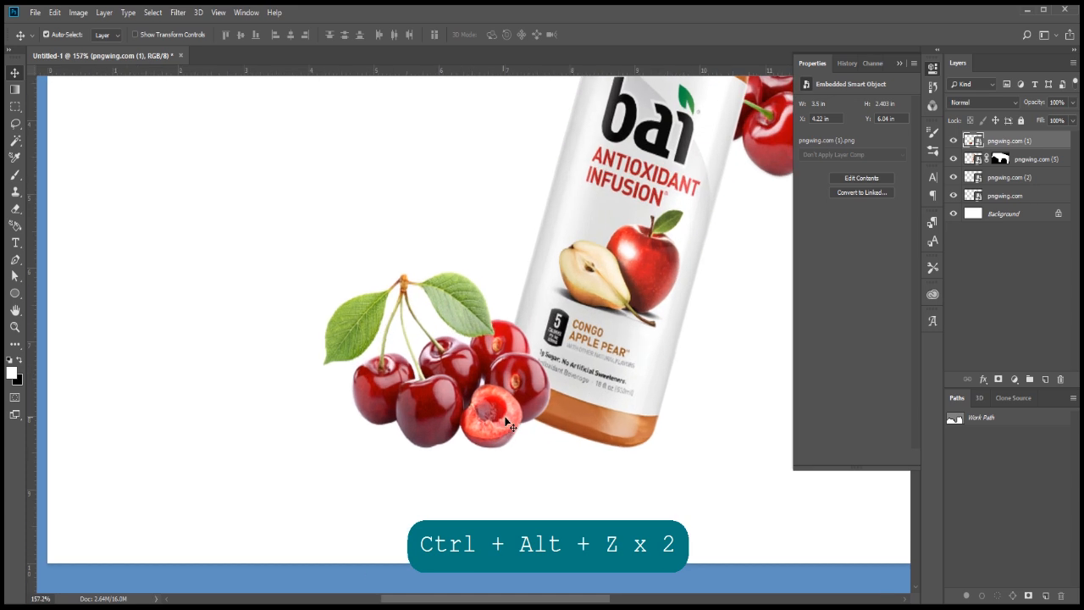
pyautogui.press('space')
pyautogui.click(1025, 178)
pyautogui.click(1045, 378)
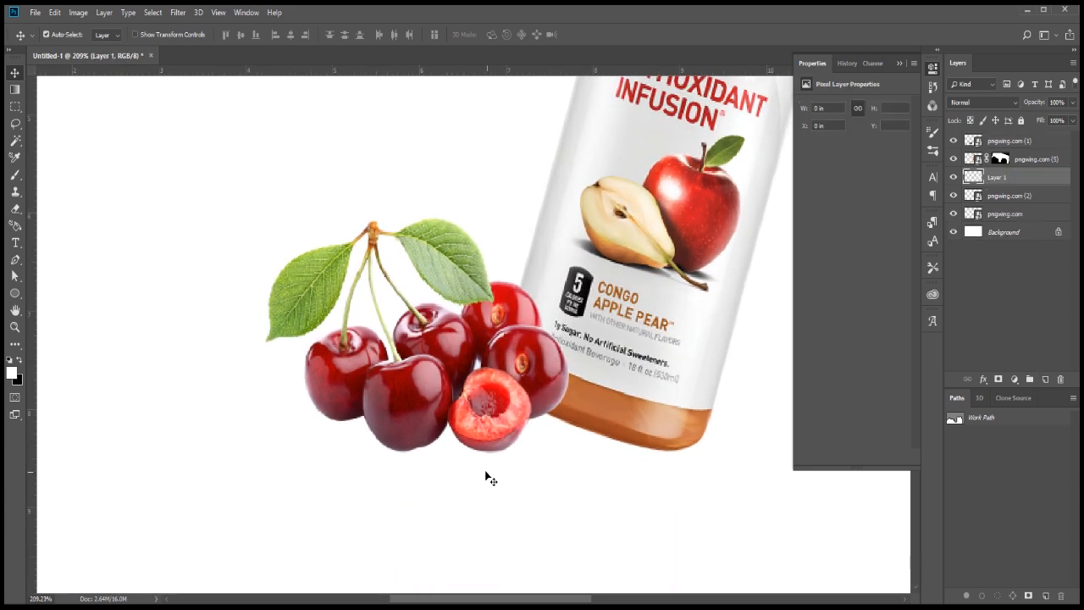
# Paint a black dot under the front cherry with a soft 12 px brush at 0% hardness and 100% opacity
pyautogui.scroll(1, 486, 477)
pyautogui.press('b')
pyautogui.rightClick(387, 303)
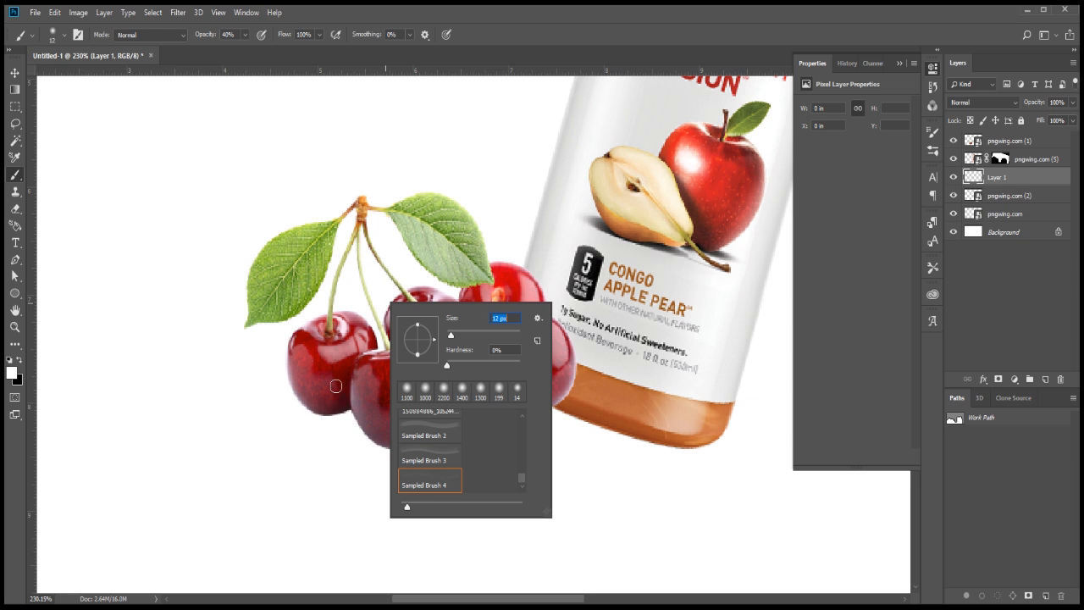
pyautogui.press('Return')
pyautogui.moveTo(245, 35); pyautogui.dragTo(290, 49)
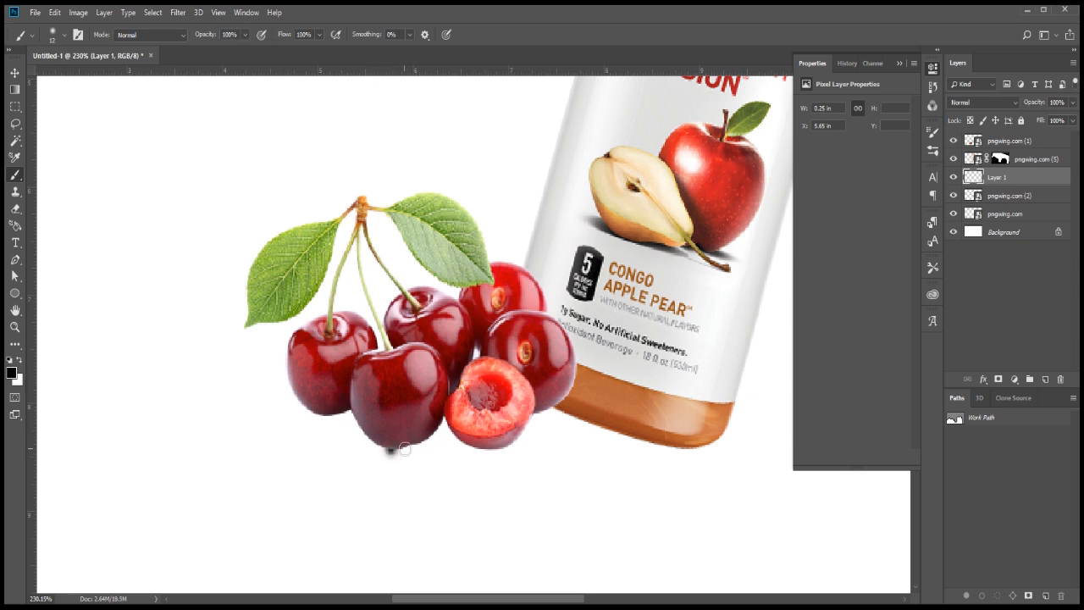
# Stretch the dot horizontally to about 1.29 in wide and tuck it under the front cherry as a contact shadow
pyautogui.hotkey('ctrl', 't')
pyautogui.moveTo(446, 453); pyautogui.dragTo(431, 448)
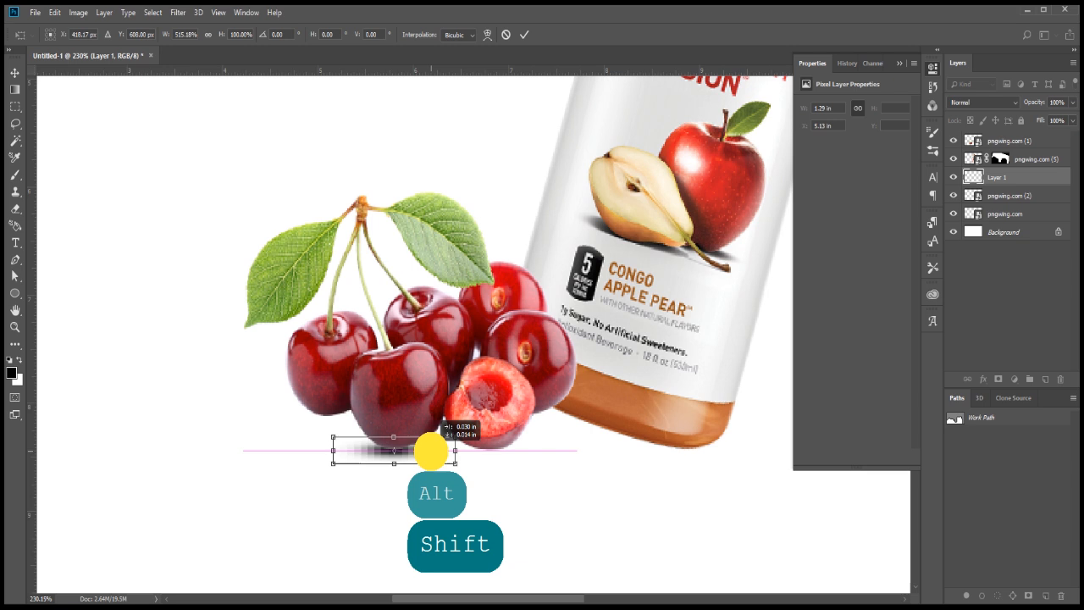
pyautogui.press('Right')
pyautogui.press('Up')
pyautogui.press('Up')
pyautogui.press('Up')
pyautogui.press('Up')
pyautogui.press('Return')
# Duplicate the front cherry's contact shadow and place the copy directly under the halved cherry
pyautogui.hotkey('ctrl', 'j')
pyautogui.hotkey('ctrl', 't')
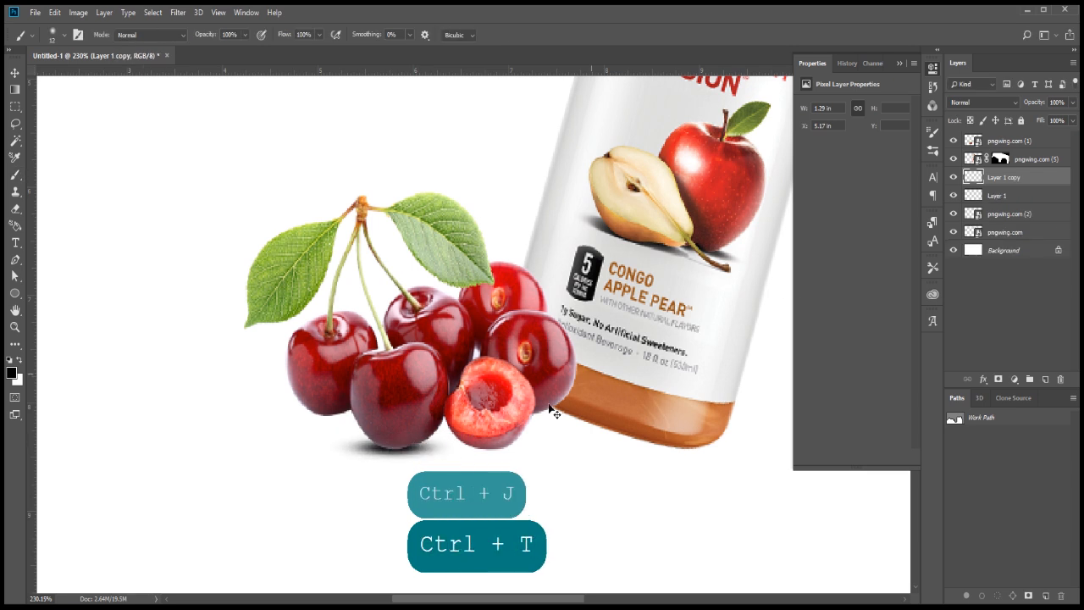
pyautogui.press('Up')
pyautogui.press('Right')
pyautogui.press('Left')
pyautogui.press('Return')
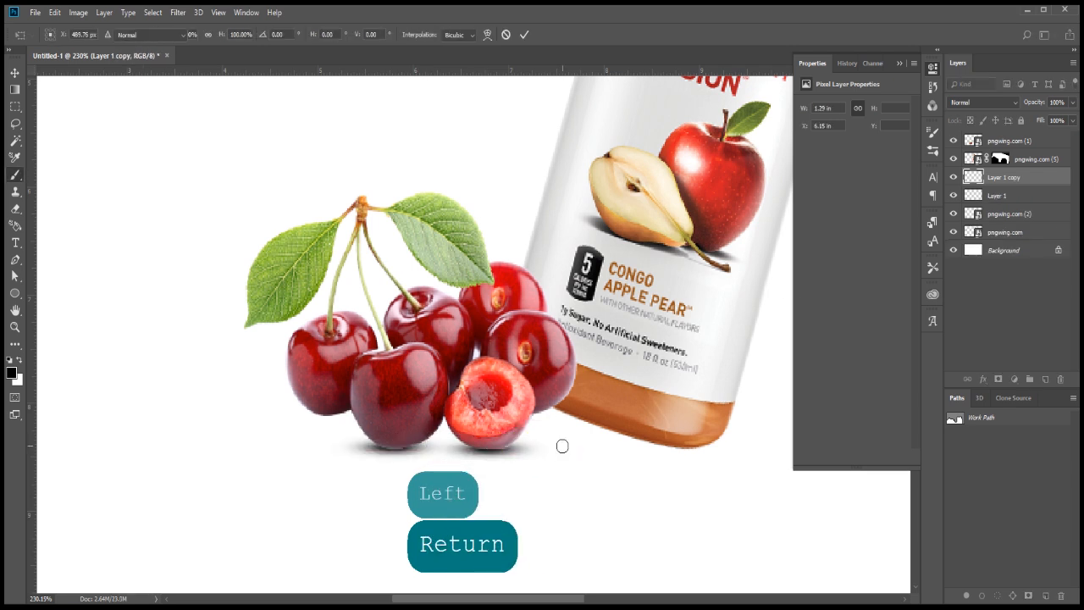
pyautogui.press('v')
pyautogui.press('Down')
pyautogui.press('Up')
pyautogui.press('Right')
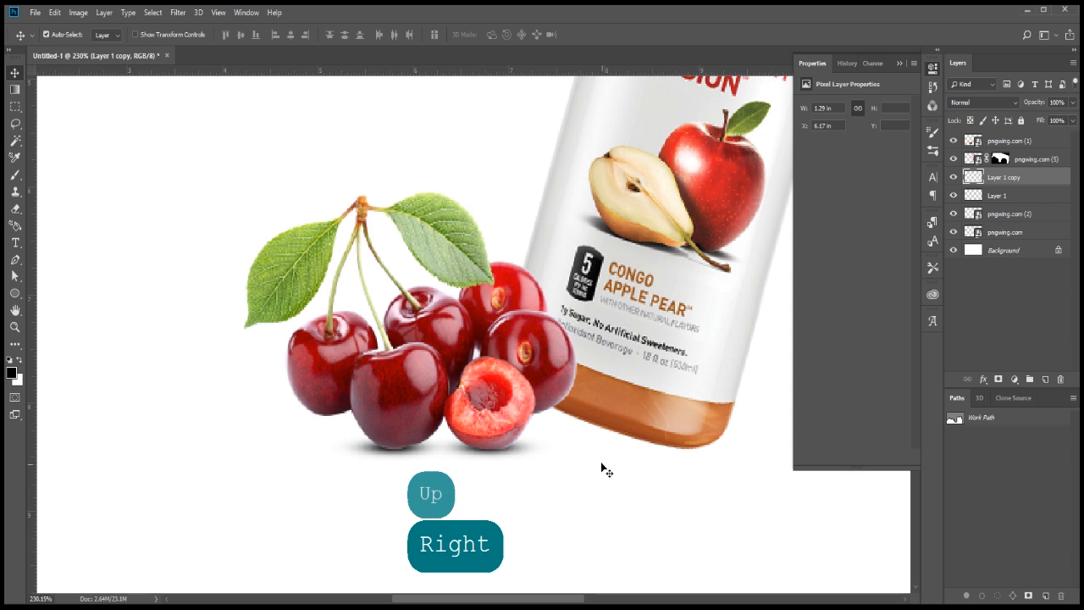
pyautogui.scroll(-3, 424, 448)
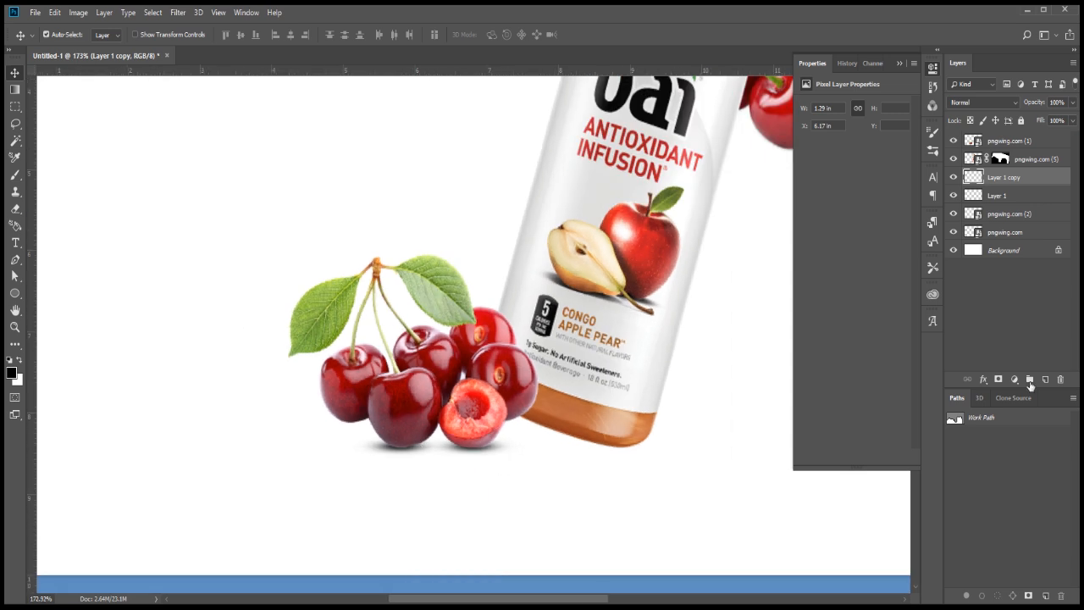
pyautogui.hotkey('ctrl', 'alt', 'z')
# Duplicate the halved cherry's shadow and stretch the copy to about 448% width and 583% height across the cluster's base
pyautogui.hotkey('ctrl', 'j')
pyautogui.hotkey('ctrl', 't')
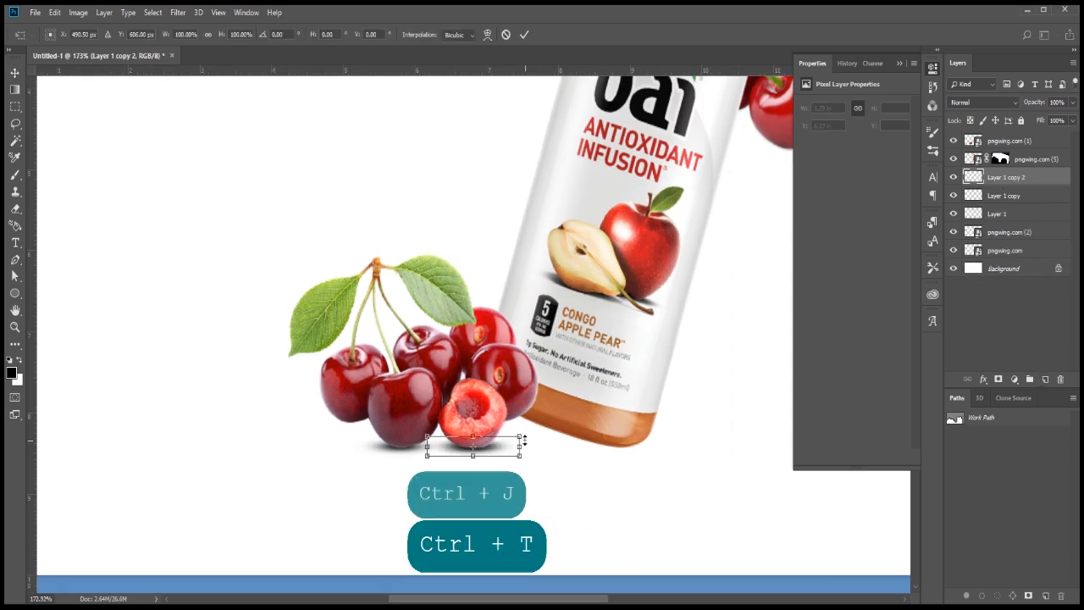
pyautogui.moveTo(565, 386); pyautogui.dragTo(581, 381)
pyautogui.moveTo(539, 438); pyautogui.dragTo(501, 428)
pyautogui.moveTo(437, 414); pyautogui.dragTo(443, 396)
pyautogui.moveTo(544, 399); pyautogui.dragTo(651, 379)
pyautogui.moveTo(436, 508); pyautogui.dragTo(436, 482)
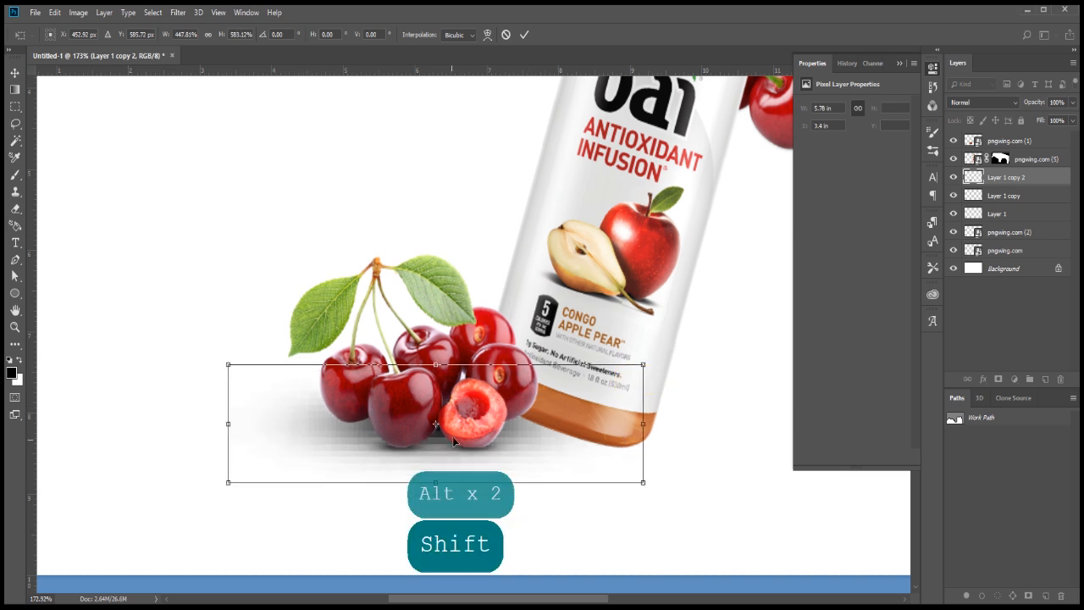
# Enlarge the broad soft shadow to about 7.06 in wide and position it beneath the cherries and the bottle's base
pyautogui.moveTo(453, 434); pyautogui.dragTo(455, 446)
pyautogui.press('Up')
pyautogui.press('Up')
pyautogui.press('Up')
pyautogui.press('Up')
pyautogui.moveTo(643, 362); pyautogui.dragTo(694, 359)
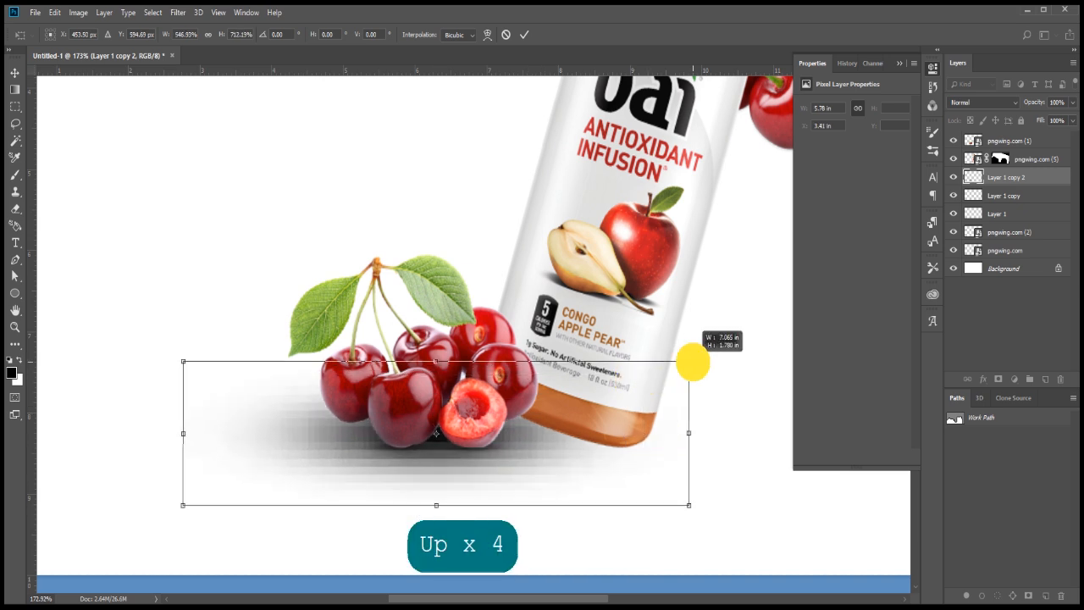
pyautogui.moveTo(538, 441); pyautogui.dragTo(543, 433)
pyautogui.press('Down')
pyautogui.press('Down')
pyautogui.press('Down')
pyautogui.press('Down')
pyautogui.press('Down')
pyautogui.press('Down')
pyautogui.press('Down')
pyautogui.press('Down')
pyautogui.press('Return')
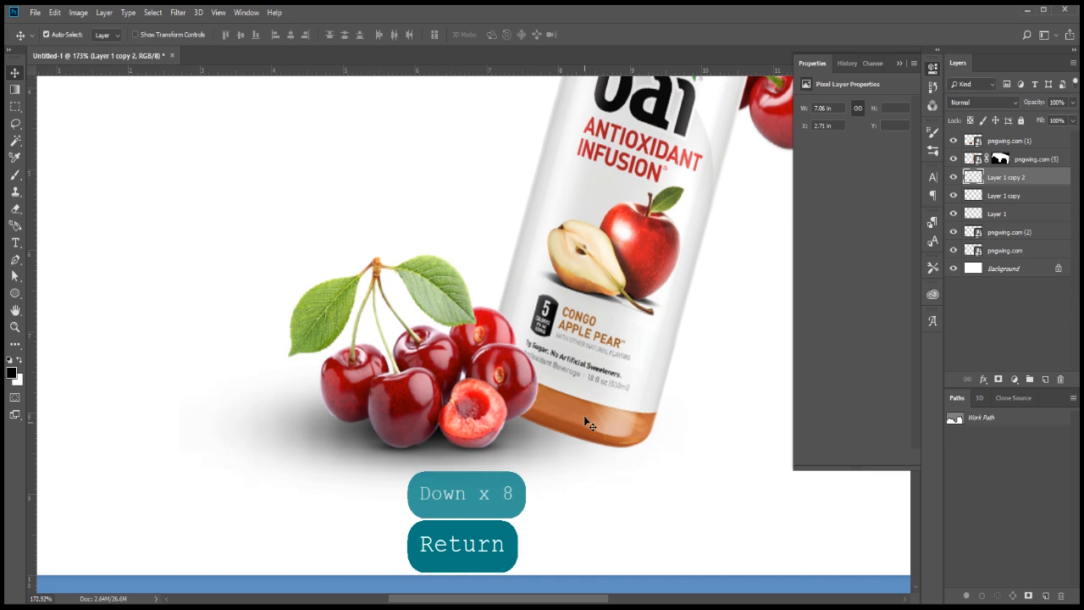
# Duplicate the halved cherry's small contact shadow and move the copy under the leftmost cherry
pyautogui.scroll(-2, 590, 423)
pyautogui.scroll(1, 589, 423)
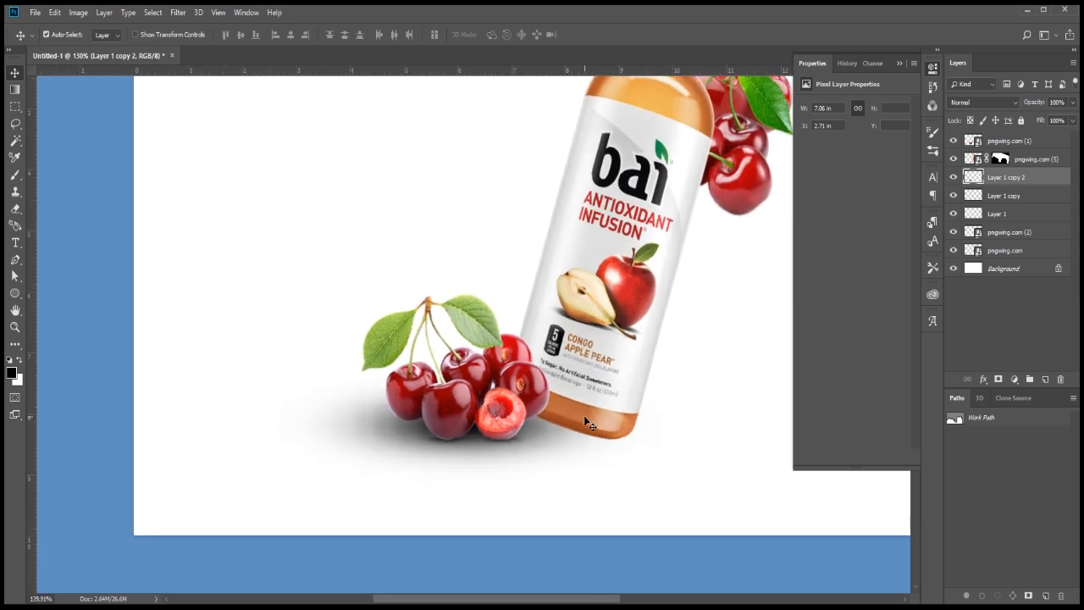
pyautogui.scroll(2, 589, 423)
pyautogui.hotkey('ctrl', 'j')
pyautogui.hotkey('ctrl', 't')
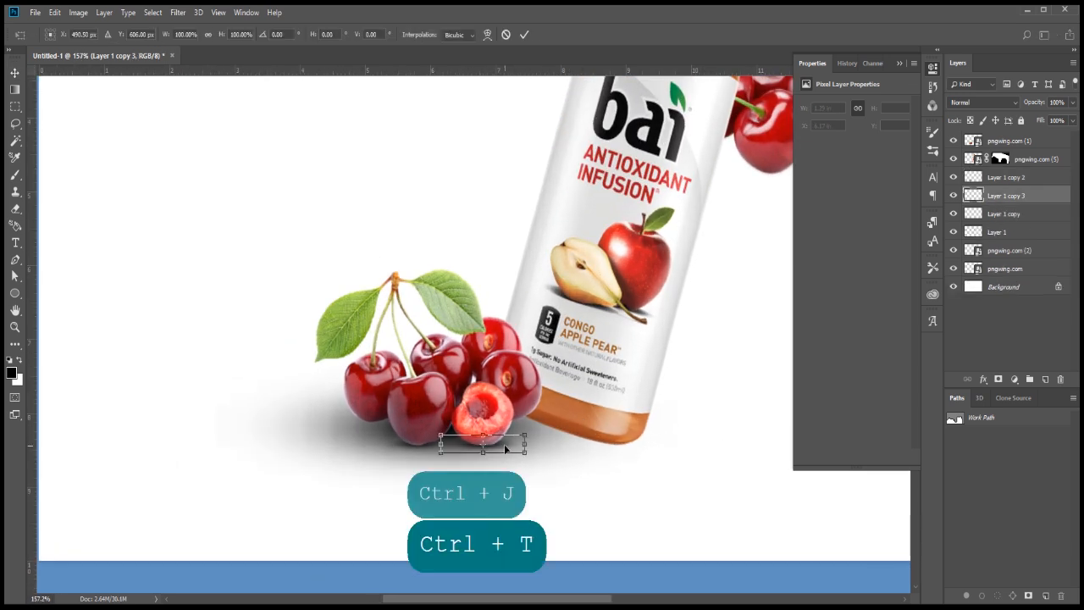
pyautogui.moveTo(506, 449); pyautogui.dragTo(398, 429)
pyautogui.keyDown('ctrl'); pyautogui.click(388, 431); pyautogui.keyUp('ctrl')
pyautogui.press('Right')
pyautogui.press('Right')
pyautogui.press('Right')
pyautogui.press('Right')
pyautogui.press('Right')
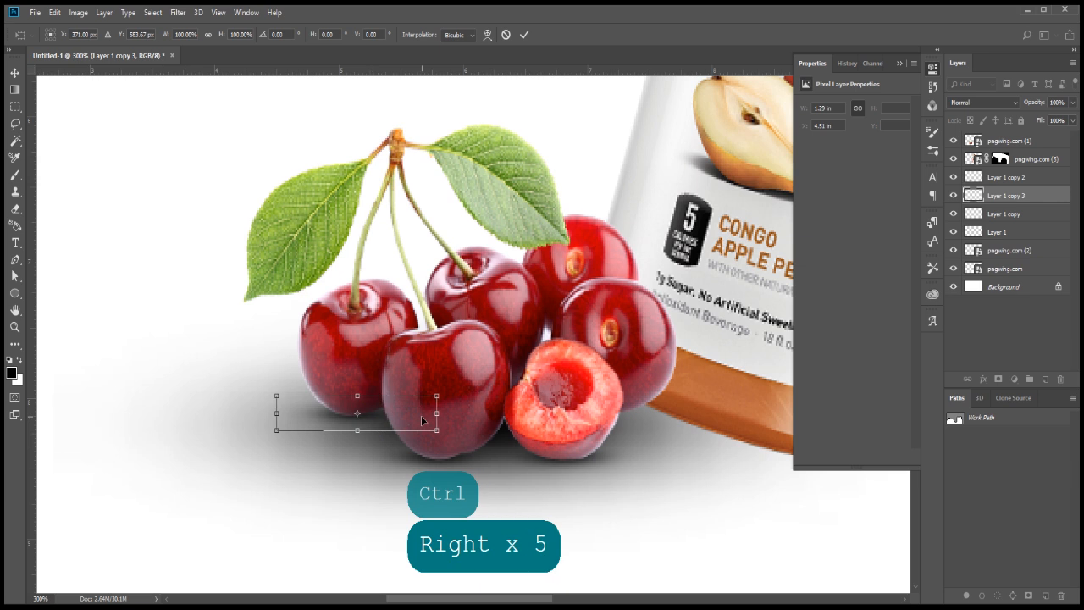
pyautogui.press('Return')
# Nudge the leftmost cherry's contact shadow slightly further right beneath the fruit
pyautogui.scroll(-2, 429, 401)
pyautogui.press('Right')
pyautogui.press('Right')
pyautogui.press('Right')
pyautogui.press('Right')
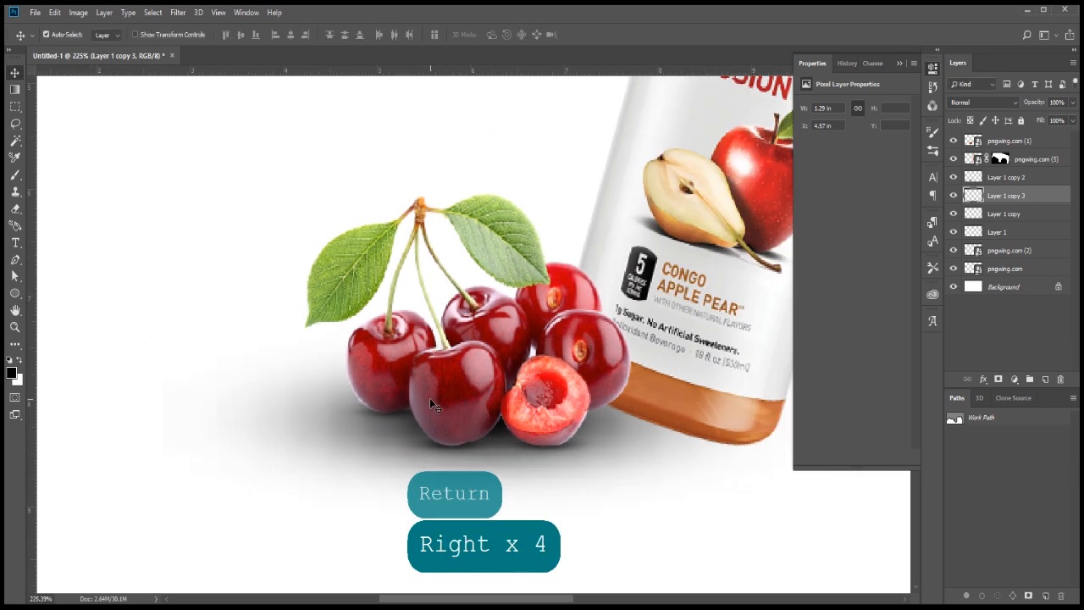
# Compare the image with and without the broad soft shadow, and add a layer mask to that shadow's layer
pyautogui.scroll(-2, 429, 398)
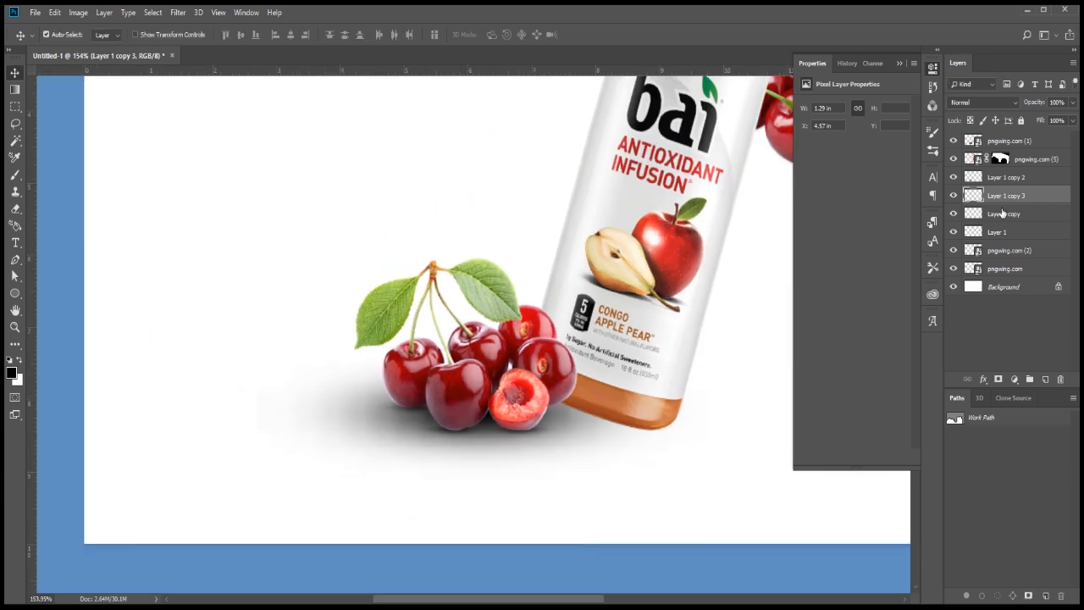
pyautogui.click(953, 177)
pyautogui.click(954, 177)
pyautogui.click(1006, 177)
pyautogui.click(998, 379)
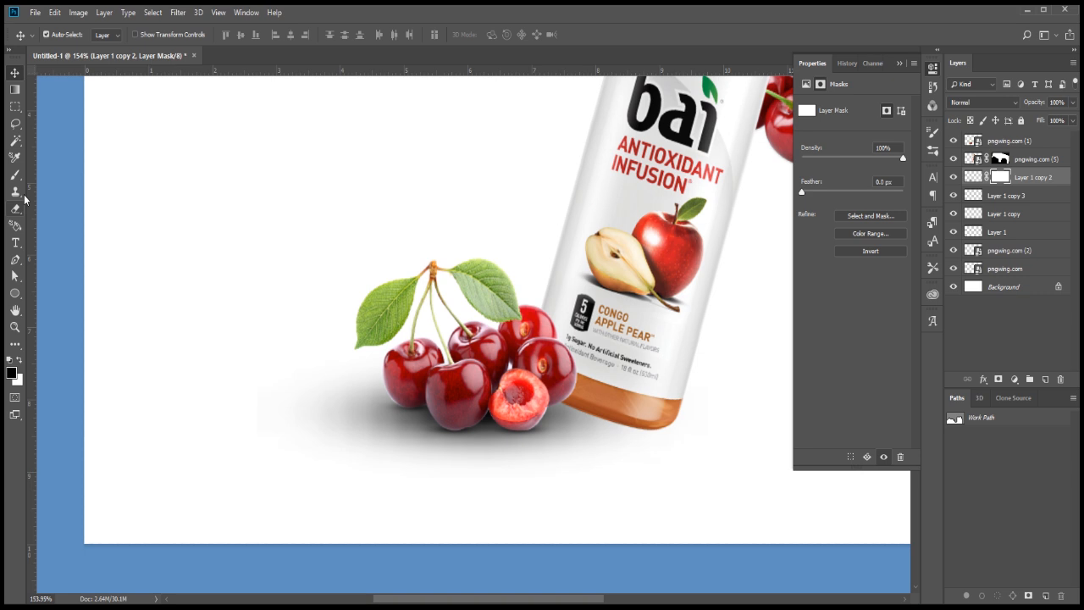
# Fade the broad soft shadow by painting black on its mask with a 90 px brush at 20% opacity
pyautogui.click(15, 173)
pyautogui.press(']')
pyautogui.press(']')
pyautogui.press(']')
pyautogui.press(']')
pyautogui.press(']')
pyautogui.press(']')
pyautogui.press(']')
pyautogui.press(']')
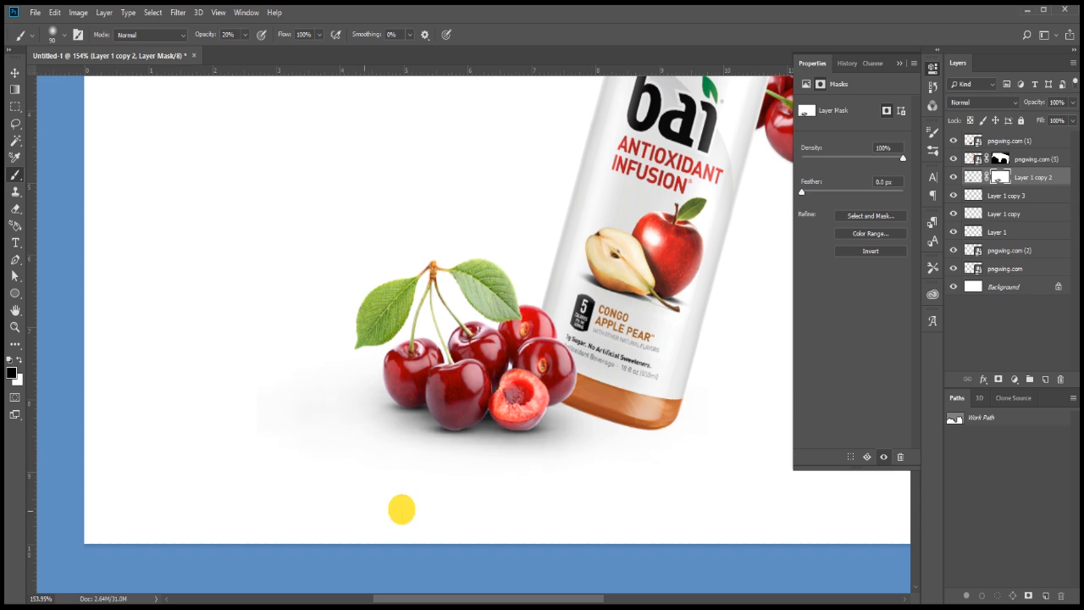
# Group the three small contact shadow layers and add a layer mask to the group
pyautogui.click(994, 197)
pyautogui.keyDown('shift'); pyautogui.click(997, 232); pyautogui.keyUp('shift')
pyautogui.hotkey('ctrl', 'g')
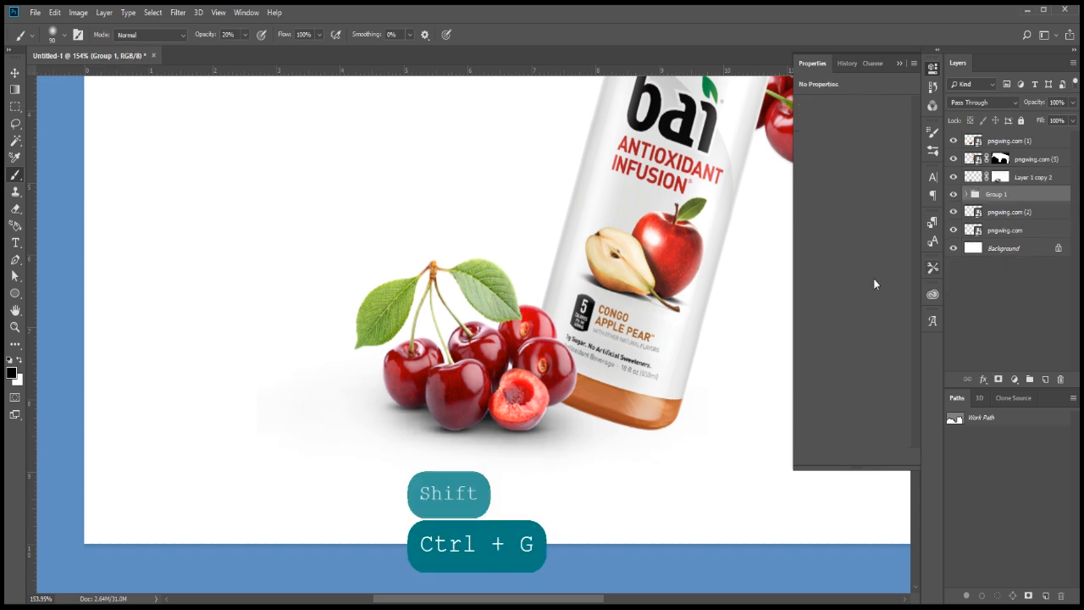
pyautogui.click(995, 380)
# Soften the grouped contact shadows on the group mask with the black brush at 20% opacity, undoing excess strokes
pyautogui.press('b')
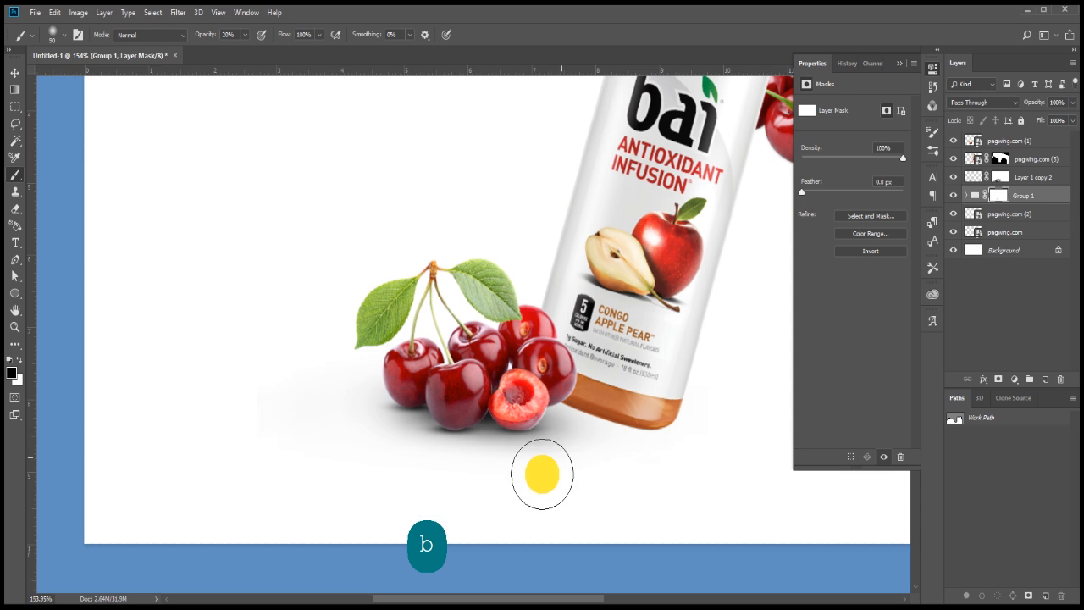
pyautogui.hotkey('ctrl', 'alt', 'z')
pyautogui.hotkey('ctrl', 'alt', 'z')
pyautogui.hotkey('ctrl', 'alt', 'z')
pyautogui.hotkey('ctrl', 'alt', 'z')
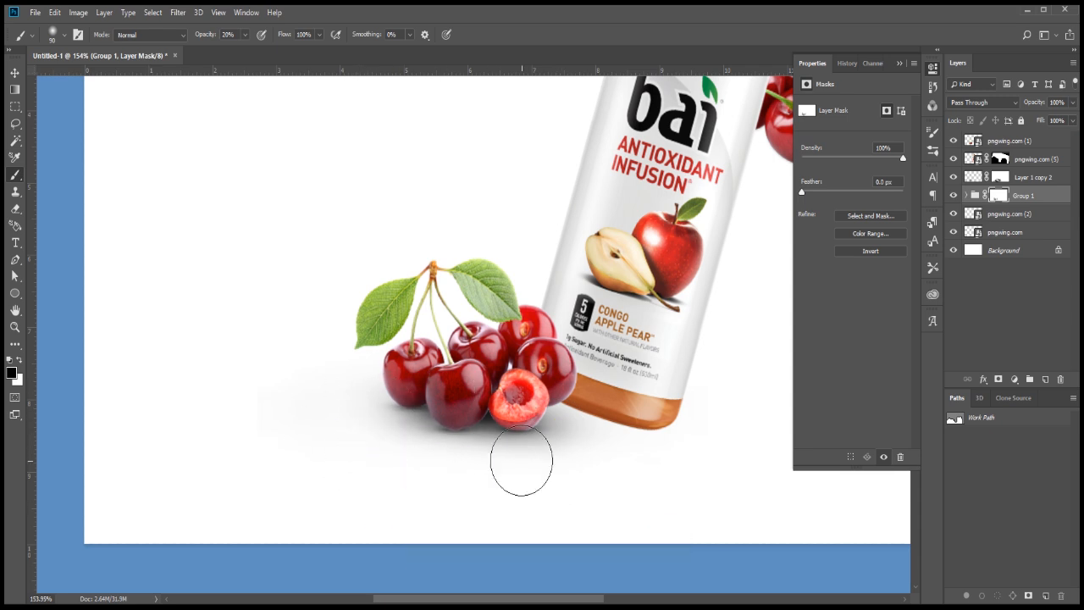
# Select a flat ellipse beneath the bottle's base and fill it with a black Solid Color layer placed below the shadow group
pyautogui.moveTo(664, 455); pyautogui.dragTo(487, 467)
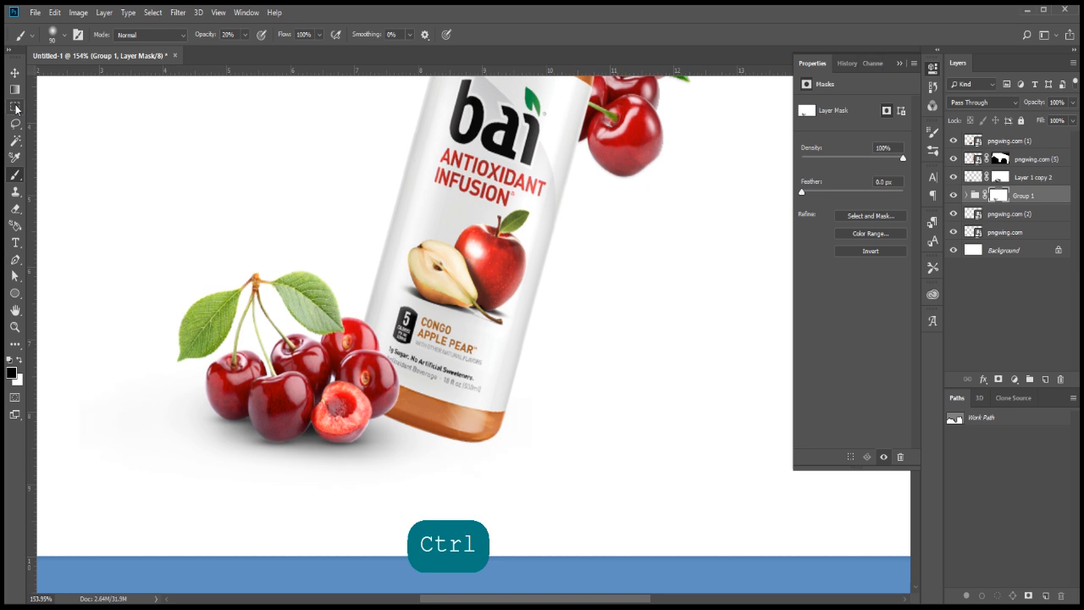
pyautogui.moveTo(14, 106); pyautogui.dragTo(63, 115)
pyautogui.moveTo(398, 421); pyautogui.dragTo(502, 440)
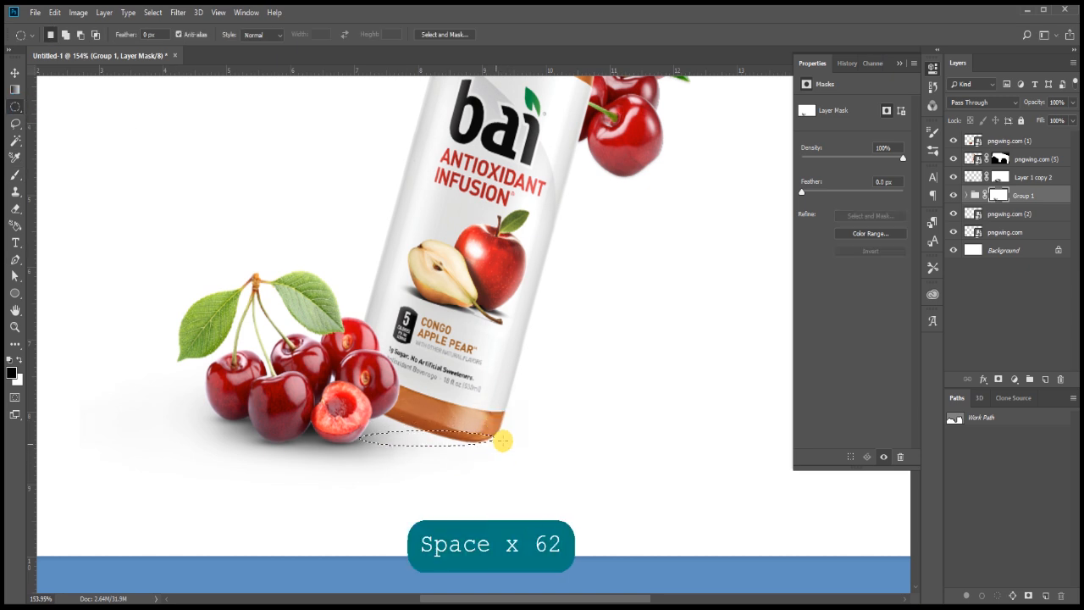
pyautogui.click(1020, 216)
pyautogui.click(1014, 378)
pyautogui.click(1029, 392)
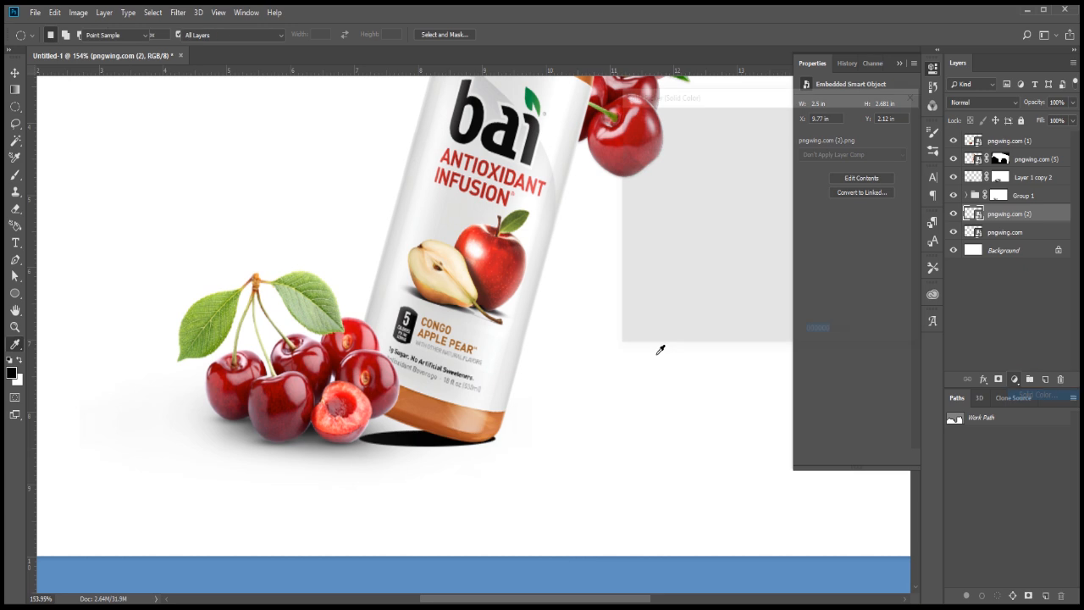
pyautogui.press('Return')
# Rotate the black ellipse by about 3.4° and nudge it left to follow the bottle's bottom edge
pyautogui.hotkey('ctrl', 't')
pyautogui.press('Up')
pyautogui.press('Up')
pyautogui.press('Down')
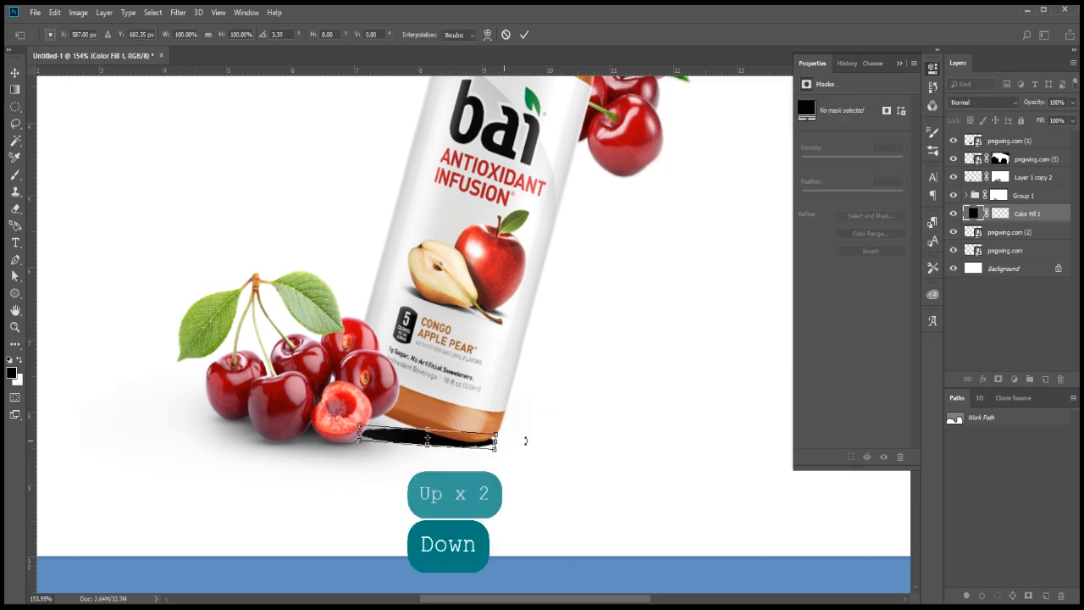
pyautogui.press('Left')
pyautogui.press('Left')
pyautogui.press('Up')
pyautogui.press('Down')
pyautogui.press('Return')
# Nudge the black ellipse up behind the bottle's base, leaving a thin dark sliver beneath it
pyautogui.scroll(-4, 484, 391)
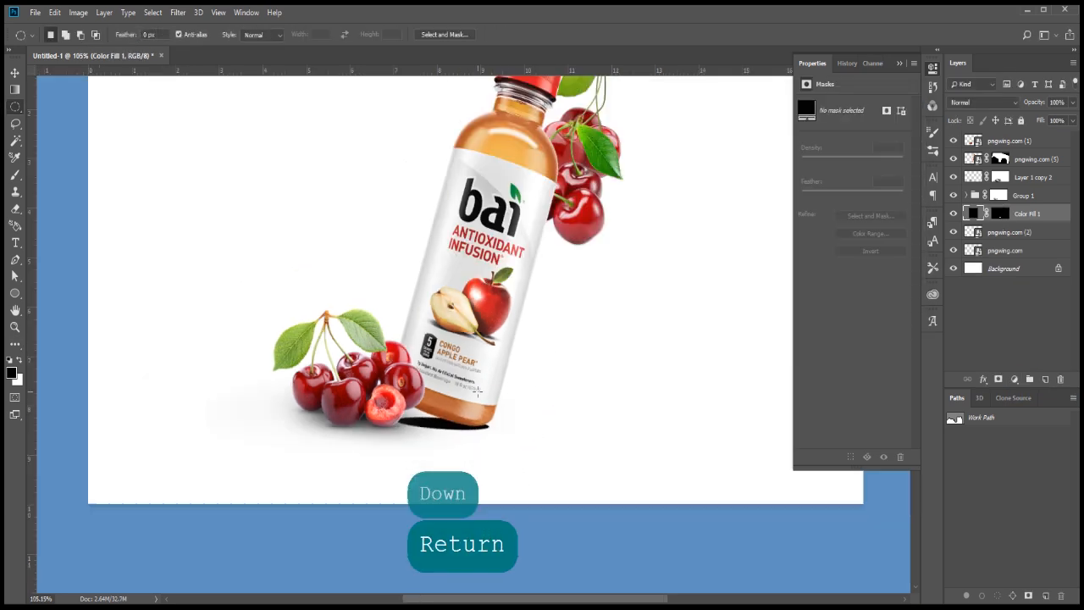
pyautogui.scroll(2, 442, 427)
pyautogui.press('Up')
pyautogui.press('Up')
pyautogui.press('Up')
pyautogui.press('Up')
pyautogui.press('v')
pyautogui.press('Down')
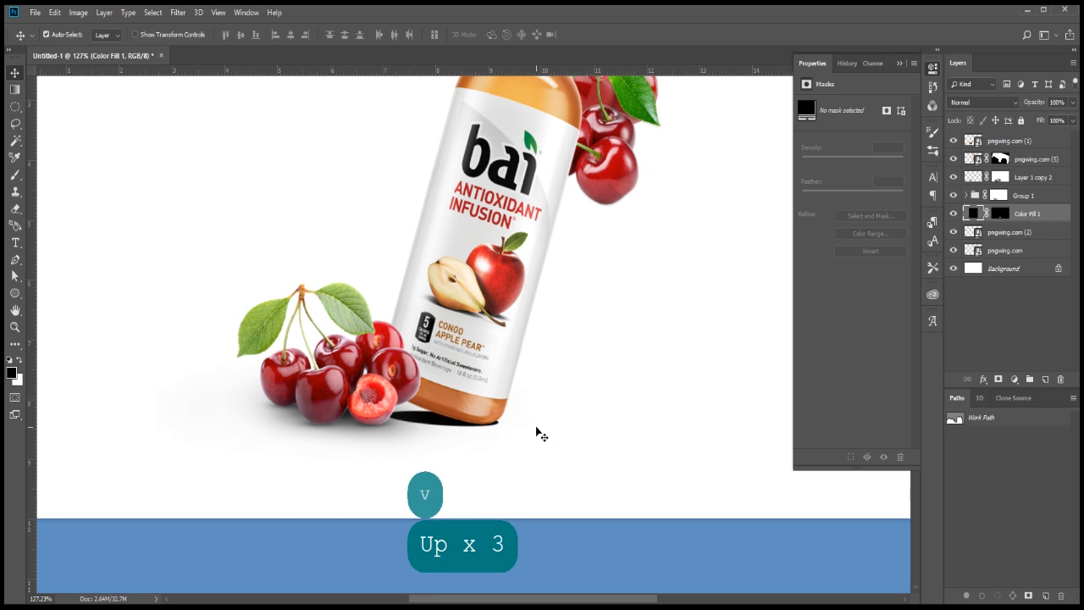
# Apply a Motion Blur at 0° and about 49 pixels to the black ellipse and lower its layer opacity to 50%
pyautogui.click(183, 10)
pyautogui.moveTo(197, 162)
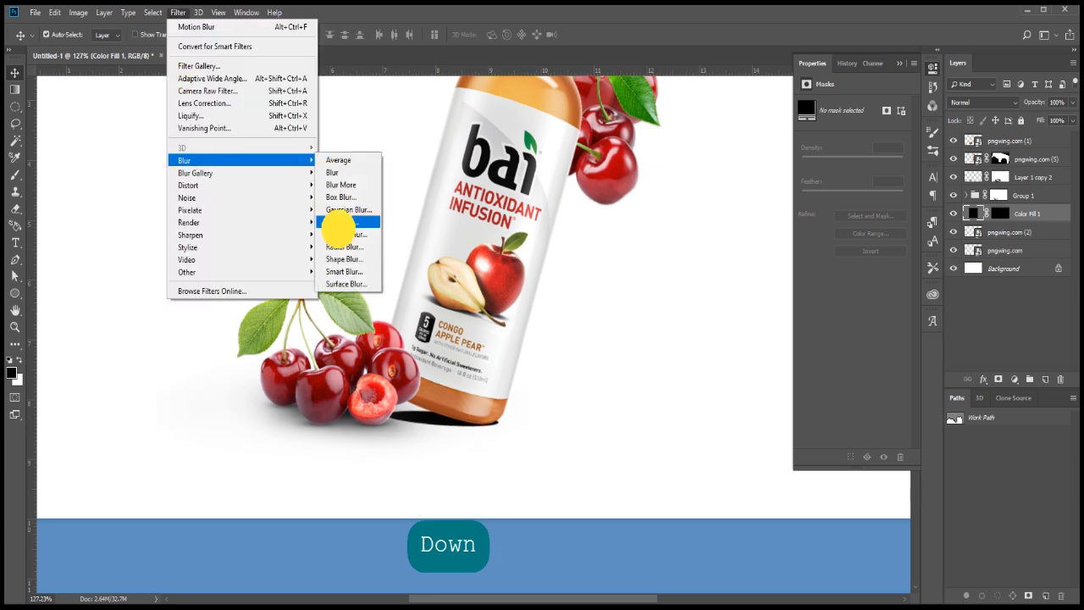
pyautogui.click(339, 225)
pyautogui.click(611, 238)
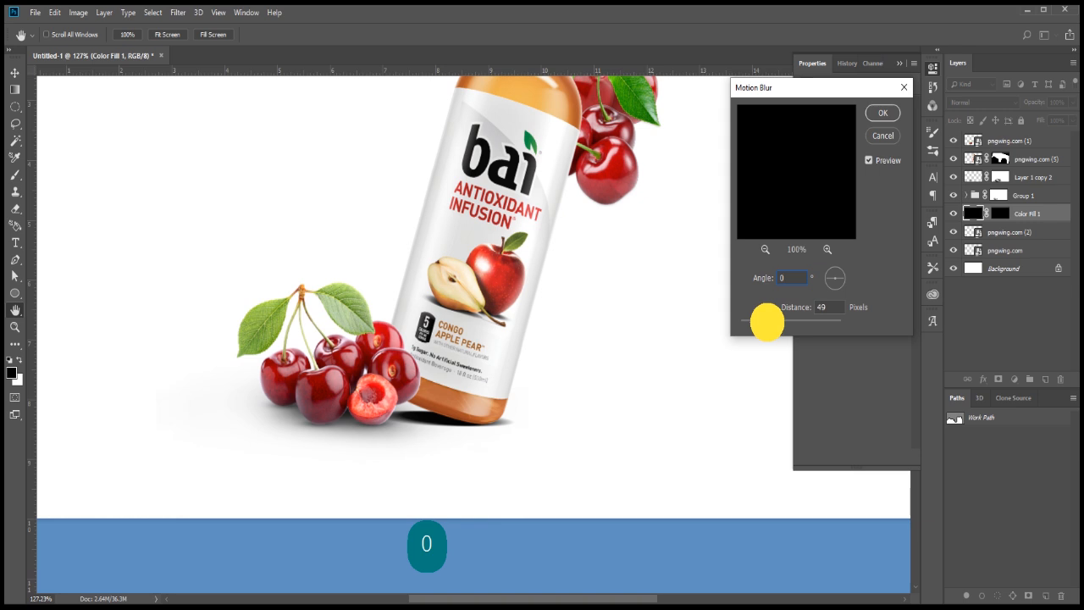
pyautogui.press('Return')
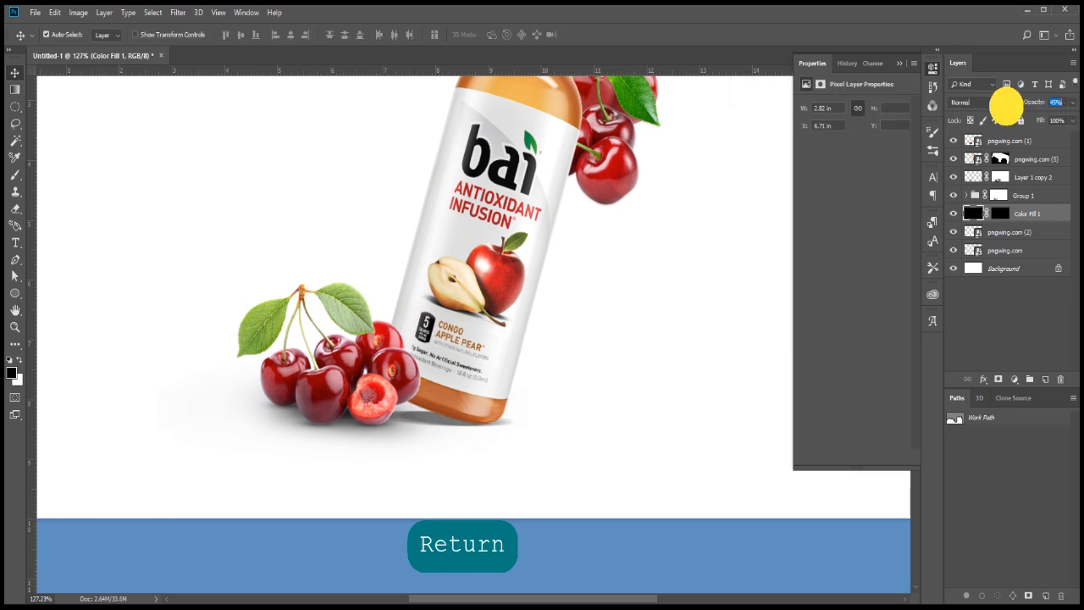
pyautogui.moveTo(1006, 106); pyautogui.dragTo(1008, 106)
# Apply the ellipse layer's mask permanently and scale the blurred shadow to about 2.68 in wide
pyautogui.hotkey('ctrl', 't')
pyautogui.press('Return')
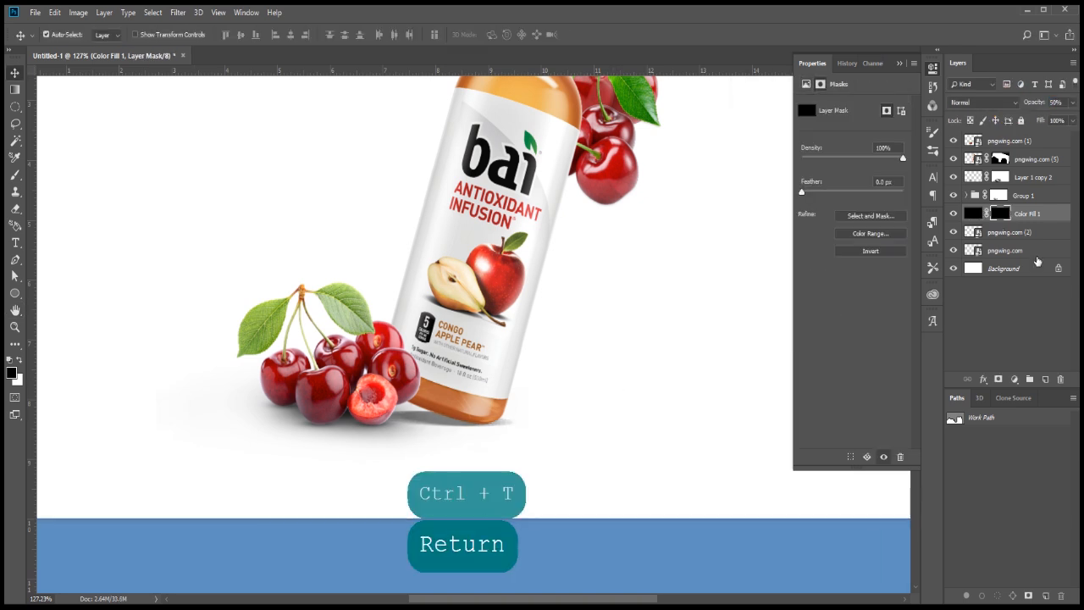
pyautogui.rightClick(996, 221)
pyautogui.click(1005, 233)
pyautogui.hotkey('ctrl', 't')
pyautogui.scroll(3, 452, 410)
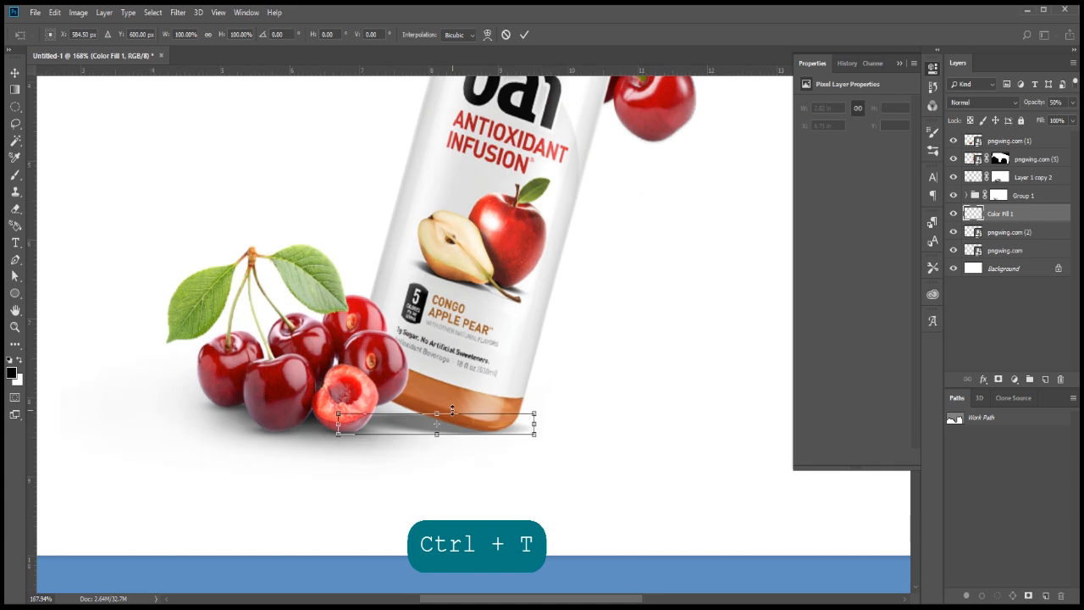
pyautogui.moveTo(531, 415); pyautogui.dragTo(531, 417)
pyautogui.press('Return')
# Nudge the blurred shadow down so it lies just beneath the bottle's base
pyautogui.press('v')
pyautogui.scroll(3, 505, 423)
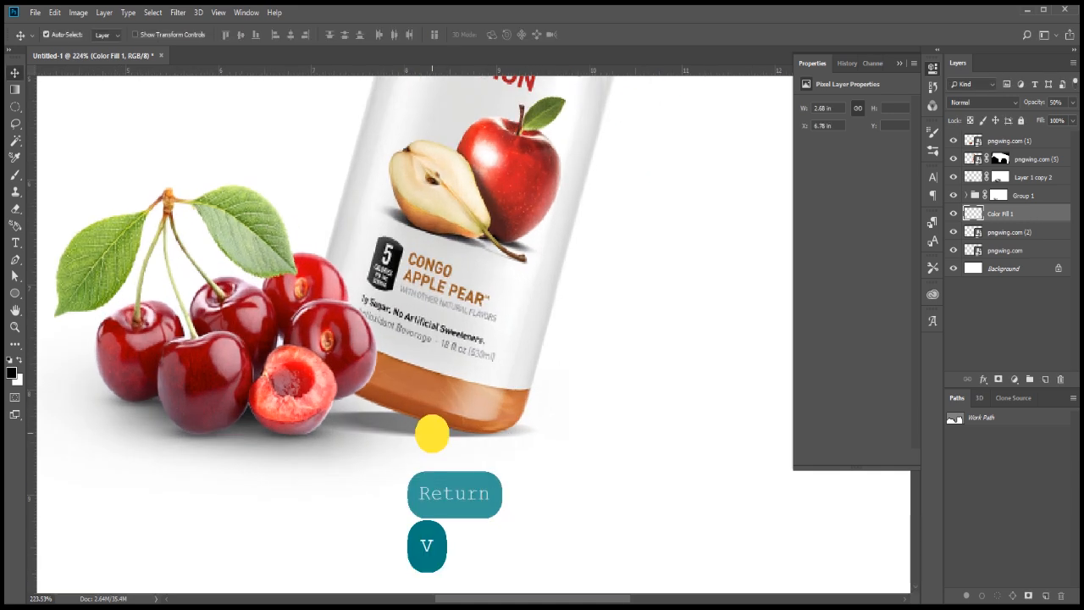
pyautogui.moveTo(432, 433); pyautogui.dragTo(431, 436)
pyautogui.press('Up')
pyautogui.press('Down')
pyautogui.press('Down')
pyautogui.press('Down')
pyautogui.press('Down')
pyautogui.press('Down')
pyautogui.press('Down')
pyautogui.press('Down')
pyautogui.press('Down')
pyautogui.press('Down')
pyautogui.press('Up')
pyautogui.press('Up')
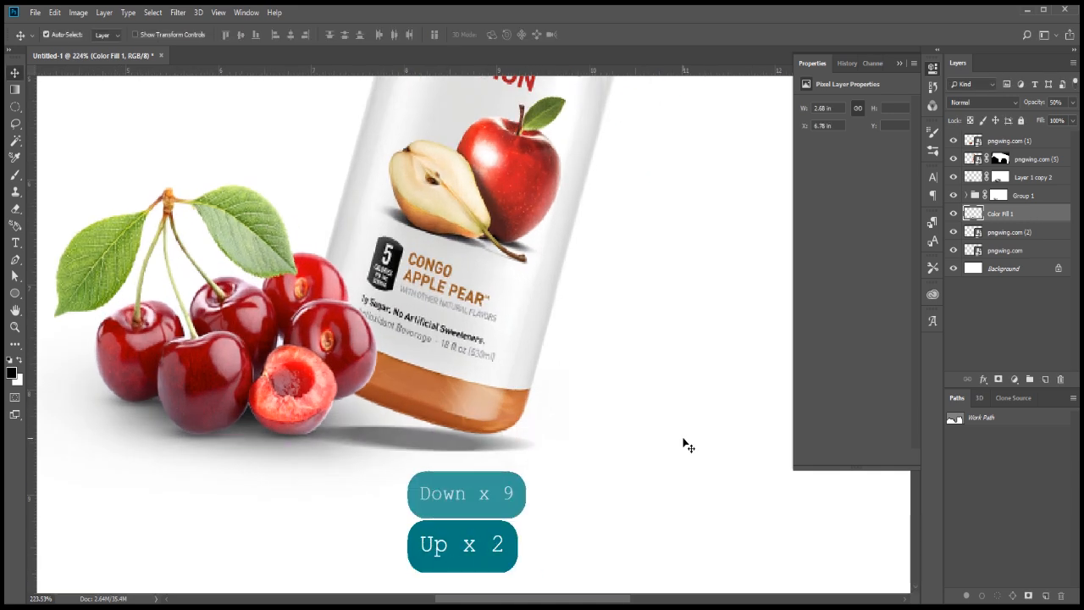
# Nudge the bottle's shadow right to an X position of 6.94 in and set its layer opacity to 30%
pyautogui.scroll(-8, 567, 446)
pyautogui.press('Up')
pyautogui.press('Right')
pyautogui.press('Right')
pyautogui.press('Right')
pyautogui.press('Down')
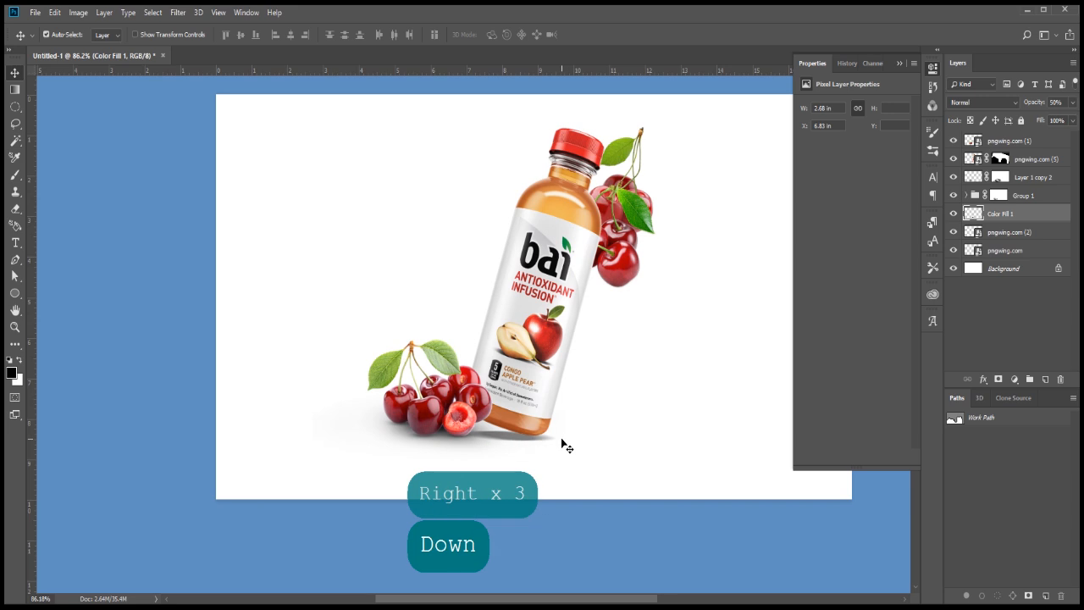
pyautogui.press('Right')
pyautogui.press('Right')
pyautogui.press('Down')
pyautogui.press('Up')
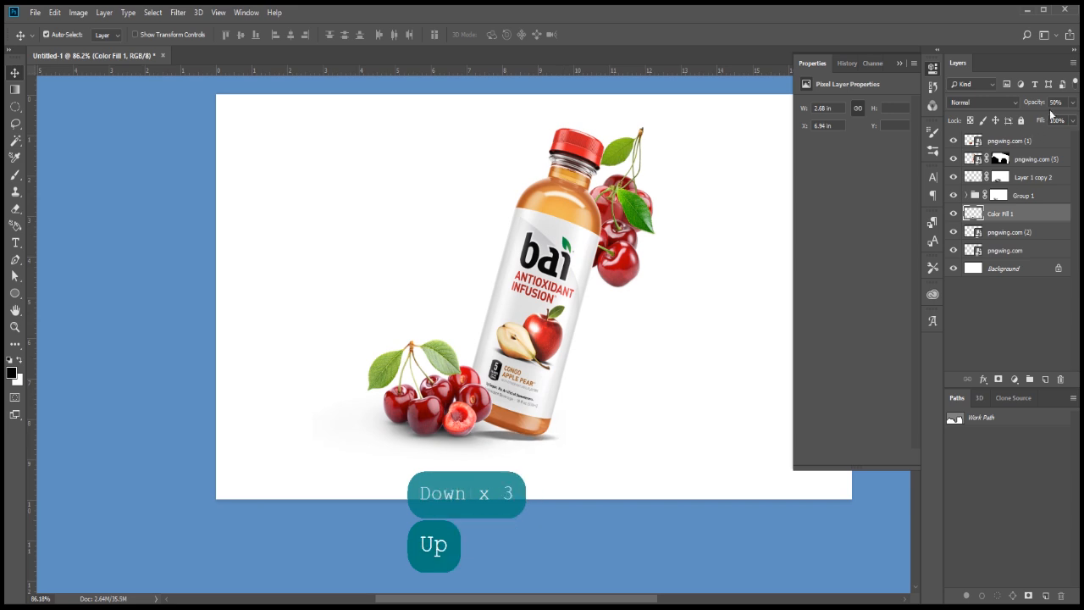
pyautogui.press('3')
pyautogui.press('Return')
# On a new layer above the shadow, dab the bottle's contact point with a soft 10 px black brush at 100% opacity
pyautogui.scroll(3, 615, 387)
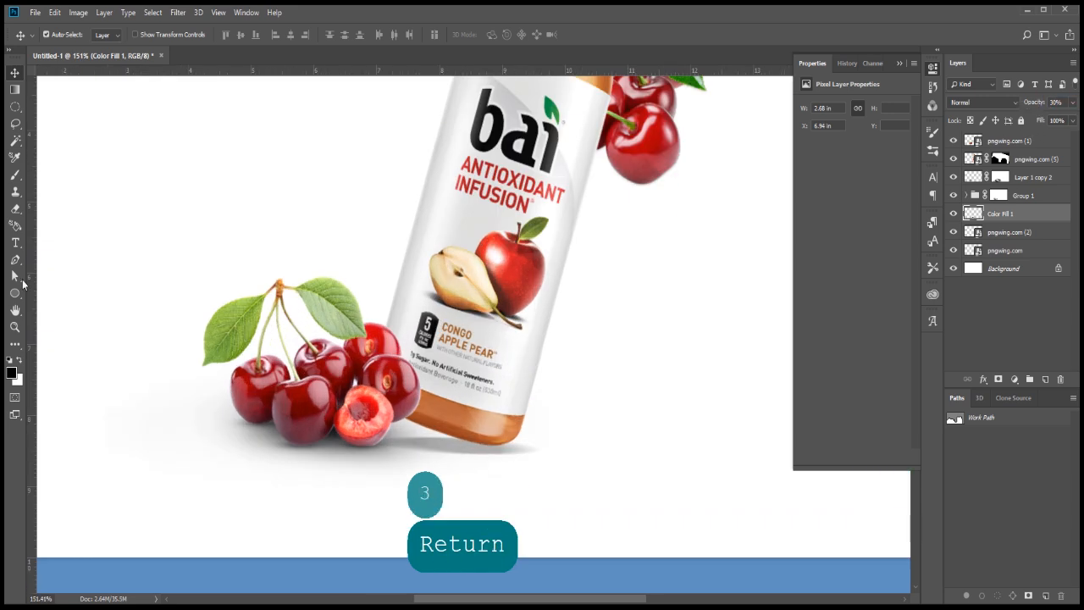
pyautogui.click(14, 174)
pyautogui.rightClick(542, 474)
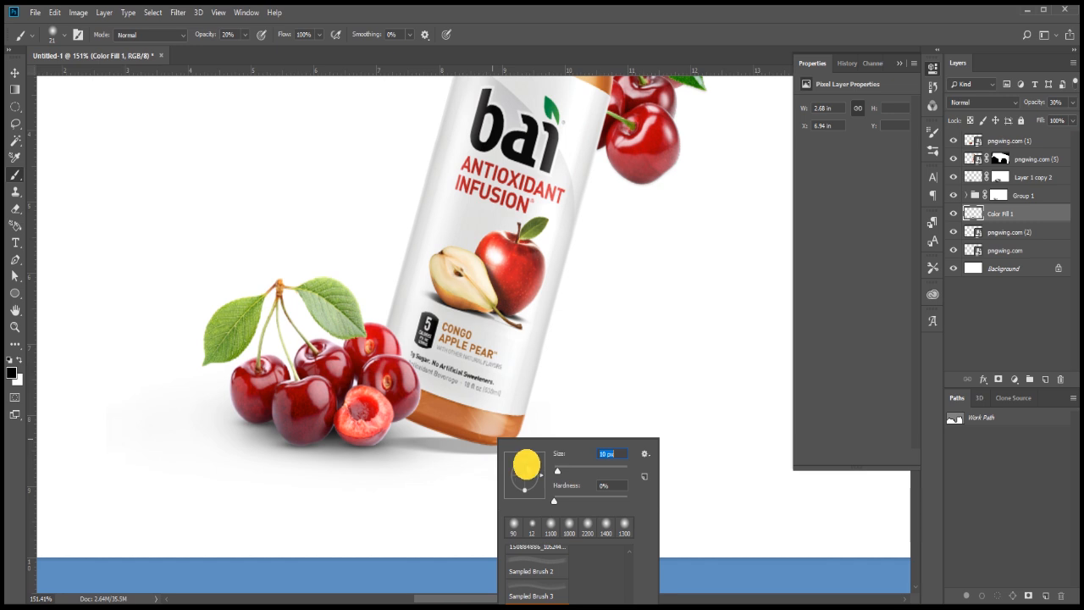
pyautogui.press('Return')
pyautogui.press('x')
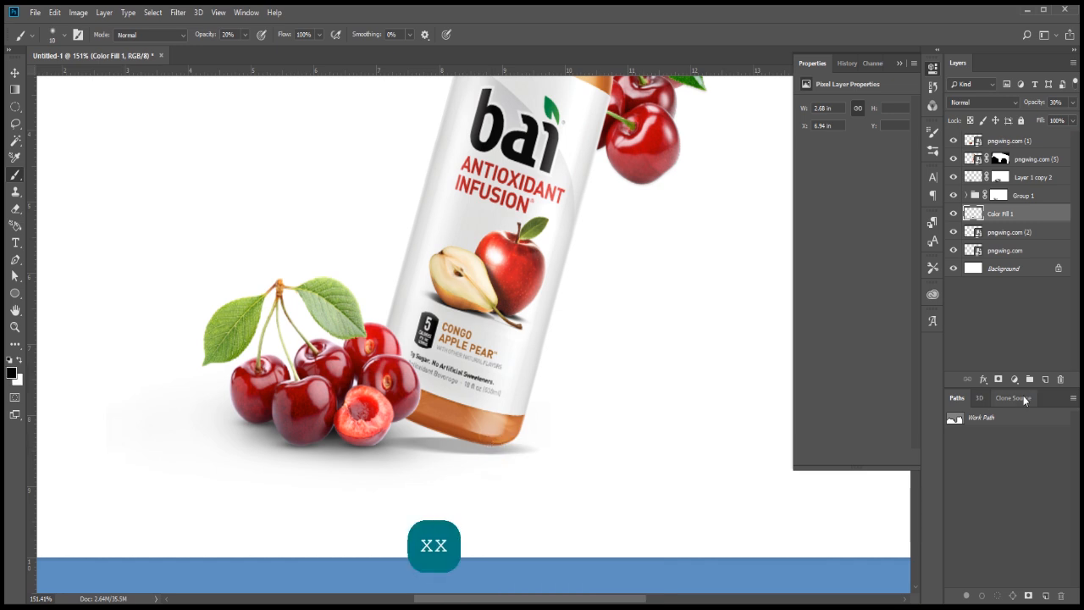
pyautogui.click(490, 445)
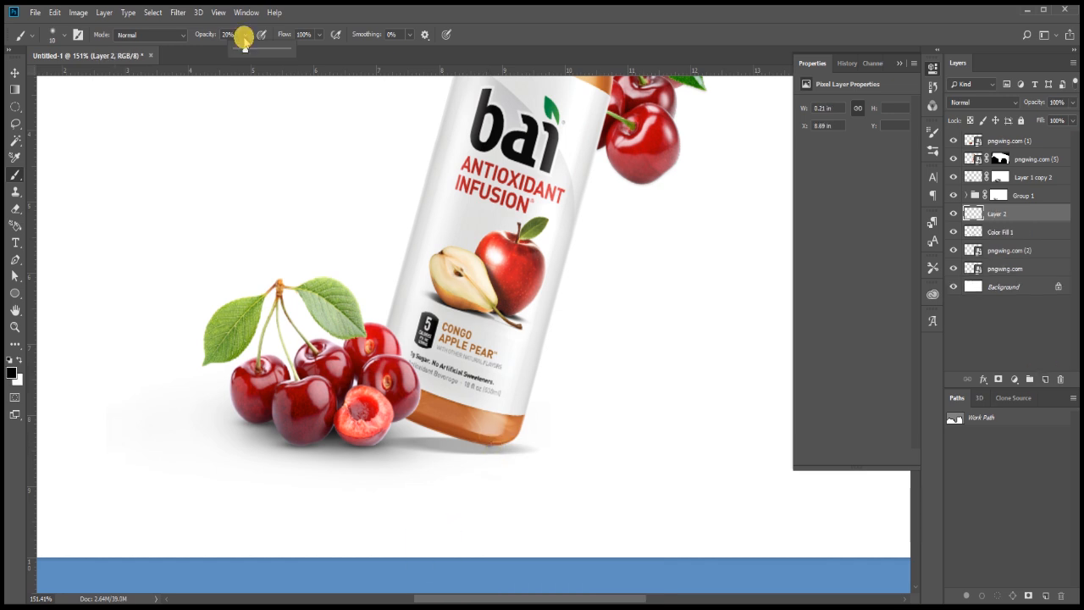
pyautogui.moveTo(244, 37); pyautogui.dragTo(332, 49)
pyautogui.press('Return')
# Stretch the black dab horizontally to about 887% beneath the bottle's base, nudge it into place and set its layer opacity to 42%
pyautogui.hotkey('ctrl', 't')
pyautogui.moveTo(496, 446)
pyautogui.mouseDown()
pyautogui.moveTo(551, 447)
pyautogui.moveTo(503, 454)
pyautogui.mouseUp()
pyautogui.scroll(4, 483, 428)
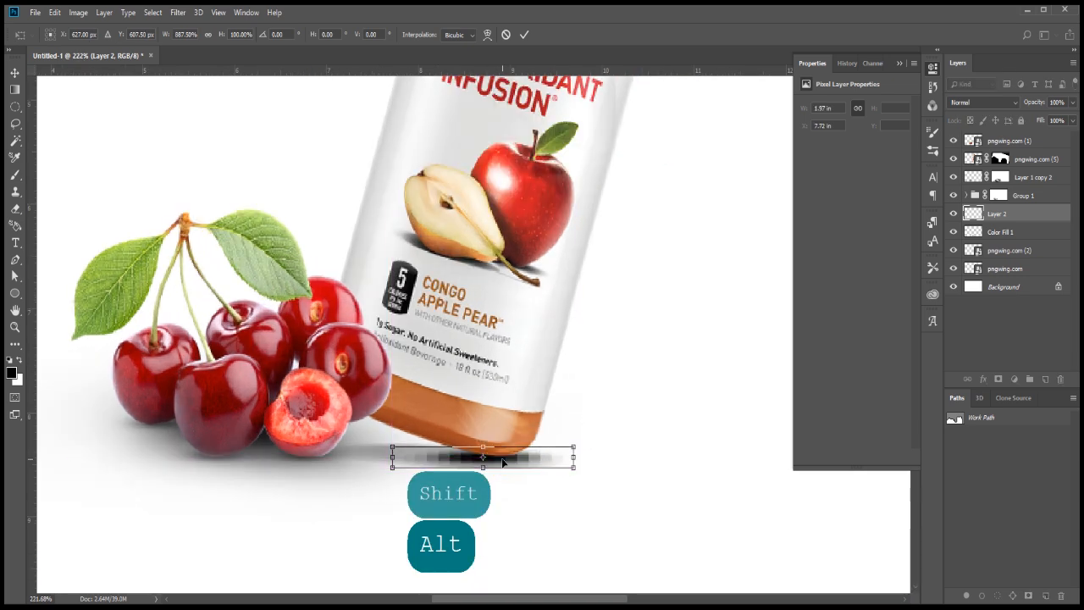
pyautogui.press('Return')
pyautogui.press('Up')
pyautogui.press('Left')
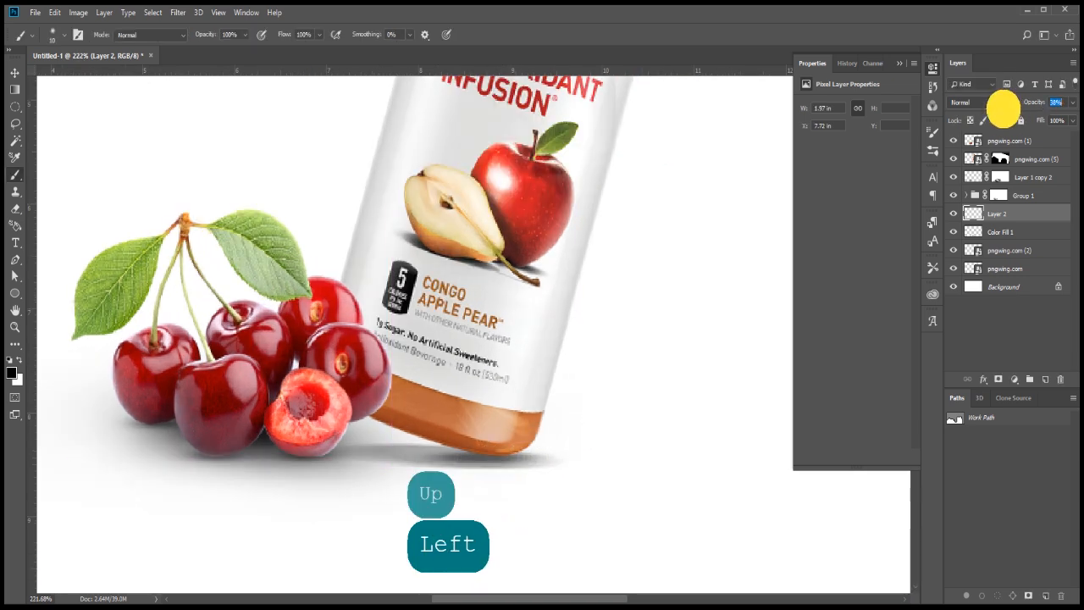
# Soften the stretched contact shadow with a Gaussian Blur of about 3.3 pixels
pyautogui.click(178, 12)
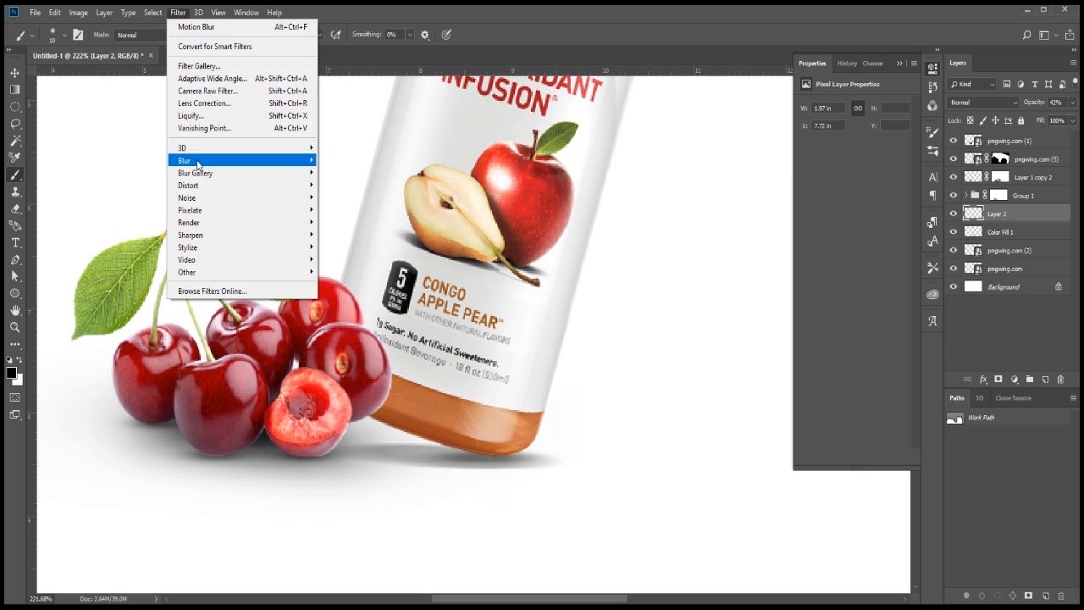
pyautogui.moveTo(203, 160)
pyautogui.click(351, 218)
pyautogui.moveTo(782, 356); pyautogui.dragTo(777, 356)
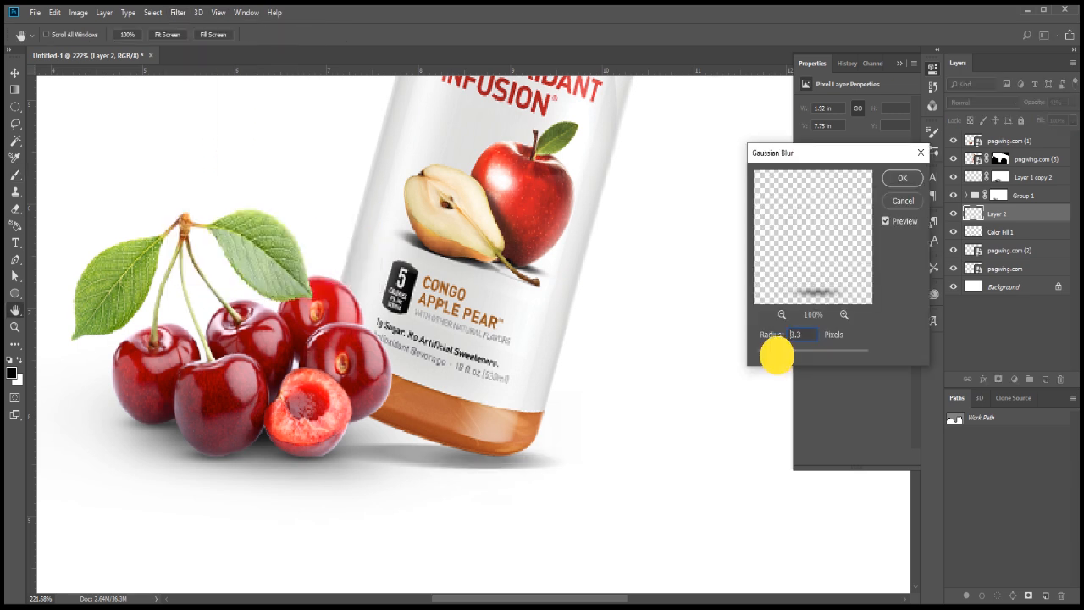
pyautogui.press('Return')
pyautogui.scroll(-5, 525, 317)
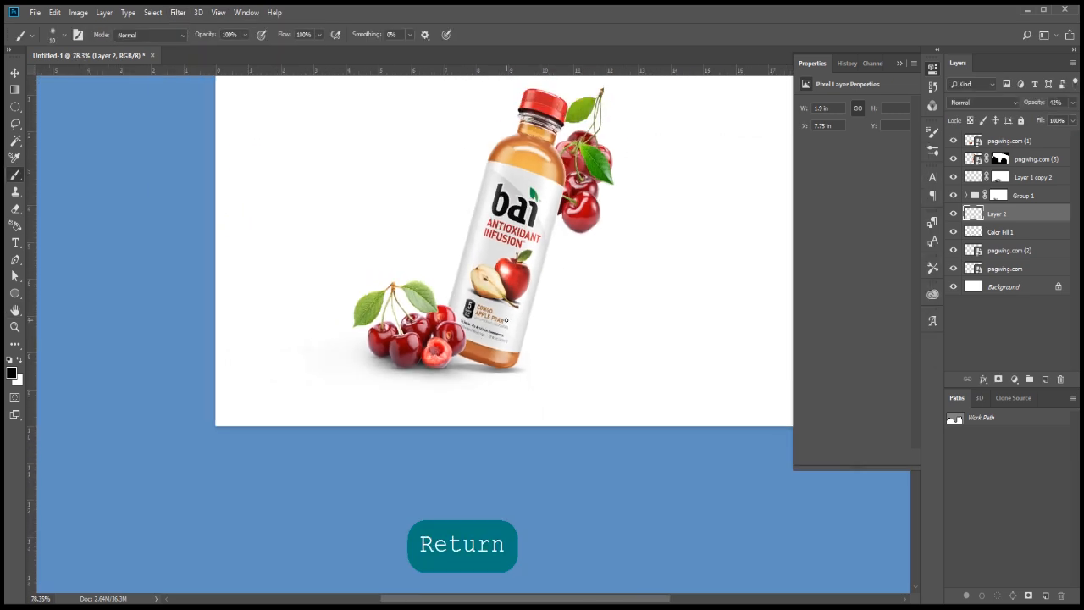
# Apply a Gaussian Blur with a 1.9 pixel radius to the wider Color Fill 1 shadow
pyautogui.click(1000, 231)
pyautogui.click(178, 11)
pyautogui.moveTo(181, 157)
pyautogui.click(360, 211)
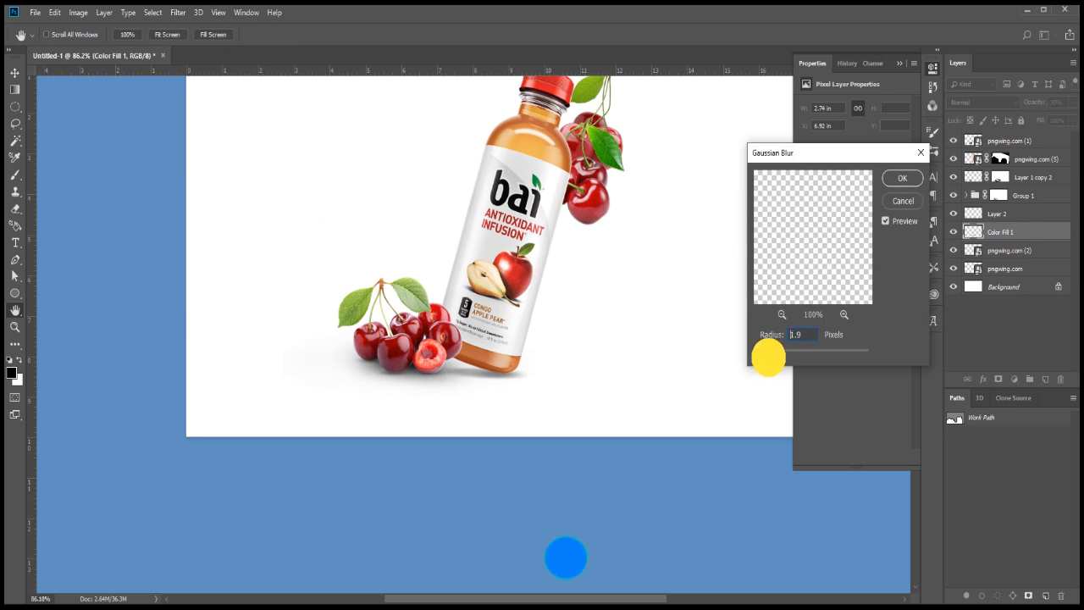
pyautogui.click(909, 180)
# Merge the two bottle shadow layers into one layer
pyautogui.keyDown('shift'); pyautogui.click(1016, 213); pyautogui.keyUp('shift')
pyautogui.hotkey('ctrl', 'e')
pyautogui.scroll(-4, 574, 339)
pyautogui.moveTo(600, 288); pyautogui.dragTo(547, 316)
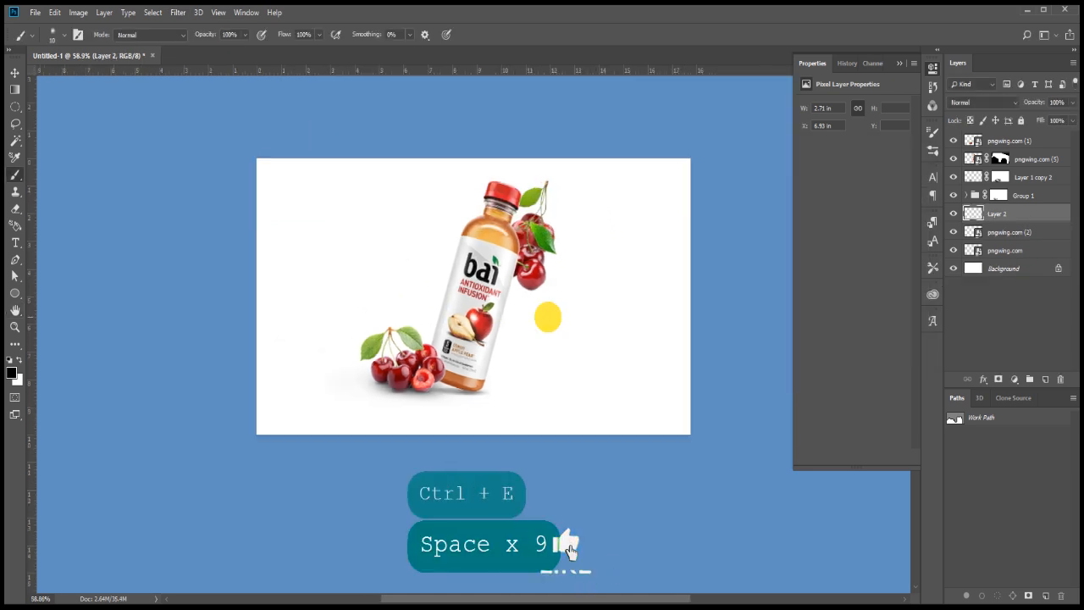
# Unlock the Background layer and add a Solid Color fill above it in an orange sampled from the bottle's juice
pyautogui.moveTo(1057, 268); pyautogui.dragTo(1061, 381)
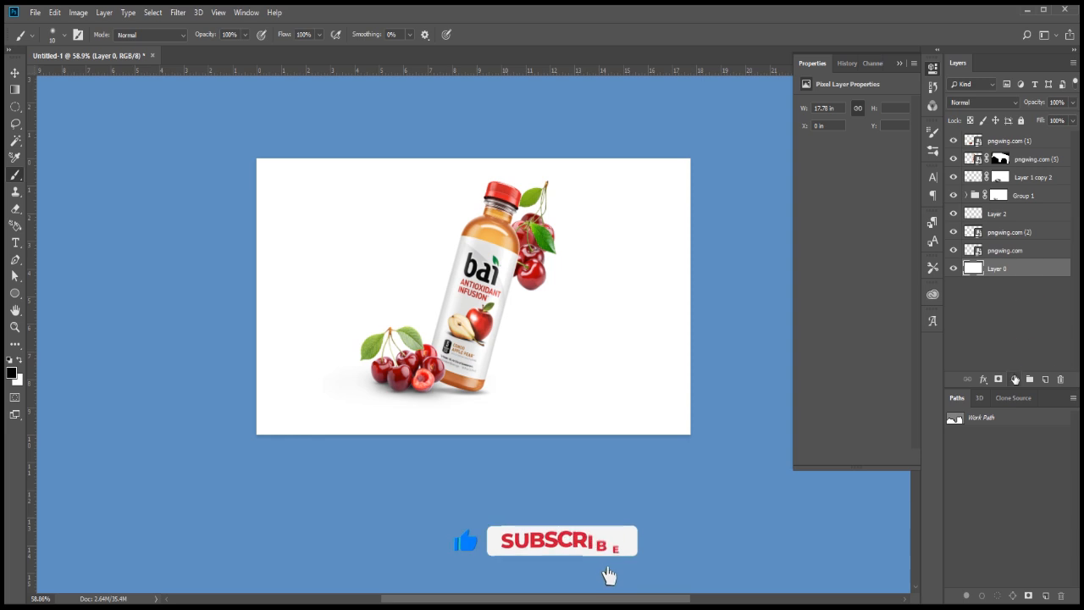
pyautogui.click(1015, 378)
pyautogui.click(1029, 394)
pyautogui.click(471, 233)
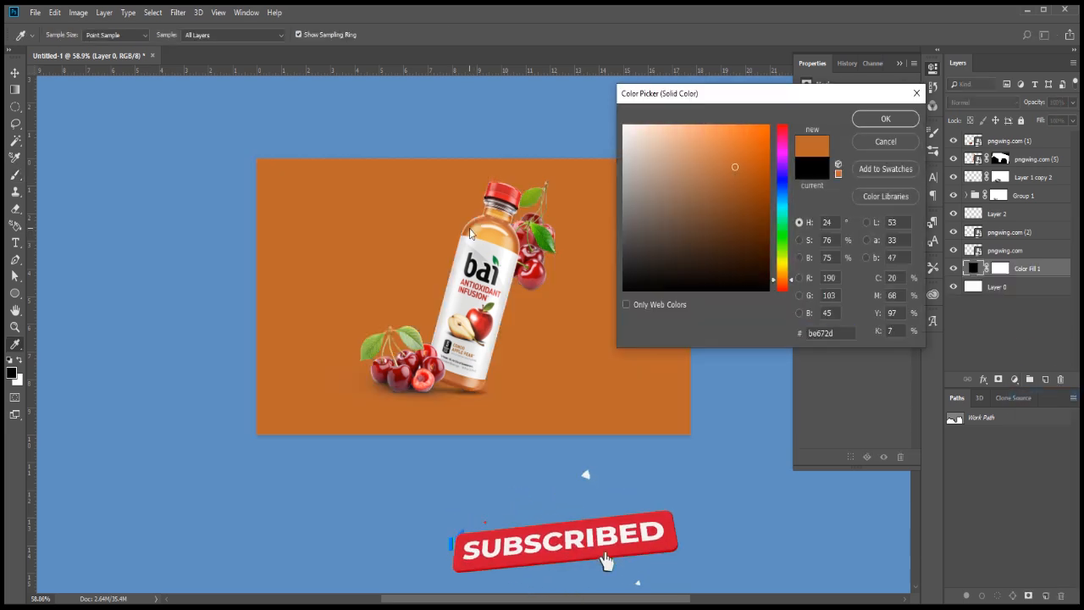
pyautogui.click(469, 229)
pyautogui.click(886, 119)
pyautogui.scroll(3, 596, 250)
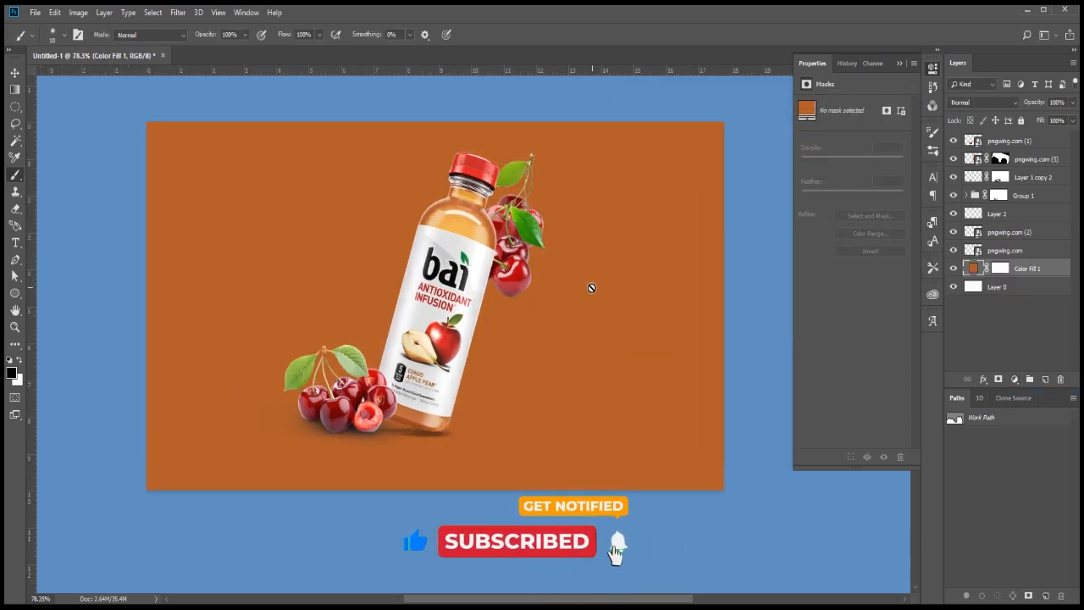
pyautogui.scroll(1, 591, 288)
pyautogui.click(997, 213)
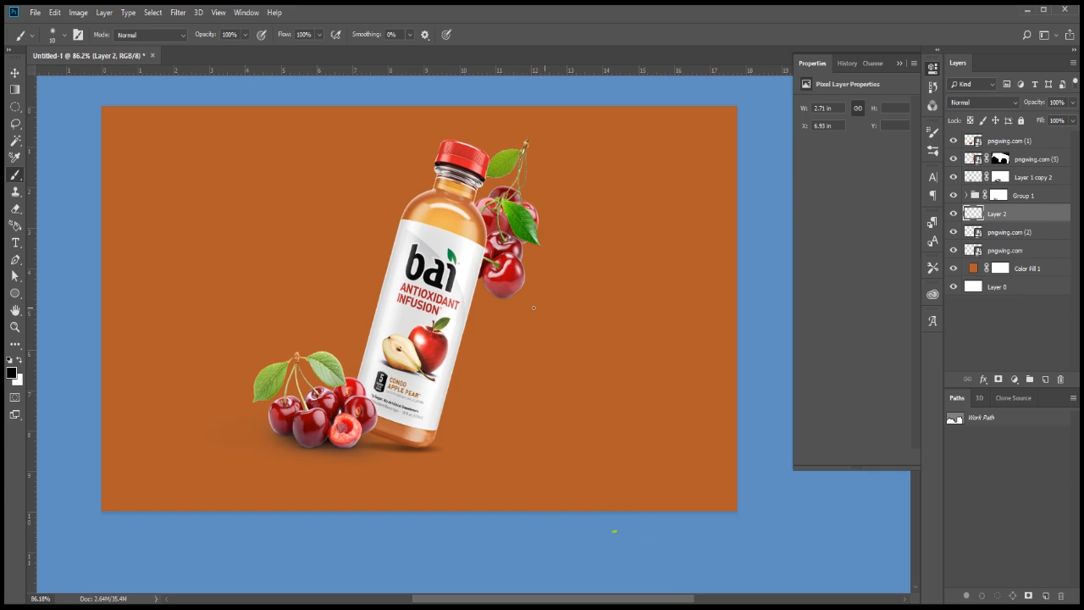
pyautogui.scroll(1, 519, 308)
pyautogui.scroll(-2, 518, 309)
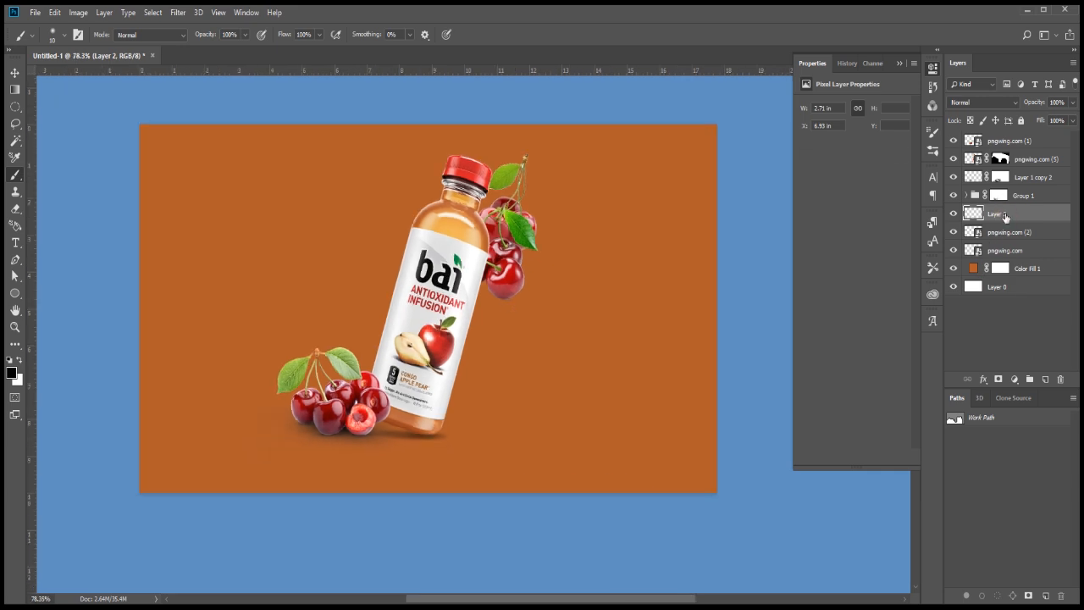
# Add a new layer above all the others and choose the 891 px water splash brush tip
pyautogui.click(1020, 144)
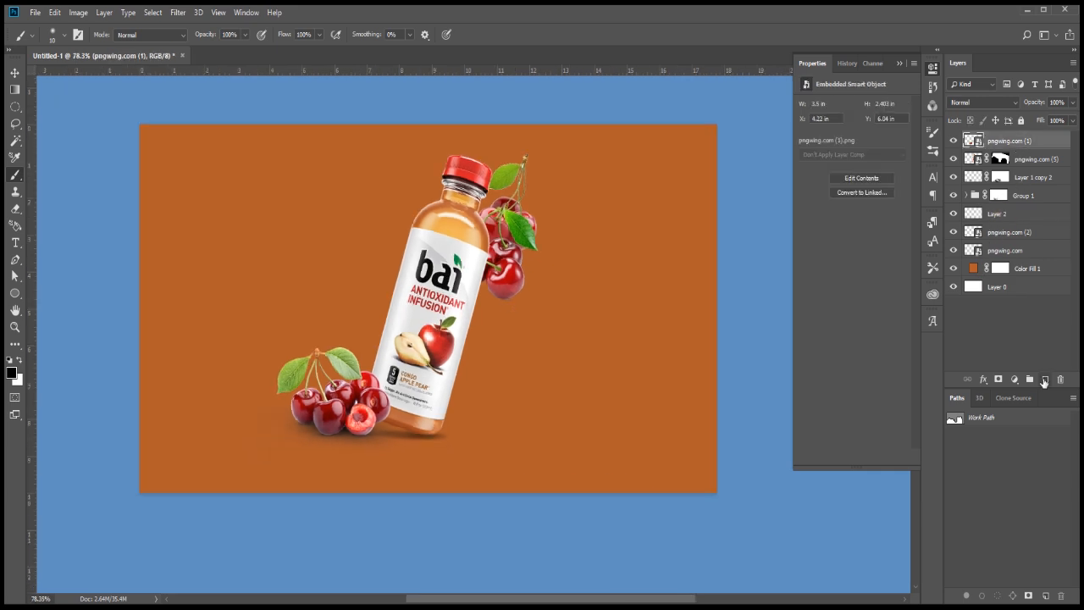
pyautogui.hotkey('ctrl', 'shift', 'alt', 'n')
pyautogui.click(932, 132)
pyautogui.scroll(-1, 825, 222)
pyautogui.click(807, 212)
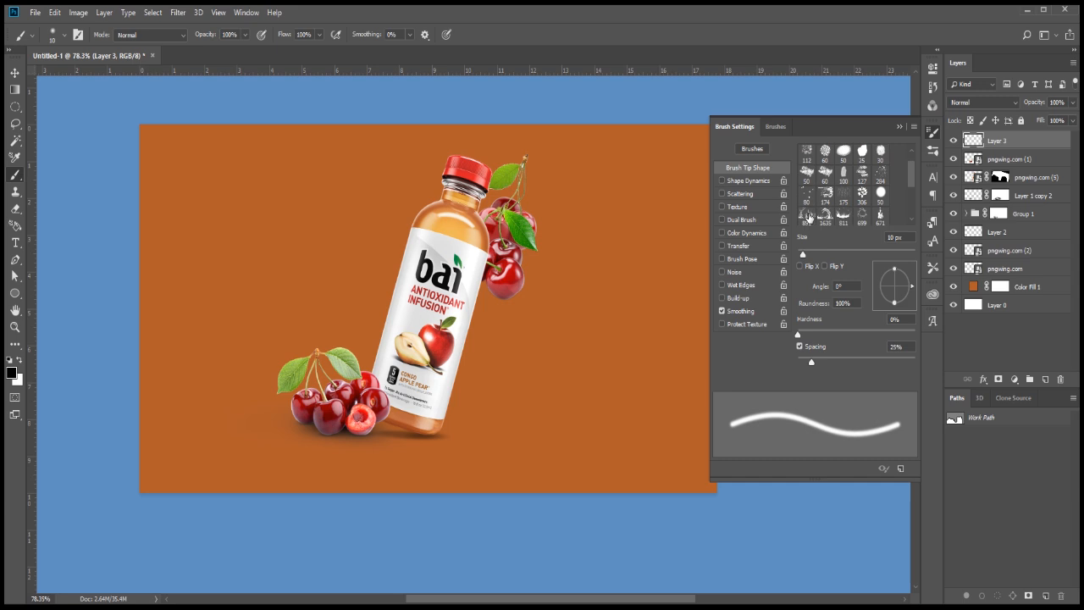
# Set the splash brush size to 400 px and stamp one white splash on the empty area to the left of the bottle
pyautogui.rightClick(407, 246)
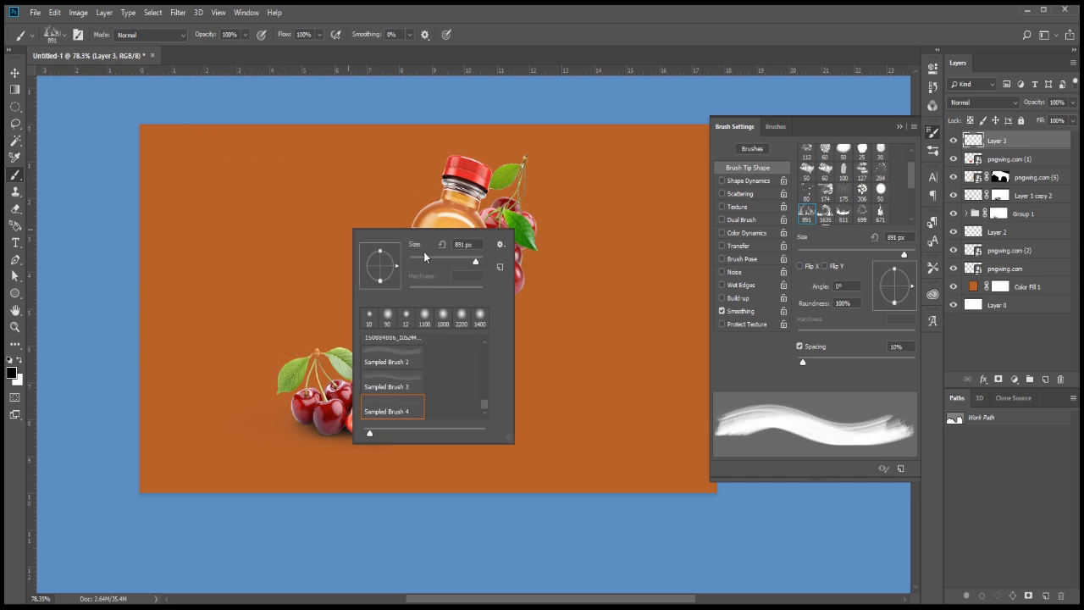
pyautogui.press('Return')
pyautogui.press(']')
pyautogui.press(']')
pyautogui.press(']')
pyautogui.press(']')
pyautogui.press(']')
pyautogui.press(']')
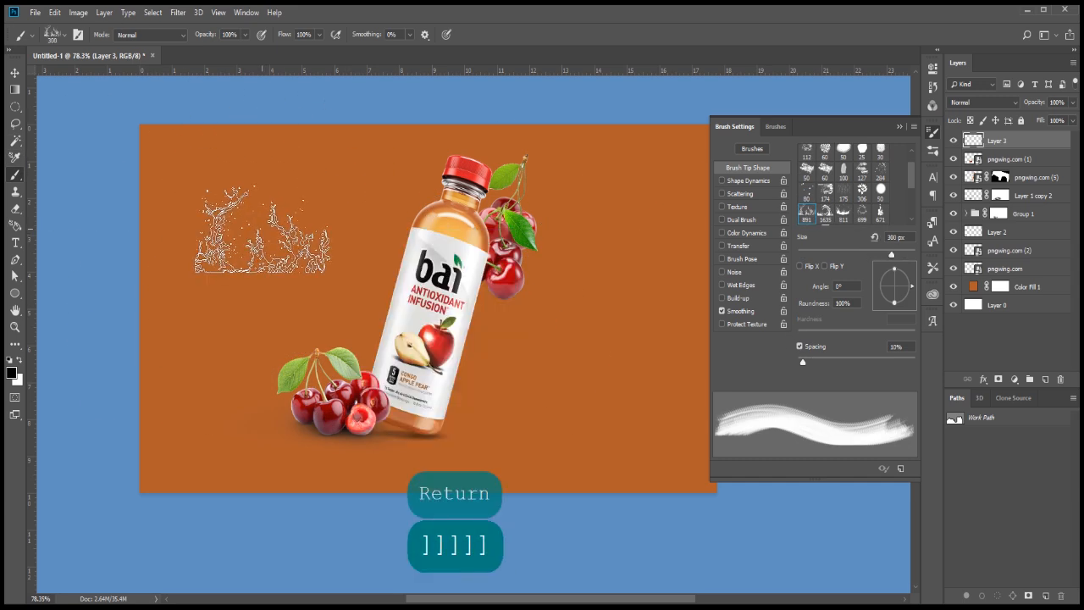
pyautogui.hotkey('ctrl', 'alt', 'z')
pyautogui.press('x')
pyautogui.click(265, 227)
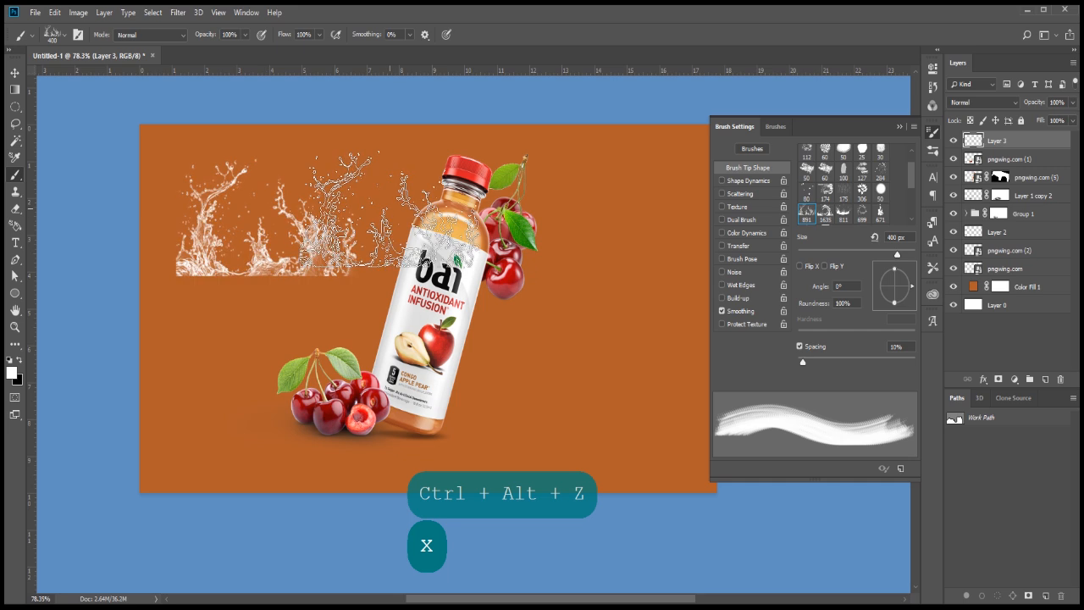
pyautogui.scroll(2, 254, 212)
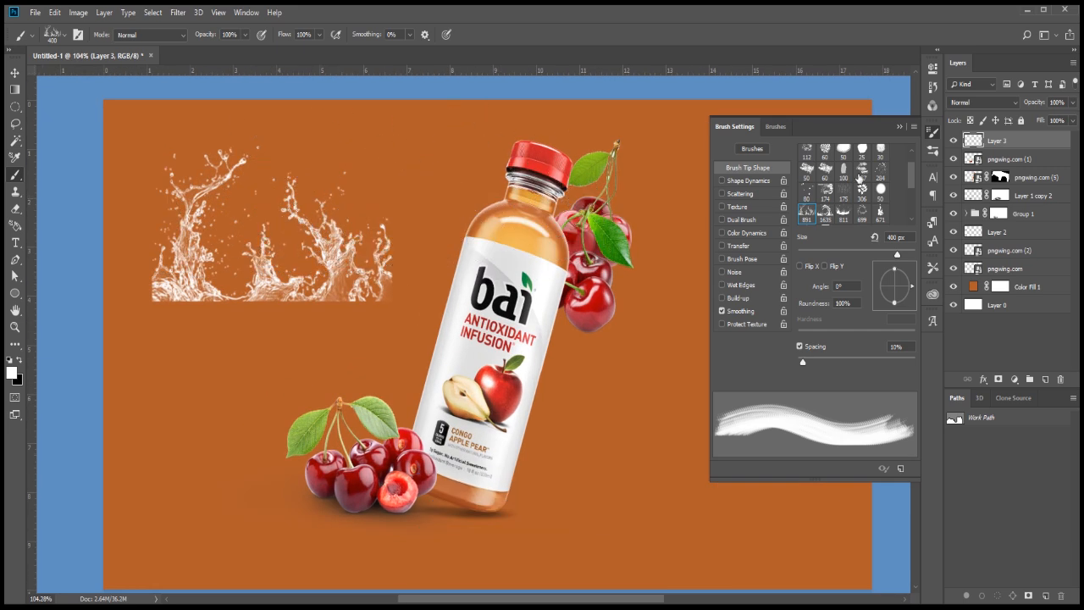
# Lasso the leftmost column of the splash, copy it to its own layer and hide the original splash layer
pyautogui.scroll(1, 802, 166)
pyautogui.click(805, 156)
pyautogui.click(14, 73)
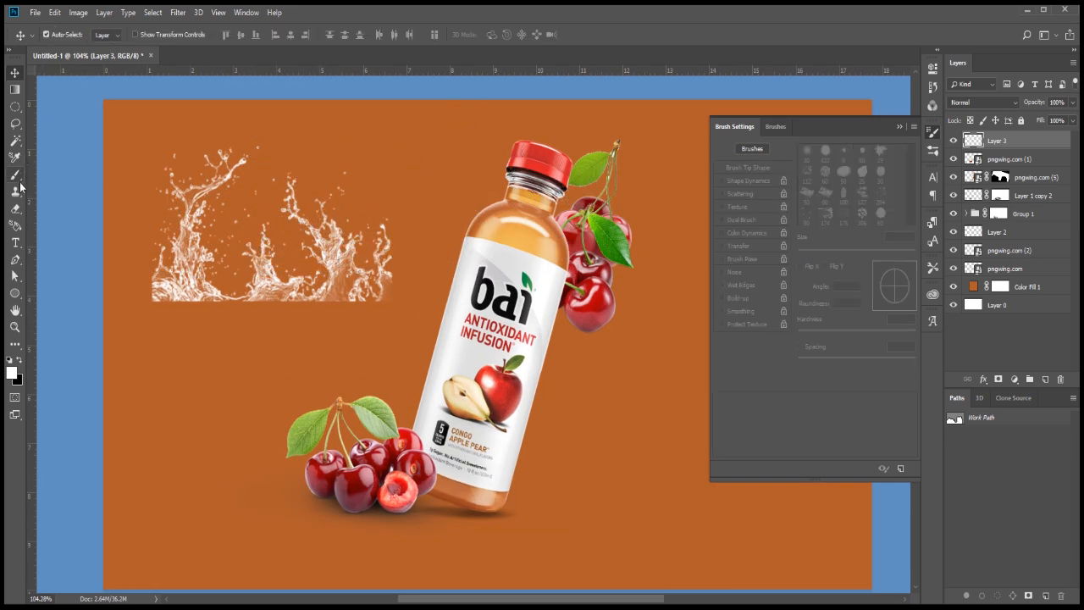
pyautogui.click(14, 123)
pyautogui.scroll(1, 266, 194)
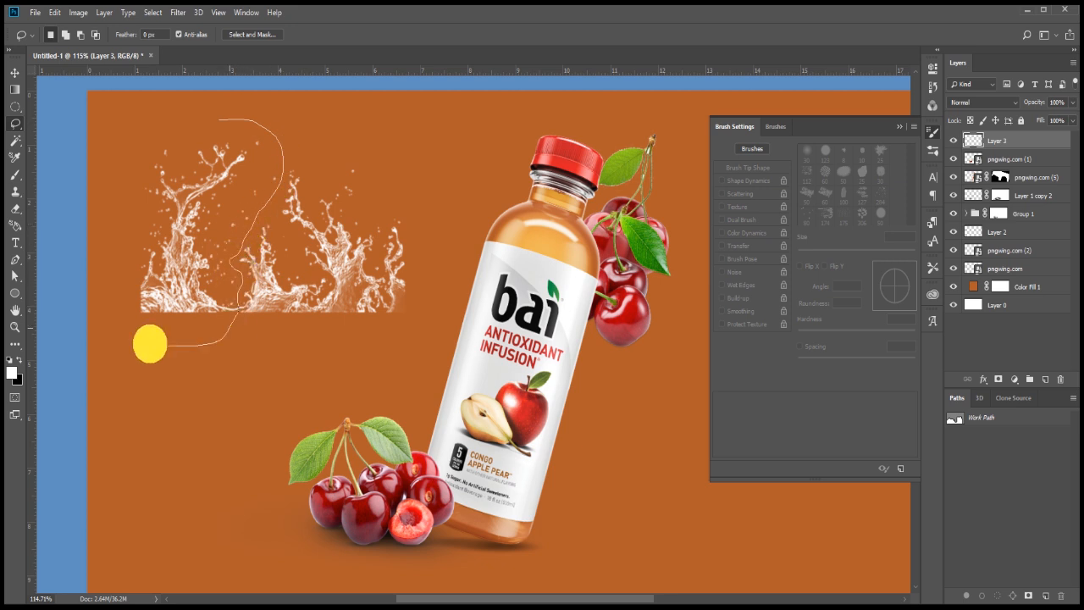
pyautogui.hotkey('ctrl', 'j')
pyautogui.click(954, 158)
# Move the splash piece onto the bottle's lower left side, enlarge and tilt it along the bottle, and duplicate its layer
pyautogui.press('v')
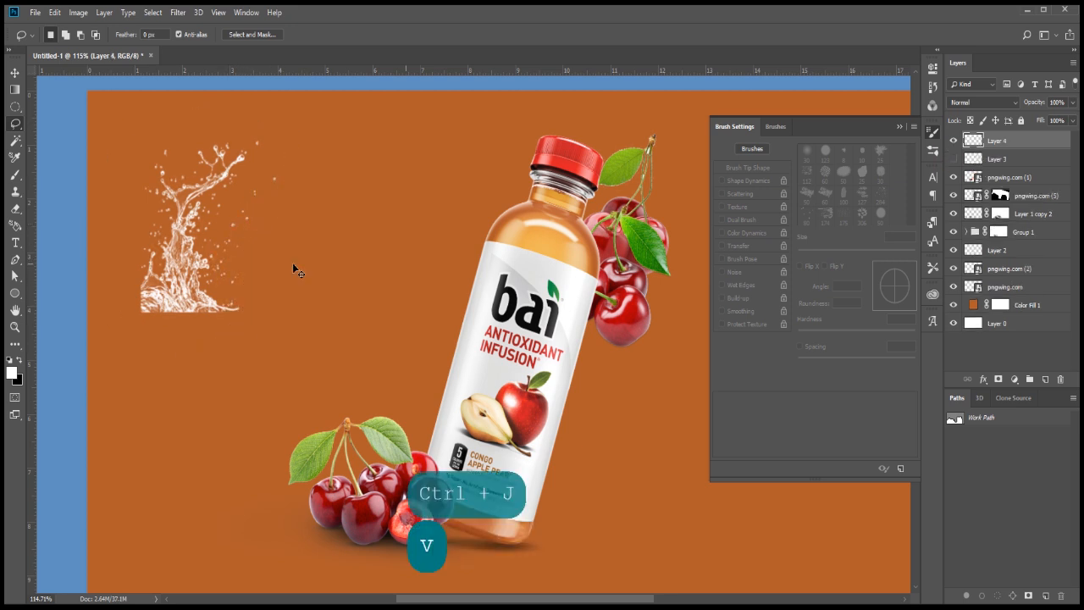
pyautogui.moveTo(199, 269)
pyautogui.mouseDown()
pyautogui.moveTo(354, 317)
pyautogui.moveTo(433, 423)
pyautogui.mouseUp()
pyautogui.hotkey('ctrl', 't')
pyautogui.moveTo(563, 292); pyautogui.dragTo(526, 233)
pyautogui.press('Return')
pyautogui.hotkey('ctrl', 'j')
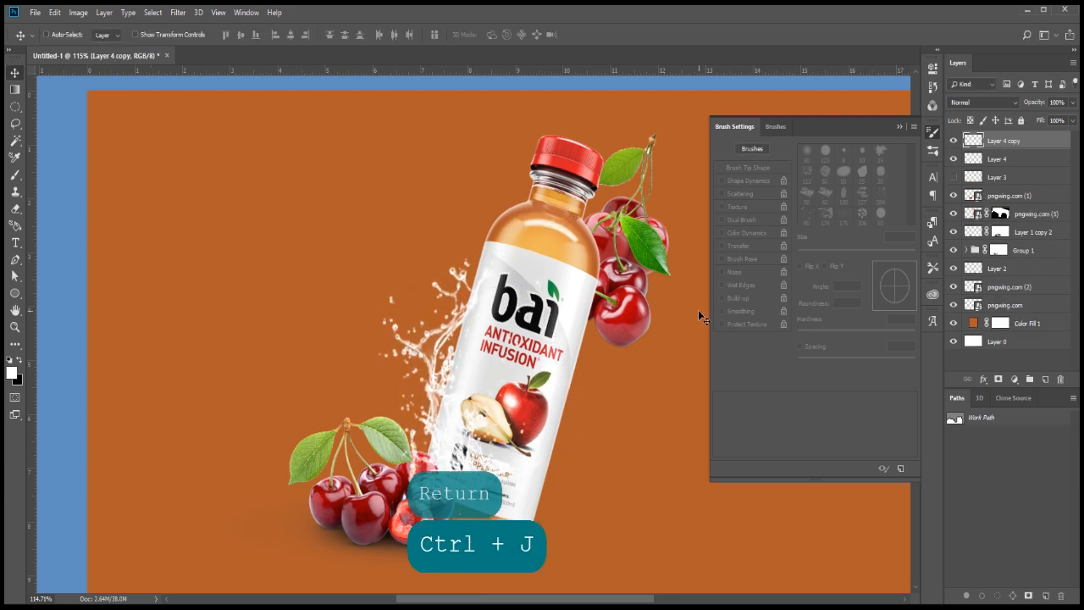
# Merge the duplicated splash layers, then shrink the splash to about 91%, tilt it counterclockwise and place it along the bottle's left side
pyautogui.hotkey('ctrl', 'r')
pyautogui.hotkey('ctrl', 'e')
pyautogui.hotkey('ctrl', 't')
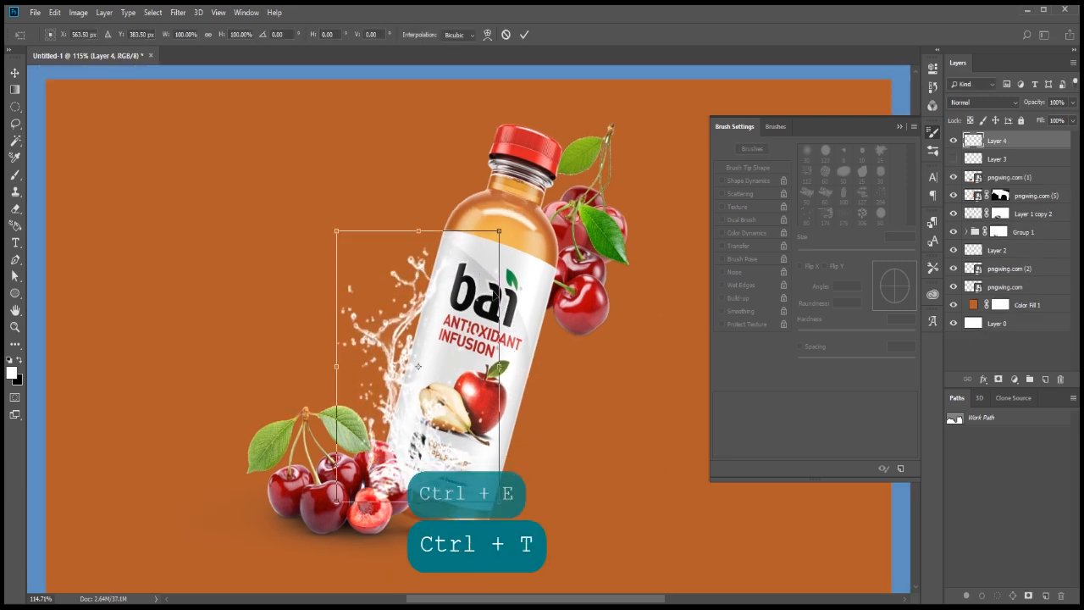
pyautogui.moveTo(562, 278); pyautogui.dragTo(476, 230)
pyautogui.moveTo(452, 362); pyautogui.dragTo(446, 333)
pyautogui.moveTo(544, 309); pyautogui.dragTo(547, 332)
pyautogui.moveTo(430, 335)
pyautogui.mouseDown()
pyautogui.moveTo(431, 317)
pyautogui.moveTo(445, 337)
pyautogui.mouseUp()
pyautogui.moveTo(545, 298); pyautogui.dragTo(538, 284)
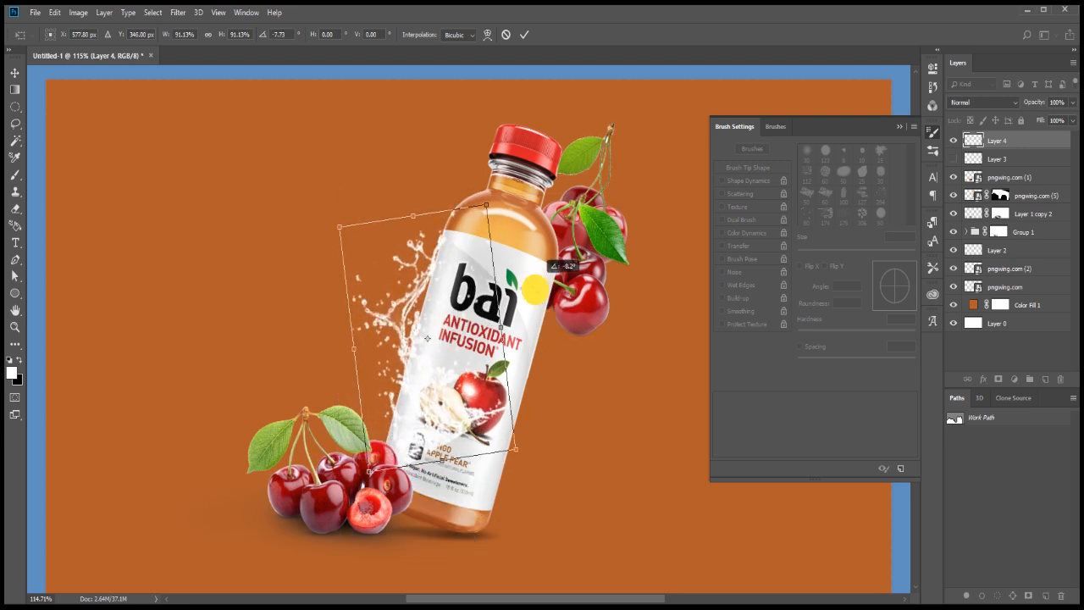
pyautogui.moveTo(496, 324); pyautogui.dragTo(486, 323)
pyautogui.moveTo(565, 289); pyautogui.dragTo(565, 284)
pyautogui.press('Return')
pyautogui.press('v')
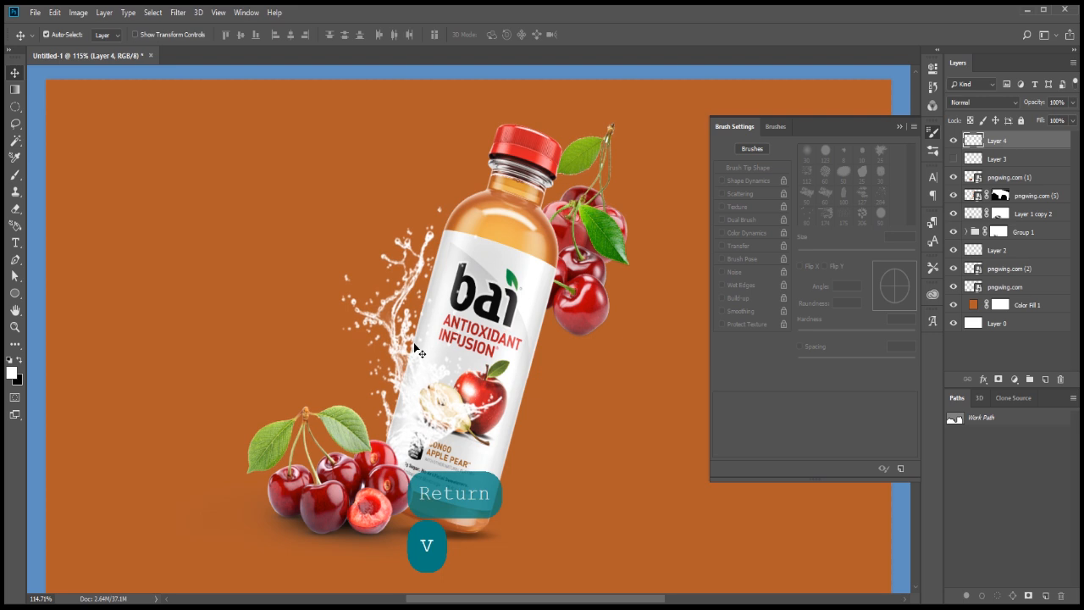
# Nudge the splash left and move Layer 4 below the pngwing.com (5) layer so it sits behind the bottle
pyautogui.hotkey('shift', 'Left')
pyautogui.hotkey('shift', 'Left')
pyautogui.moveTo(1035, 137); pyautogui.dragTo(1036, 200)
pyautogui.scroll(-2, 478, 252)
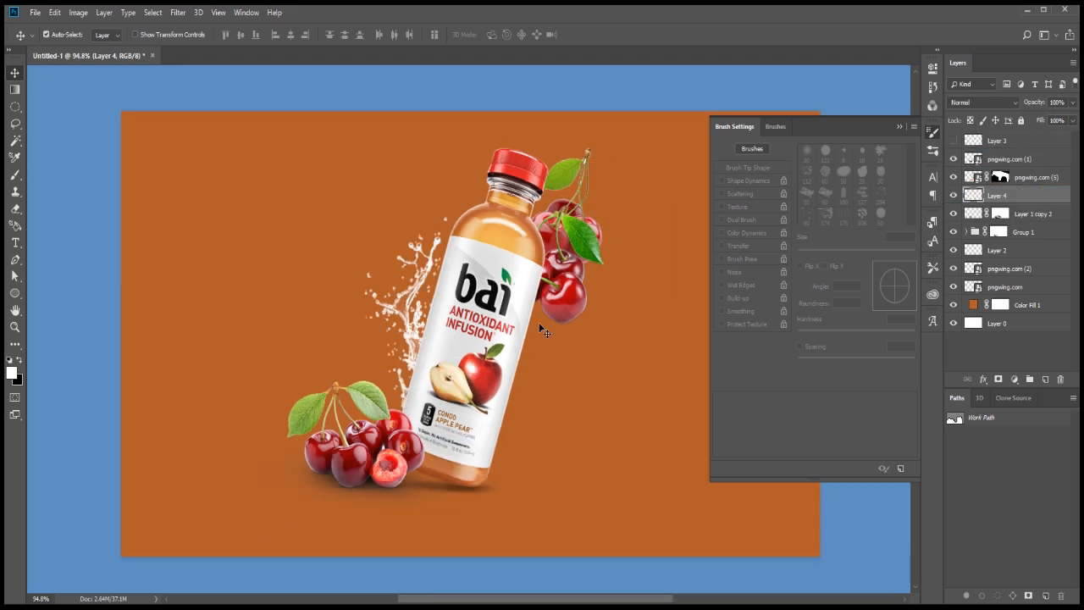
# Show the original splash on Layer 3 and move it left, away from the bottle
pyautogui.scroll(1, 542, 330)
pyautogui.click(952, 140)
pyautogui.scroll(2, 339, 286)
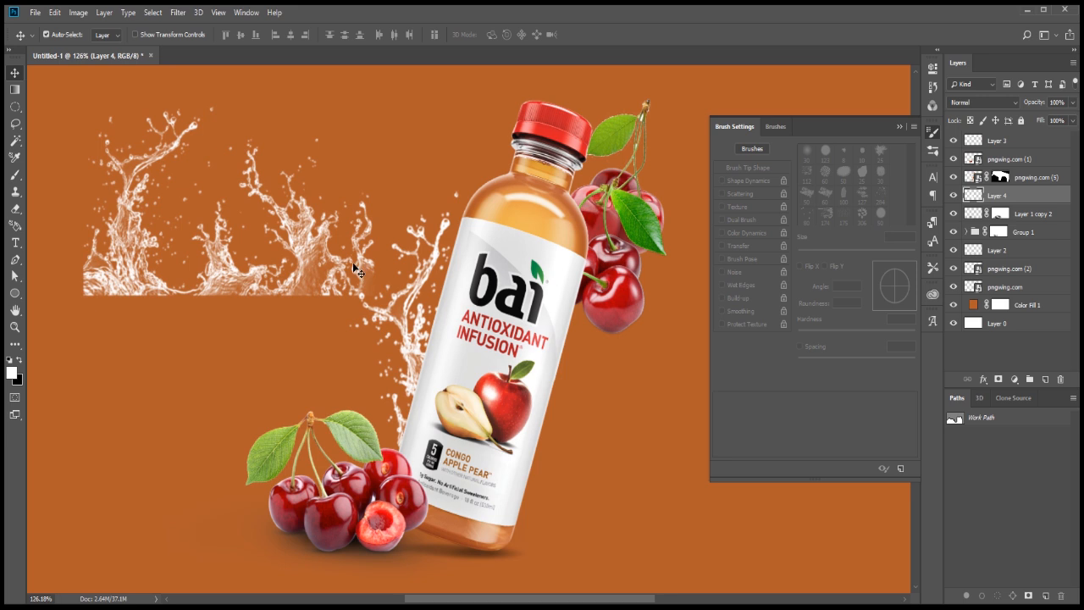
pyautogui.moveTo(221, 261); pyautogui.dragTo(182, 254)
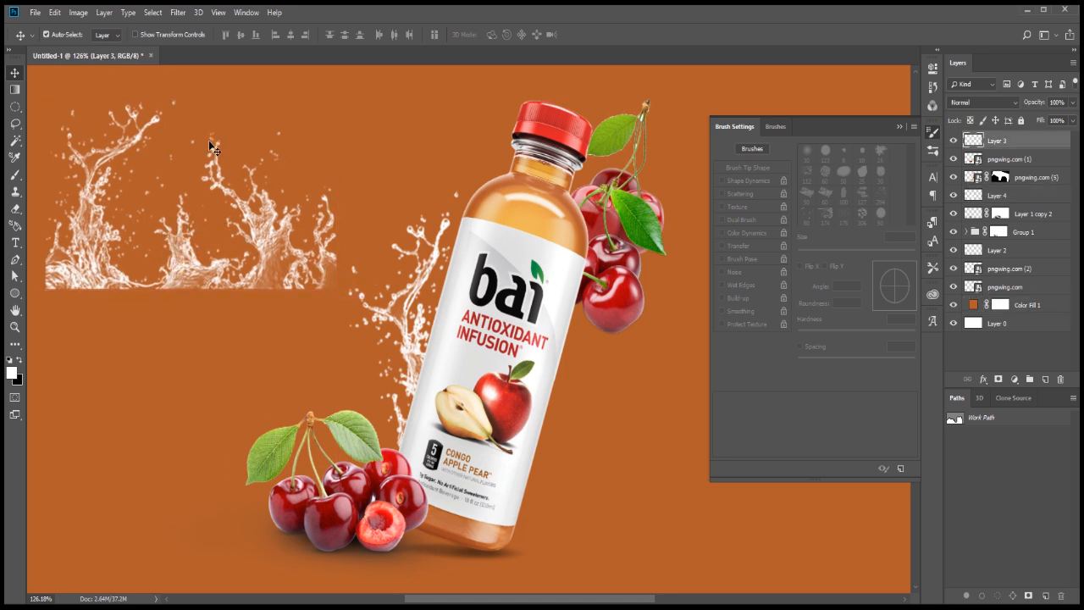
# Lasso the right column of the original splash, copy it to a new layer and merge it with a duplicate for stronger white
pyautogui.click(16, 123)
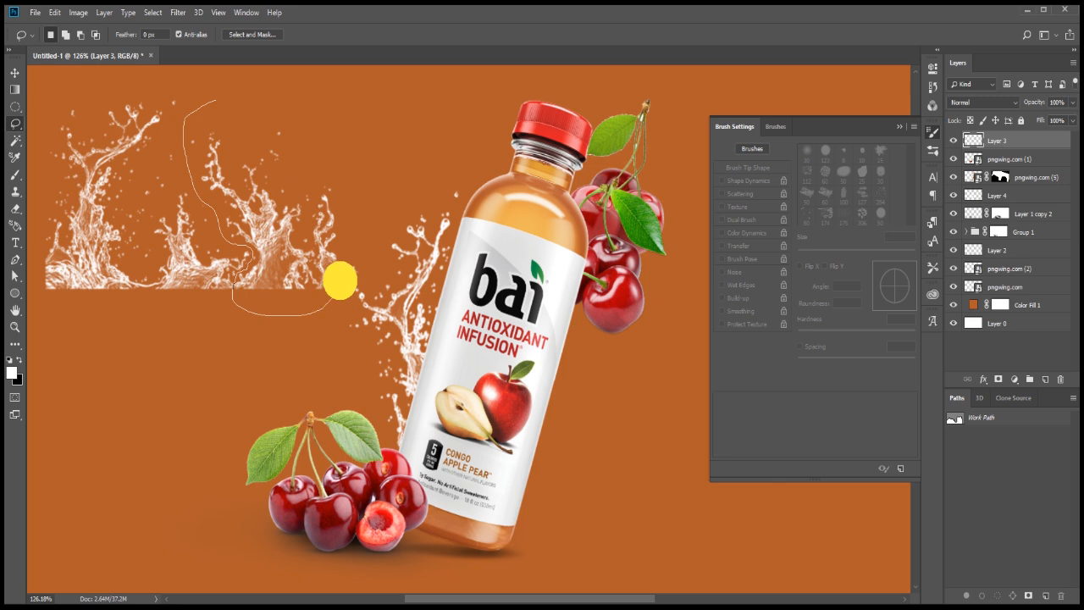
pyautogui.hotkey('ctrl', 'j')
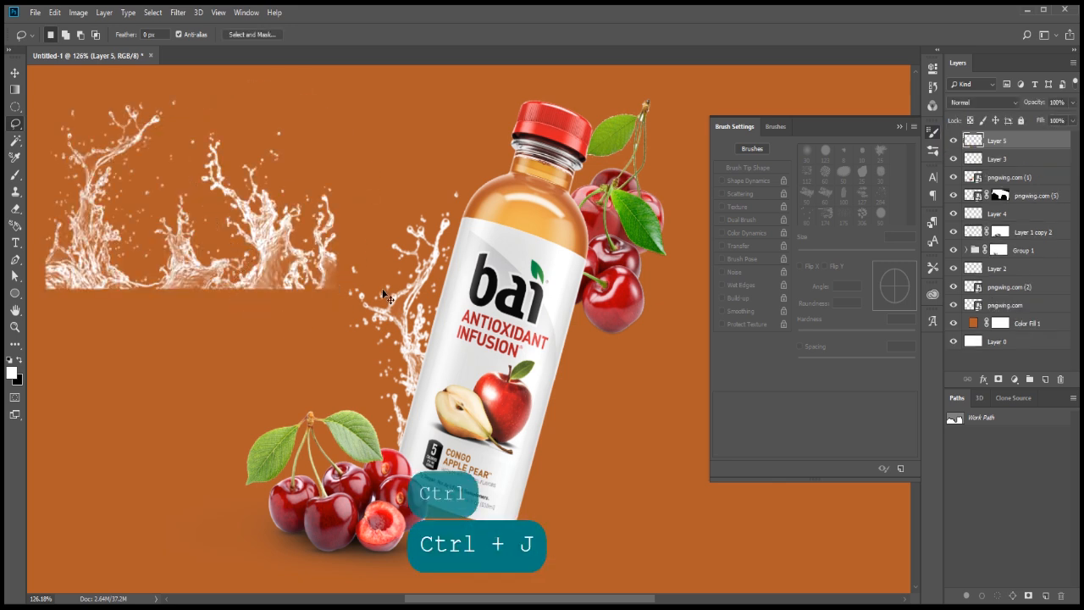
pyautogui.hotkey('ctrl', 'j')
pyautogui.hotkey('ctrl', 'e')
# Move and rotate the new splash piece along the bottle's lower right side and place its layer behind the bottle
pyautogui.hotkey('ctrl', 't')
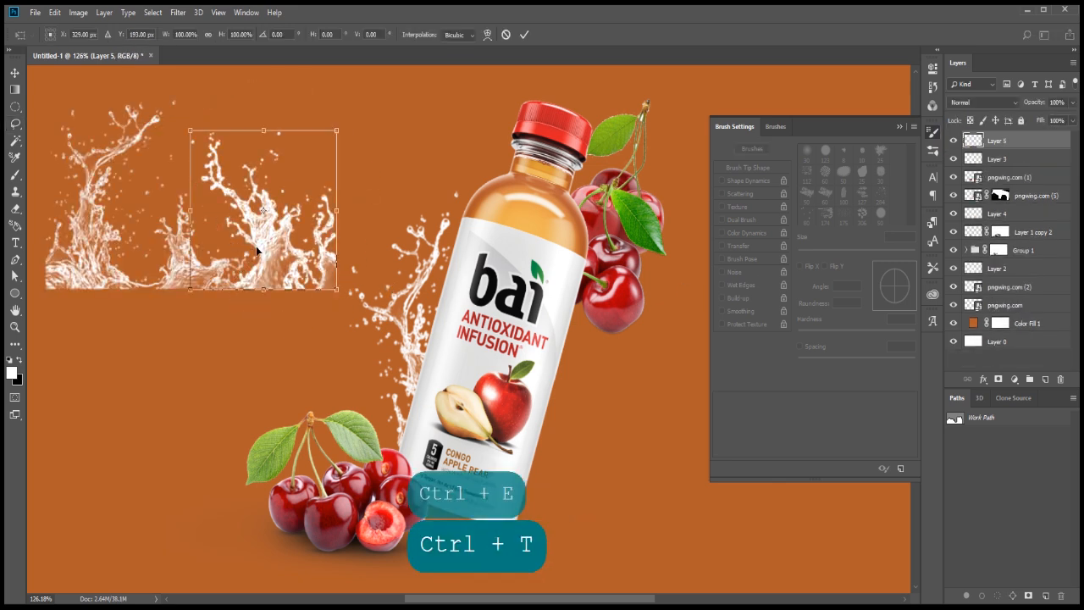
pyautogui.moveTo(279, 232); pyautogui.dragTo(539, 374)
pyautogui.scroll(-4, 634, 348)
pyautogui.moveTo(635, 292); pyautogui.dragTo(663, 430)
pyautogui.moveTo(583, 339); pyautogui.dragTo(614, 373)
pyautogui.moveTo(637, 337)
pyautogui.mouseDown()
pyautogui.moveTo(617, 327)
pyautogui.moveTo(634, 346)
pyautogui.moveTo(617, 310)
pyautogui.moveTo(551, 472)
pyautogui.moveTo(550, 449)
pyautogui.mouseUp()
pyautogui.hotkey('ctrl', 'Return')
pyautogui.moveTo(1030, 148); pyautogui.dragTo(1014, 210)
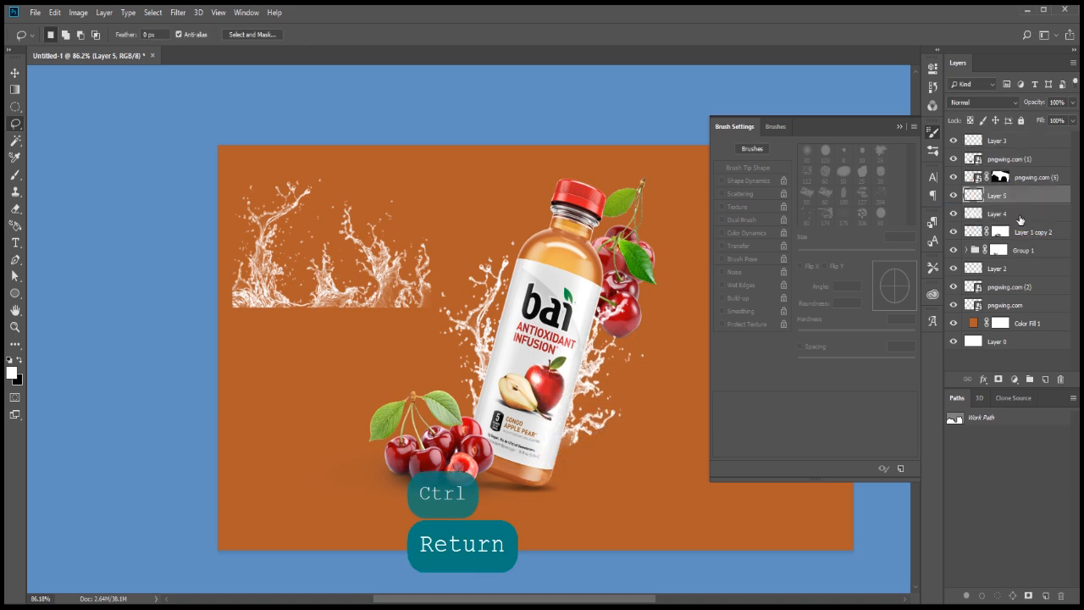
# Enlarge the left splash on Layer 4 to about 129% and tilt it about 4° clockwise beside the bottle
pyautogui.click(1011, 213)
pyautogui.hotkey('ctrl', 't')
pyautogui.moveTo(560, 239); pyautogui.dragTo(570, 217)
pyautogui.moveTo(502, 268); pyautogui.dragTo(506, 256)
pyautogui.moveTo(624, 206); pyautogui.dragTo(627, 210)
pyautogui.moveTo(540, 254); pyautogui.dragTo(541, 249)
pyautogui.moveTo(581, 207); pyautogui.dragTo(619, 213)
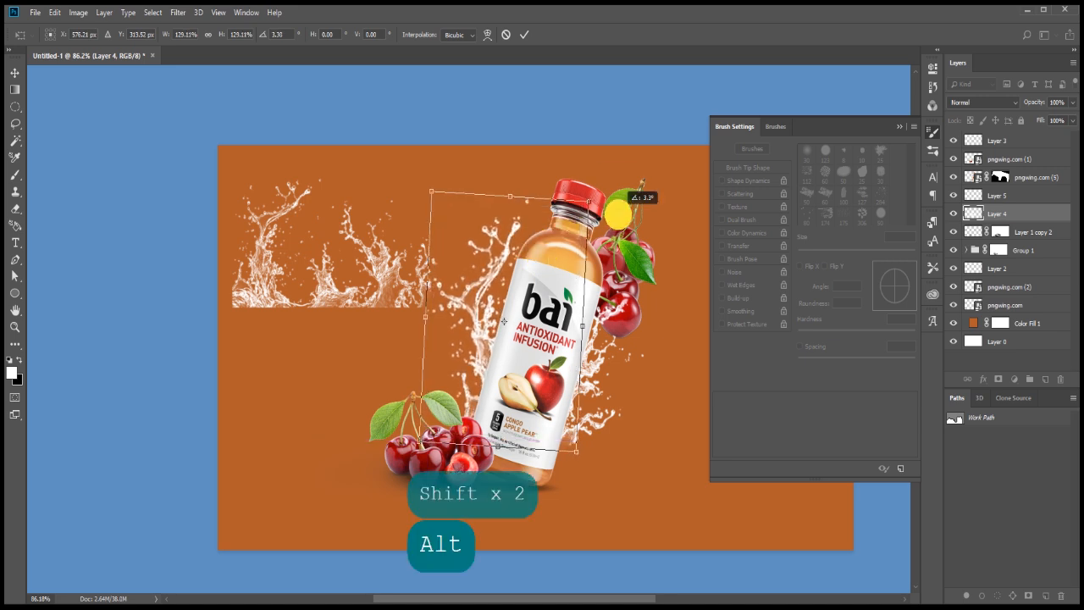
pyautogui.moveTo(519, 249); pyautogui.dragTo(516, 246)
pyautogui.moveTo(640, 207); pyautogui.dragTo(641, 209)
# Shift the enlarged left splash slightly down and left, and apply the transform
pyautogui.moveTo(506, 297); pyautogui.dragTo(497, 306)
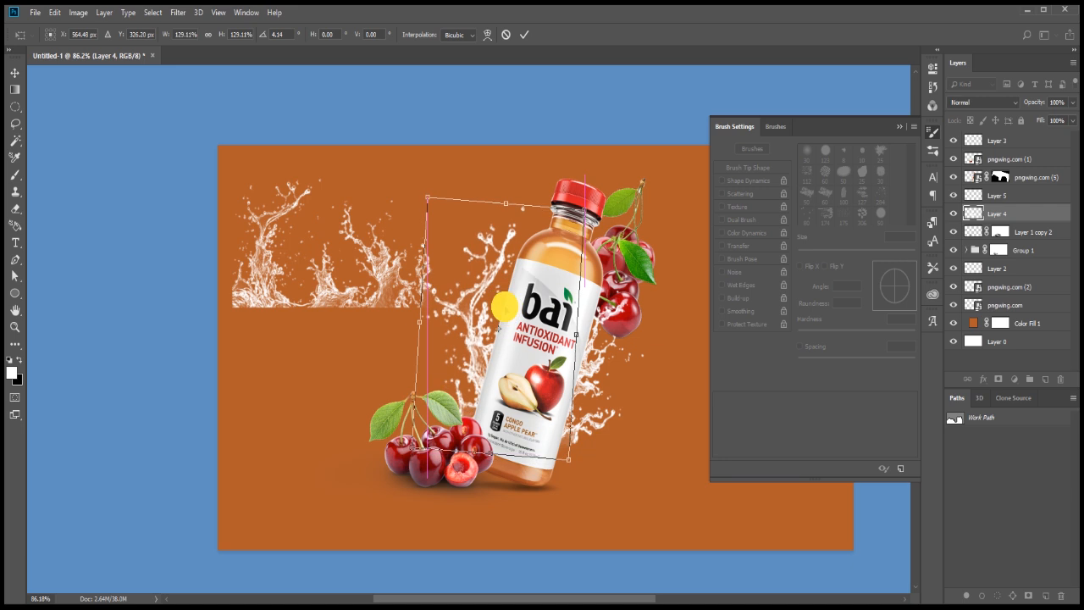
pyautogui.press('Down')
pyautogui.press('Down')
pyautogui.press('Down')
pyautogui.press('Left')
pyautogui.press('Left')
pyautogui.press('Return')
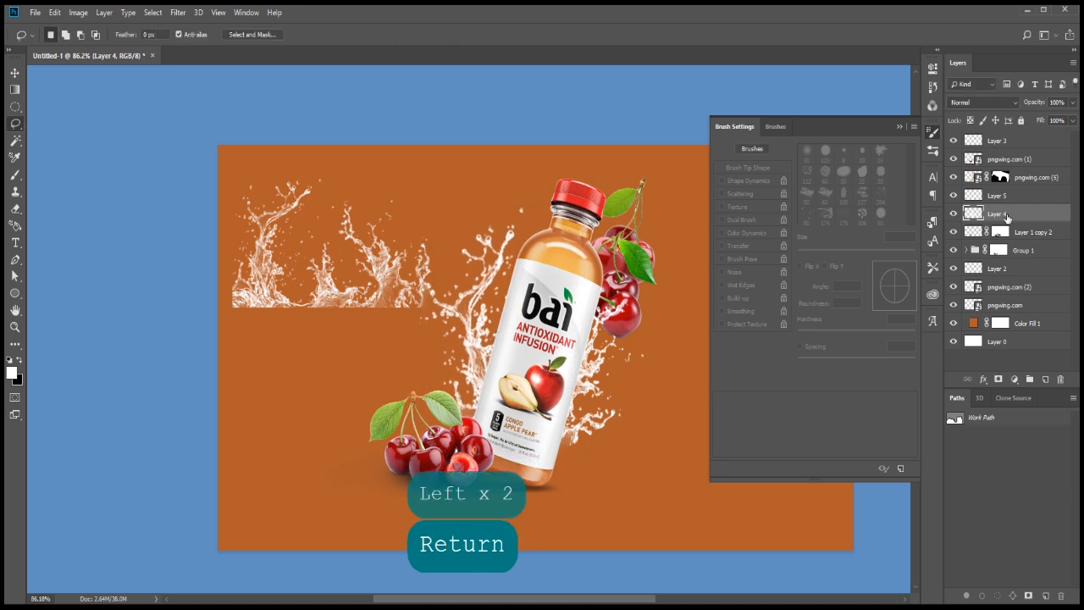
# Move the right splash on Layer 5 slightly outward from the bottle's right side
pyautogui.click(998, 196)
pyautogui.hotkey('ctrl', 't')
pyautogui.moveTo(603, 353)
pyautogui.mouseDown()
pyautogui.moveTo(608, 364)
pyautogui.moveTo(617, 346)
pyautogui.moveTo(621, 355)
pyautogui.mouseUp()
pyautogui.press('Left')
pyautogui.press('Return')
# Lasso the small middle column of the splash on Layer 3, copy it to a new layer and merge it with a duplicate
pyautogui.scroll(4, 376, 318)
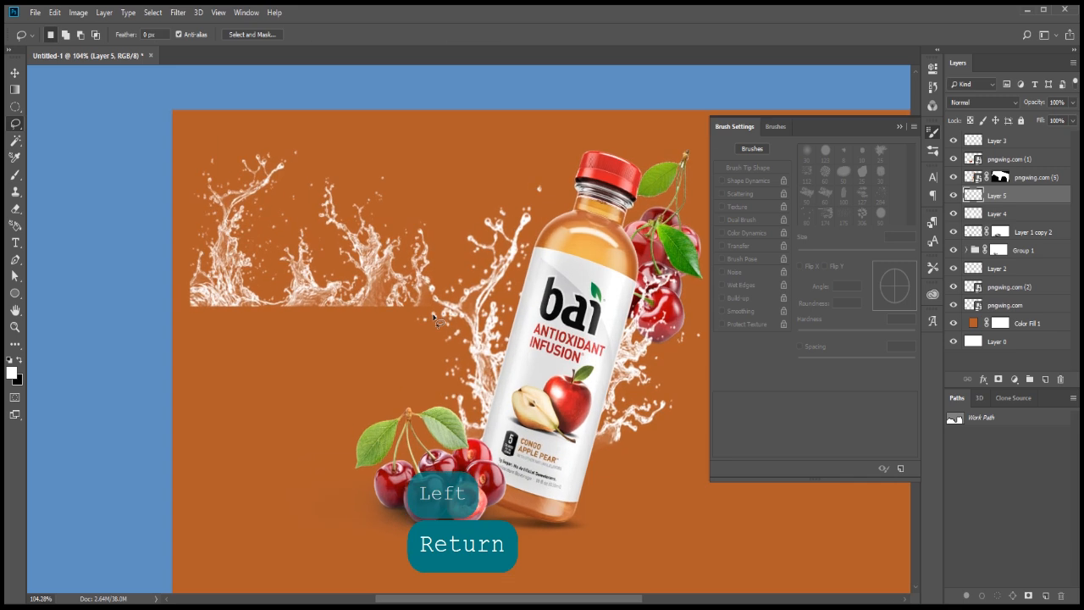
pyautogui.click(998, 139)
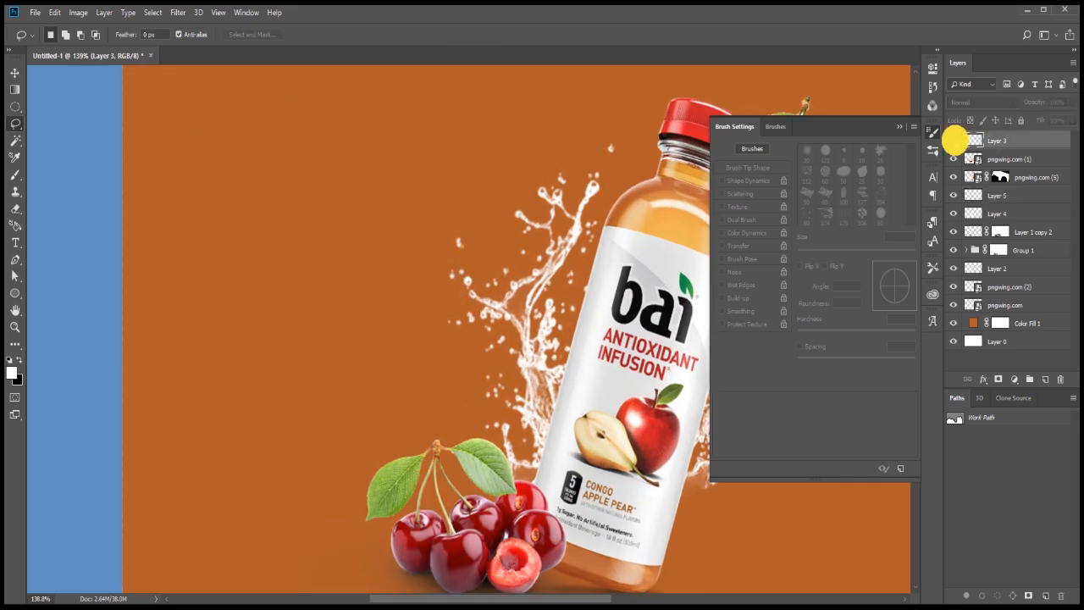
pyautogui.scroll(2, 391, 242)
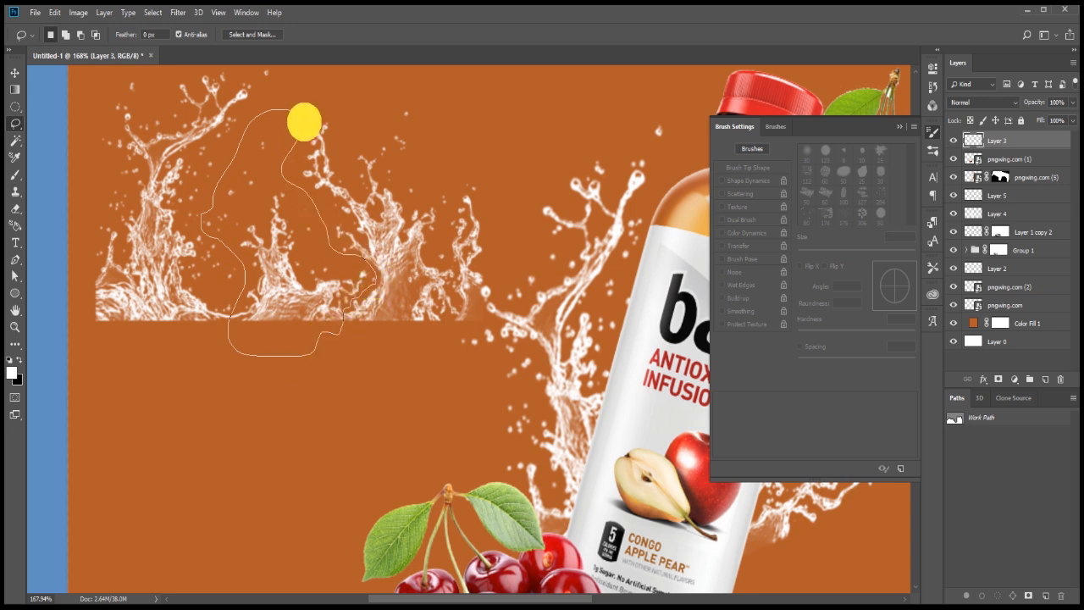
pyautogui.hotkey('ctrl', 'j')
pyautogui.hotkey('ctrl', 'j')
pyautogui.hotkey('ctrl', 'e')
pyautogui.hotkey('ctrl', 'e')
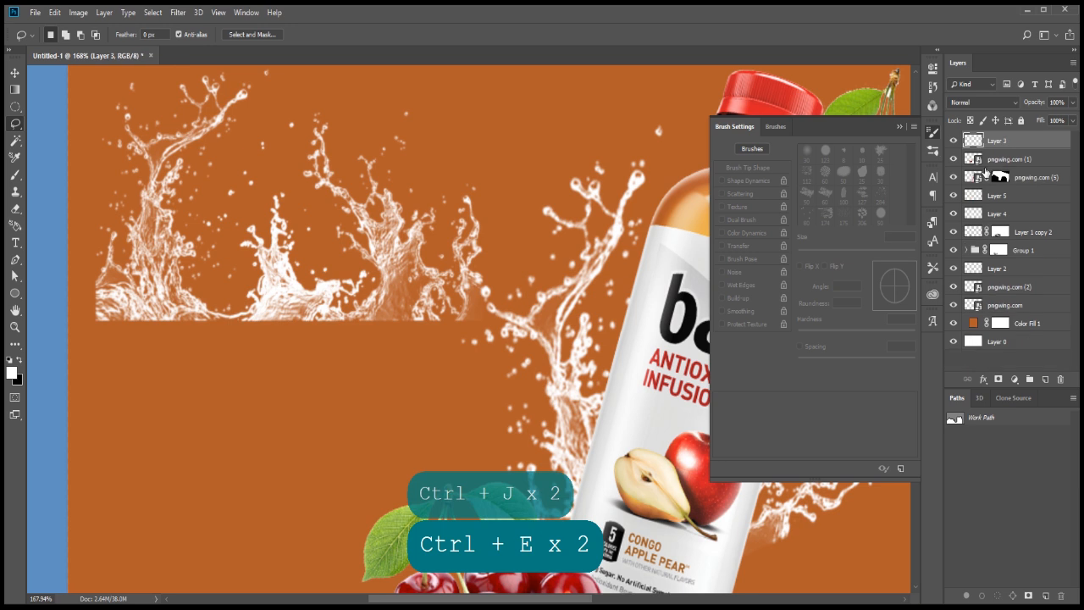
pyautogui.hotkey('ctrl', 't')
pyautogui.press('Return')
pyautogui.hotkey('ctrl', 'alt', 'z')
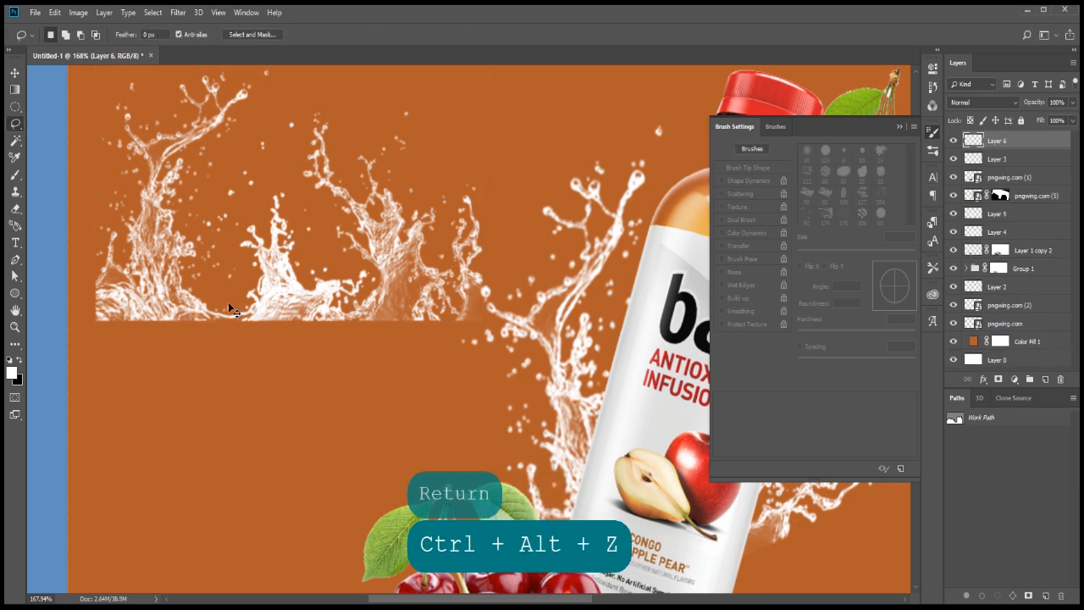
# Move the small splash piece onto the bottle's base and flip it horizontally
pyautogui.hotkey('ctrl', 't')
pyautogui.press('space')
pyautogui.moveTo(293, 293); pyautogui.dragTo(314, 303)
pyautogui.moveTo(321, 314)
pyautogui.mouseDown()
pyautogui.moveTo(462, 375)
pyautogui.moveTo(459, 359)
pyautogui.moveTo(482, 366)
pyautogui.mouseUp()
pyautogui.rightClick(460, 359)
pyautogui.click(491, 517)
pyautogui.press('Return')
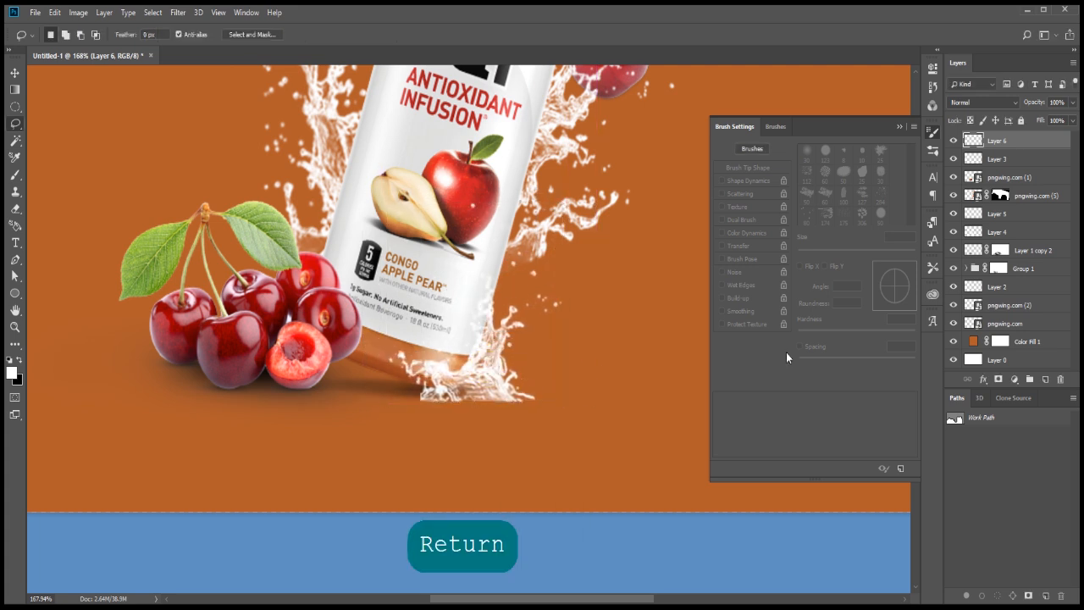
# Enlarge the base splash to about 111% and tilt it about 15° clockwise at the bottle's lower right corner
pyautogui.hotkey('ctrl', 't')
pyautogui.moveTo(646, 217); pyautogui.dragTo(471, 338)
pyautogui.press('Up')
pyautogui.press('Right')
pyautogui.press('Down')
pyautogui.moveTo(466, 384); pyautogui.dragTo(461, 378)
pyautogui.scroll(3, 483, 392)
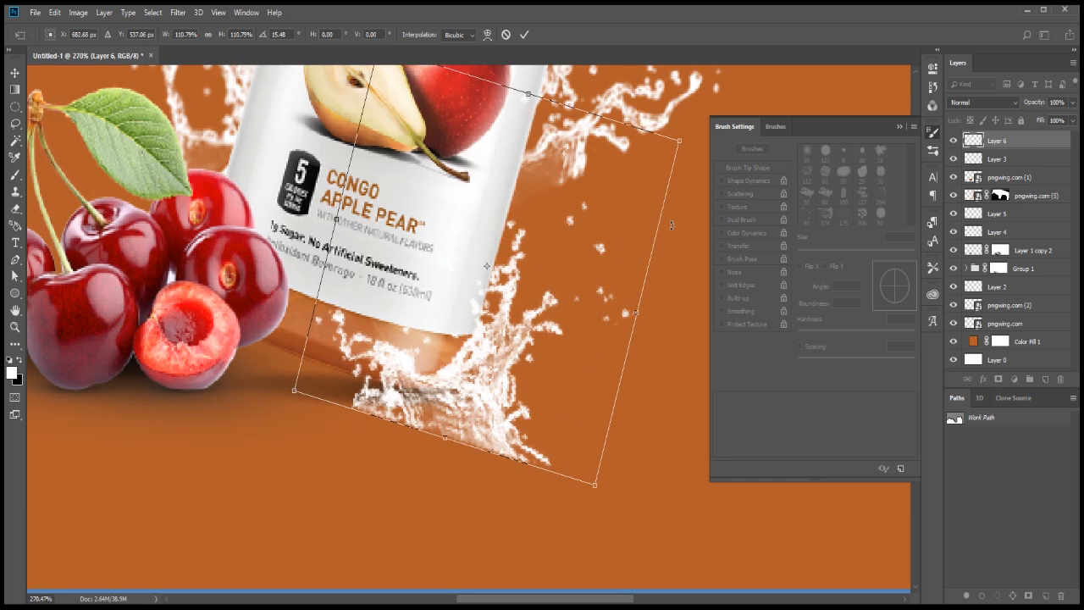
# Increase the base splash's tilt to 18° and nudge it up against the bottle's bottom edge
pyautogui.moveTo(698, 142); pyautogui.dragTo(705, 154)
pyautogui.moveTo(466, 270)
pyautogui.mouseDown()
pyautogui.moveTo(483, 286)
pyautogui.moveTo(474, 281)
pyautogui.mouseUp()
pyautogui.press('Up')
pyautogui.press('Up')
pyautogui.press('Up')
pyautogui.press('Up')
pyautogui.press('Up')
pyautogui.press('Left')
pyautogui.press('Up')
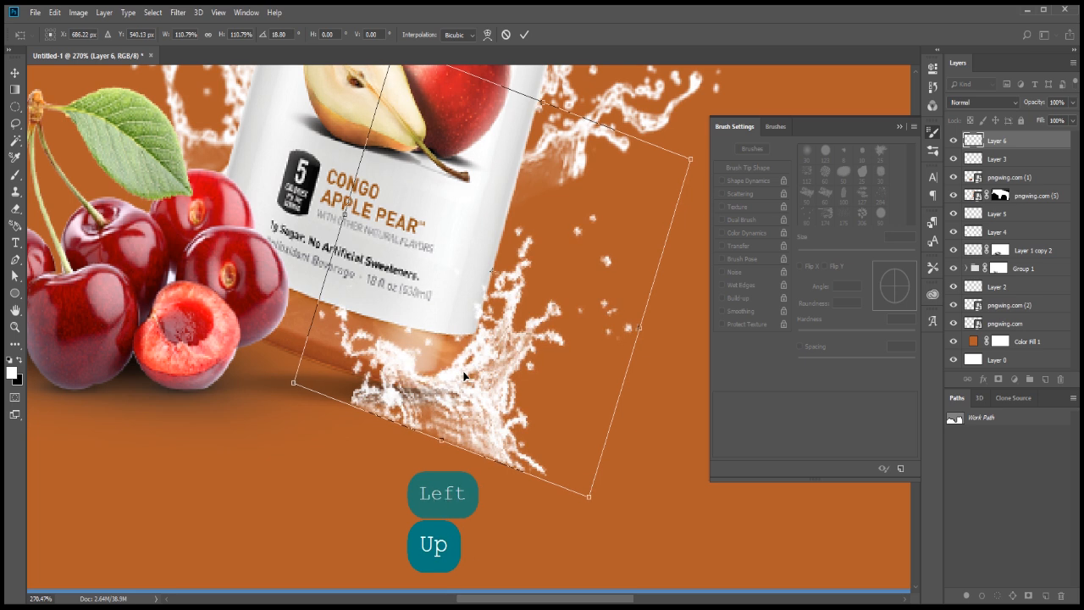
pyautogui.press('Right')
pyautogui.press('Left')
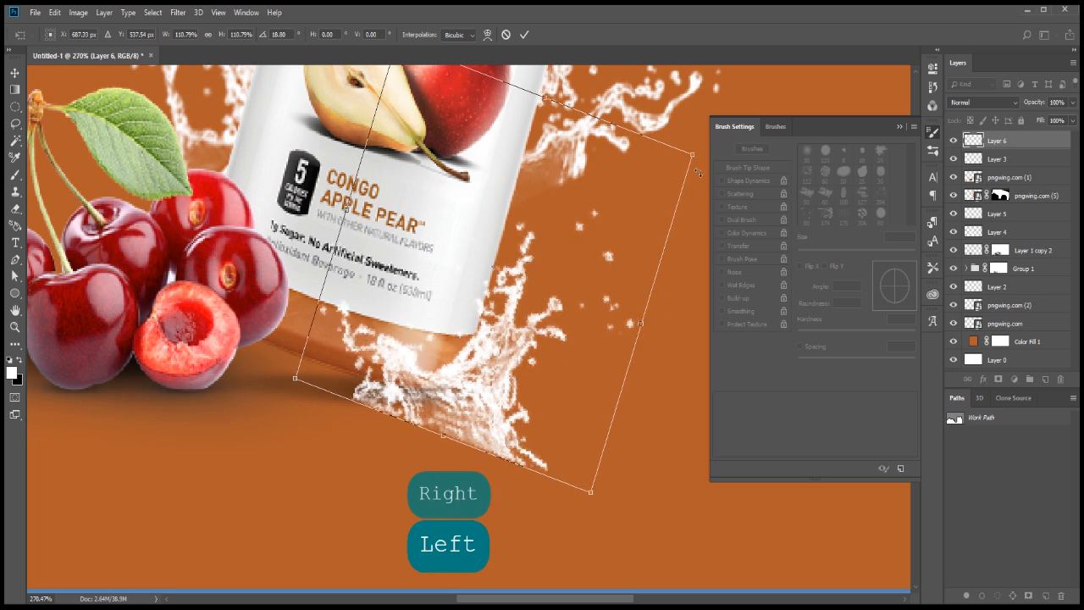
# Nudge the tilted base splash left over the bottle's bottom corner and apply the transform
pyautogui.press('space')
pyautogui.moveTo(697, 173); pyautogui.dragTo(528, 256)
pyautogui.press('Left')
pyautogui.press('Left')
pyautogui.press('Left')
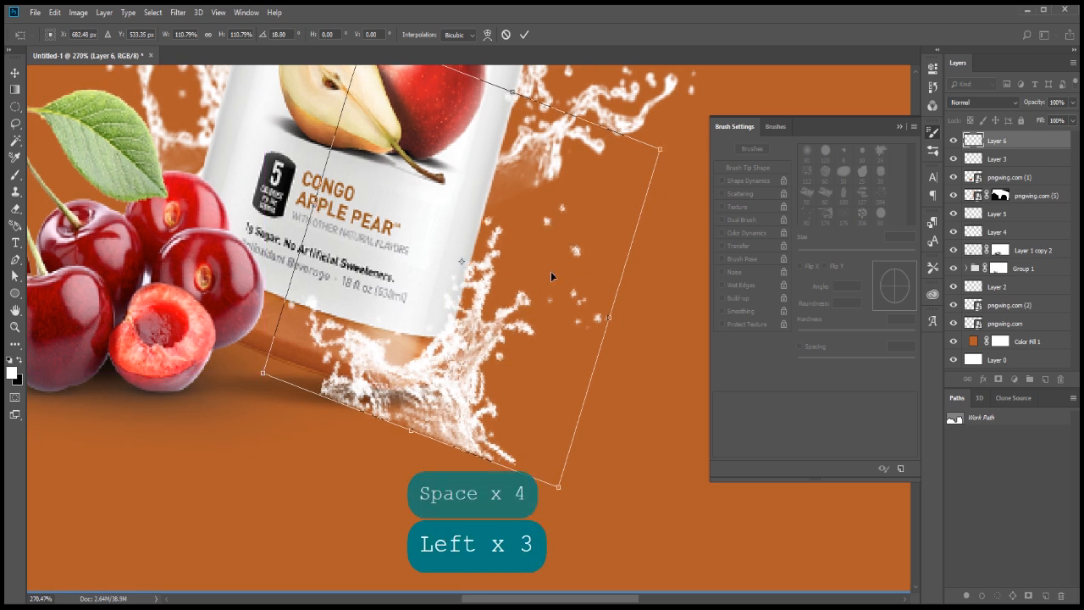
pyautogui.press('Left')
pyautogui.press('Right')
pyautogui.press('Return')
# Shrink the base splash to about 69%, tilt it about 7° counterclockwise and fit it to the bottle's bottom right corner
pyautogui.scroll(-5, 508, 339)
pyautogui.hotkey('ctrl', 't')
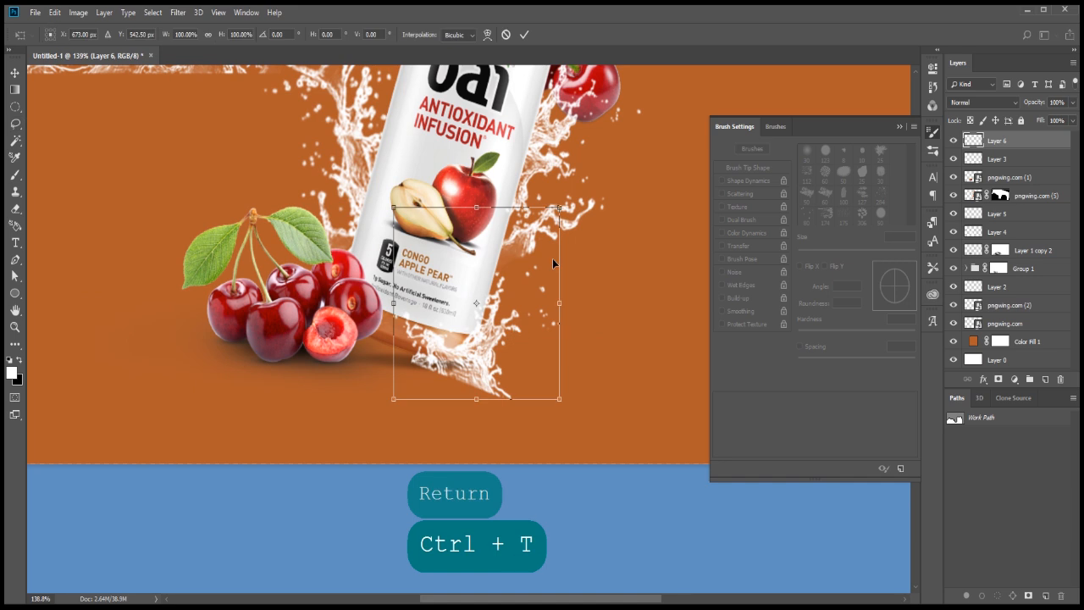
pyautogui.moveTo(559, 207); pyautogui.dragTo(541, 250)
pyautogui.scroll(4, 489, 310)
pyautogui.moveTo(467, 369); pyautogui.dragTo(454, 387)
pyautogui.scroll(2, 492, 406)
pyautogui.moveTo(601, 385); pyautogui.dragTo(610, 365)
pyautogui.moveTo(512, 389)
pyautogui.mouseDown()
pyautogui.moveTo(515, 359)
pyautogui.moveTo(506, 375)
pyautogui.mouseUp()
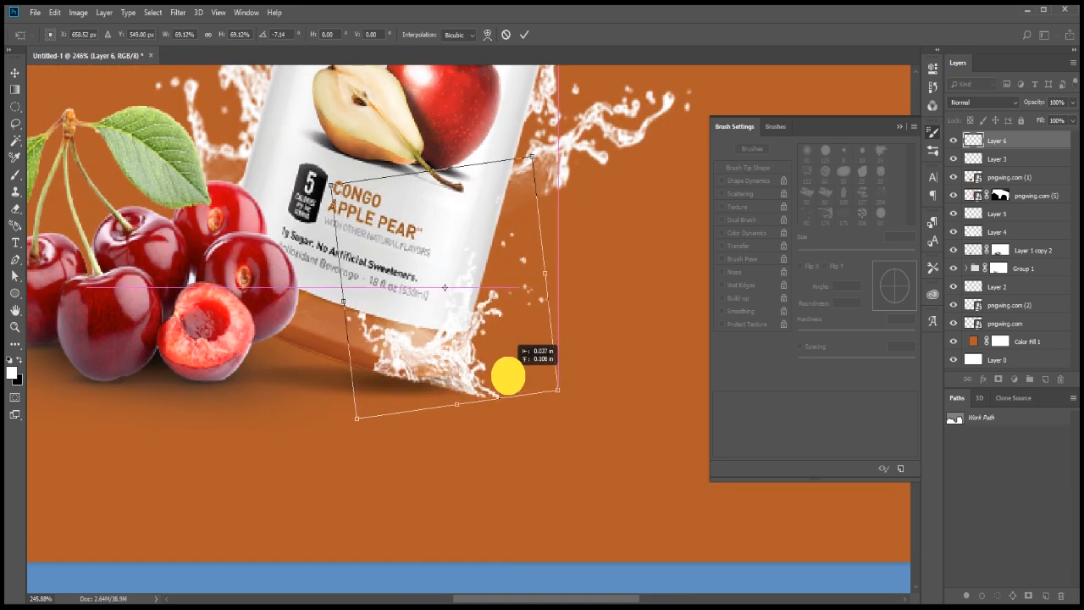
pyautogui.press('Left')
pyautogui.press('Left')
pyautogui.press('Return')
pyautogui.press('Up')
# Add a mask to the base splash layer and partly fade the splash with a soft 40 px brush at 20% opacity
pyautogui.scroll(1, 496, 375)
pyautogui.scroll(2, 495, 375)
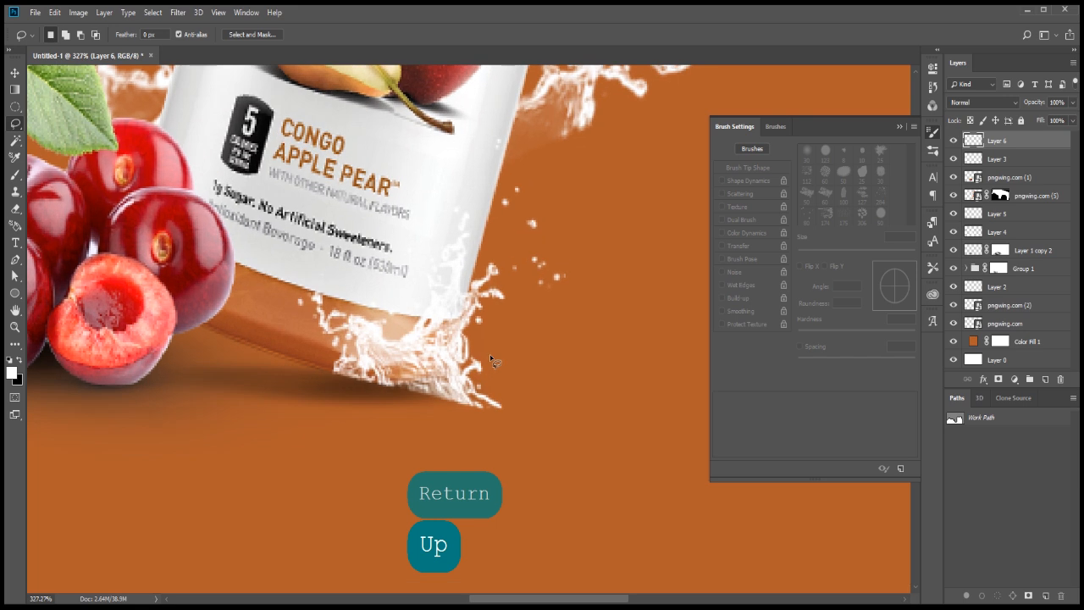
pyautogui.click(998, 378)
pyautogui.press('b')
pyautogui.press(']')
pyautogui.press(']')
pyautogui.press('2')
pyautogui.moveTo(421, 251)
pyautogui.mouseDown()
pyautogui.moveTo(422, 312)
pyautogui.moveTo(374, 344)
pyautogui.moveTo(344, 322)
pyautogui.moveTo(355, 277)
pyautogui.moveTo(373, 311)
pyautogui.moveTo(439, 284)
pyautogui.moveTo(459, 164)
pyautogui.moveTo(434, 274)
pyautogui.moveTo(371, 328)
pyautogui.moveTo(430, 354)
pyautogui.moveTo(381, 441)
pyautogui.mouseUp()
# Set the mask brush to a hard round 14 px tip with 100% hardness and 100% opacity
pyautogui.scroll(1, 497, 398)
pyautogui.scroll(1, 497, 398)
pyautogui.rightClick(588, 413)
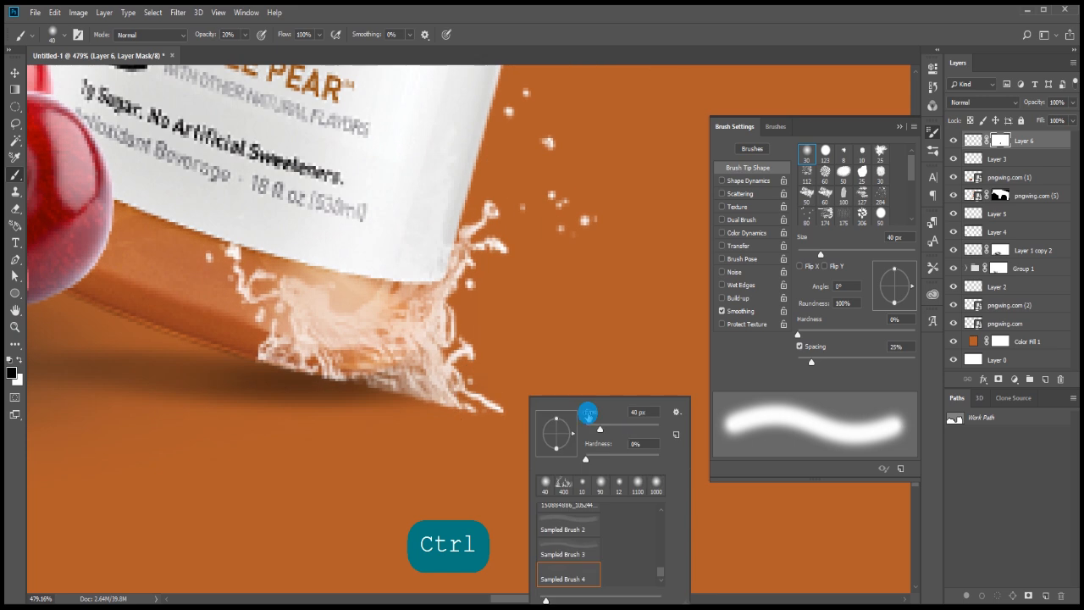
pyautogui.moveTo(627, 458); pyautogui.dragTo(663, 458)
pyautogui.click(606, 426)
pyautogui.click(245, 35)
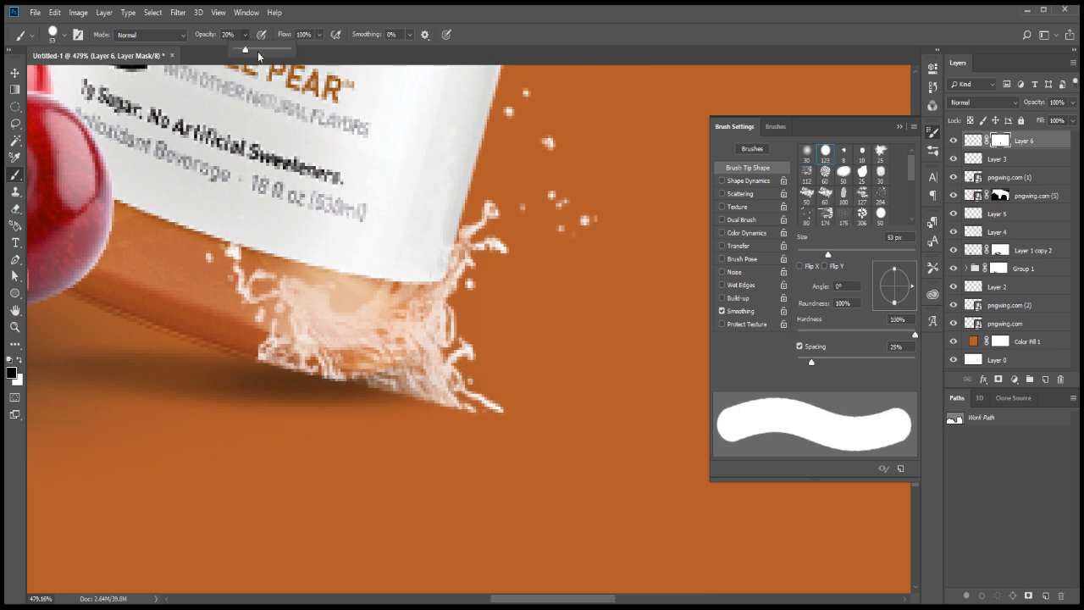
pyautogui.rightClick(450, 496)
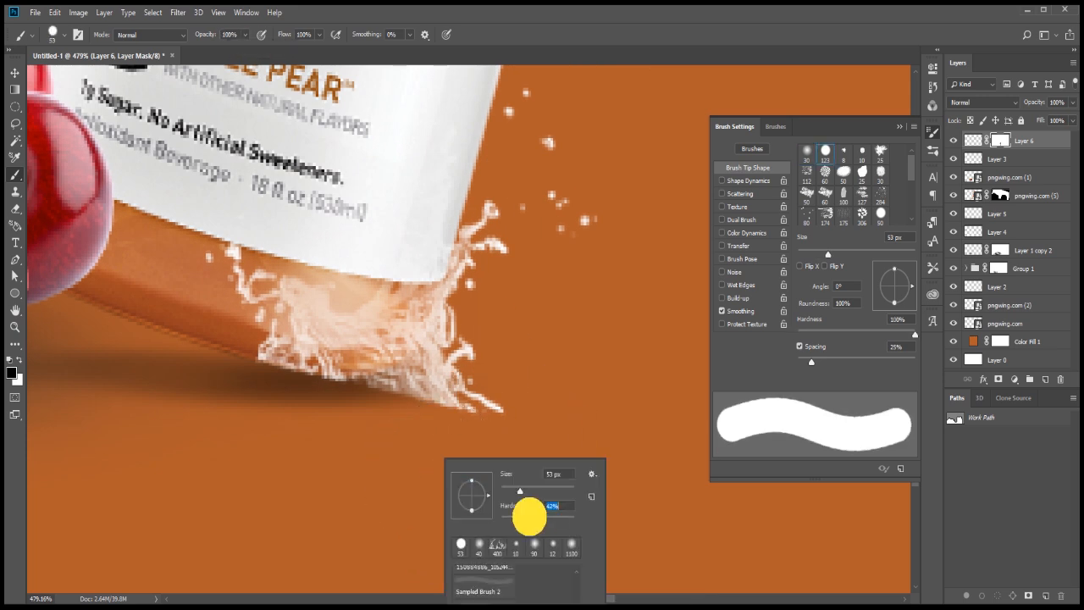
pyautogui.write('14')
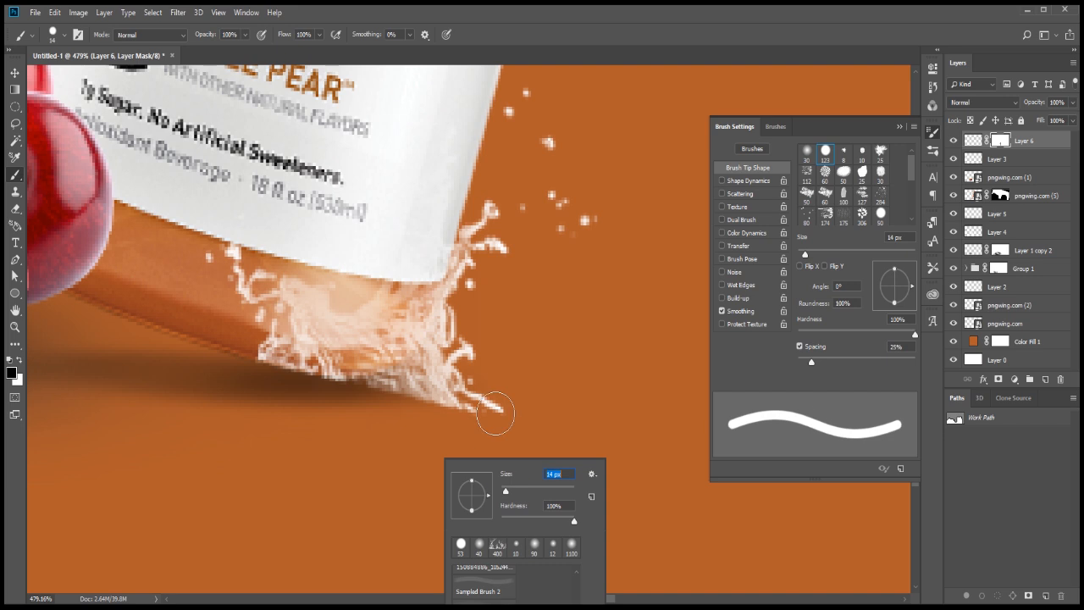
# Mask out the base splash's ragged lower edge along the bottle's bottom and undo the last stroke
pyautogui.click(394, 411)
pyautogui.moveTo(382, 411)
pyautogui.mouseDown()
pyautogui.moveTo(227, 367)
pyautogui.moveTo(445, 422)
pyautogui.mouseUp()
pyautogui.hotkey('ctrl', 'z')
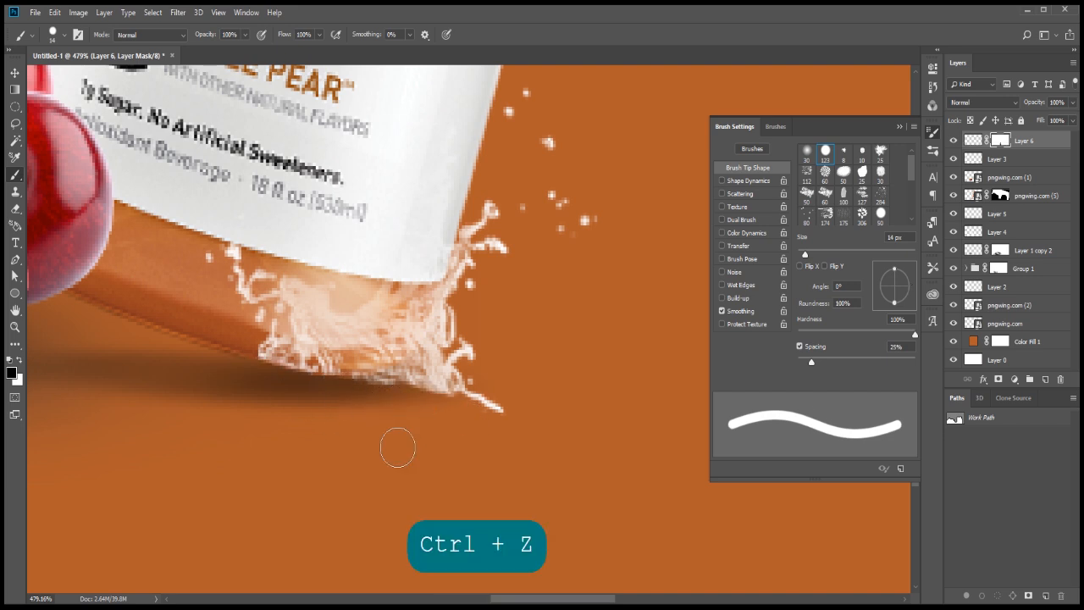
# Set the mask brush to 42% opacity and 0% hardness
pyautogui.scroll(-2, 398, 445)
pyautogui.moveTo(222, 48); pyautogui.dragTo(217, 49)
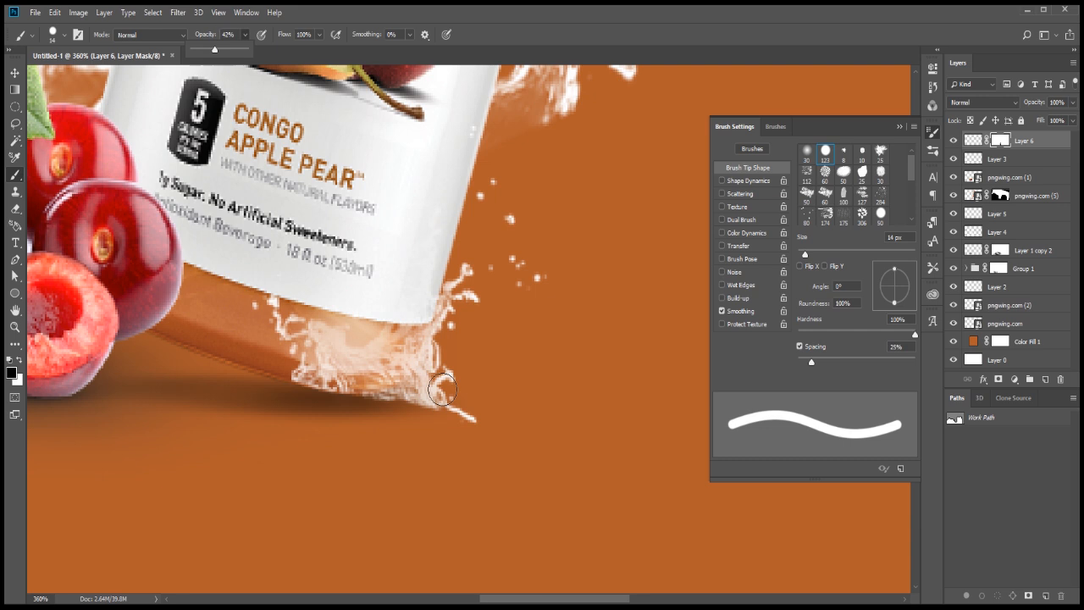
pyautogui.rightClick(427, 417)
pyautogui.moveTo(469, 480); pyautogui.dragTo(467, 479)
pyautogui.press('Return')
# Fade the splash's stray tail beside the bottle's base on the mask, compare before and after, and switch the painting colour to white
pyautogui.moveTo(461, 420)
pyautogui.mouseDown()
pyautogui.moveTo(437, 417)
pyautogui.moveTo(416, 382)
pyautogui.mouseUp()
pyautogui.hotkey('ctrl', 'z')
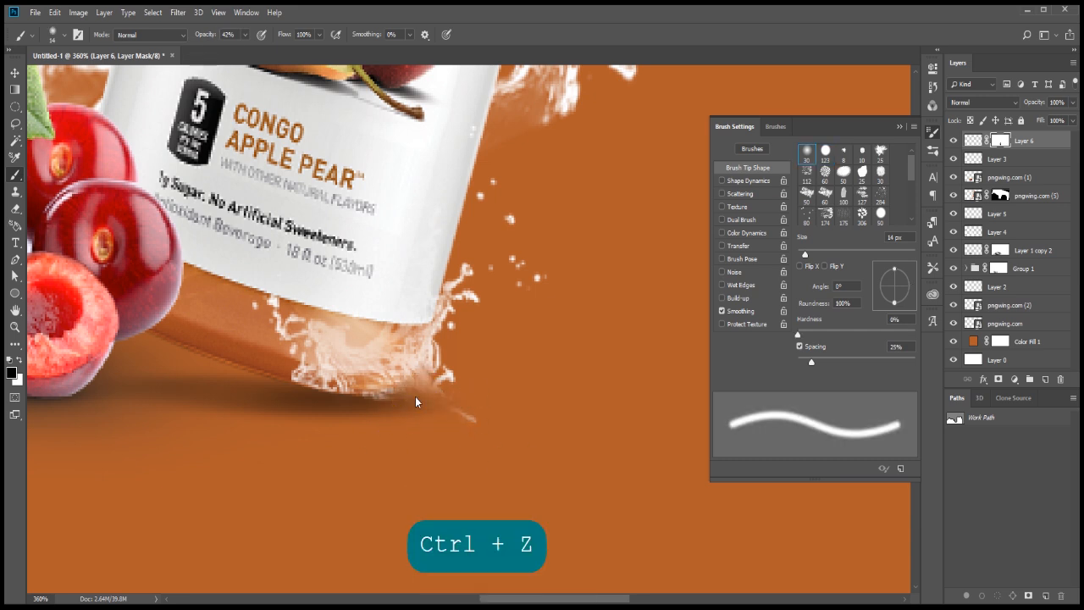
pyautogui.scroll(-2, 424, 385)
pyautogui.hotkey('ctrl', 'z')
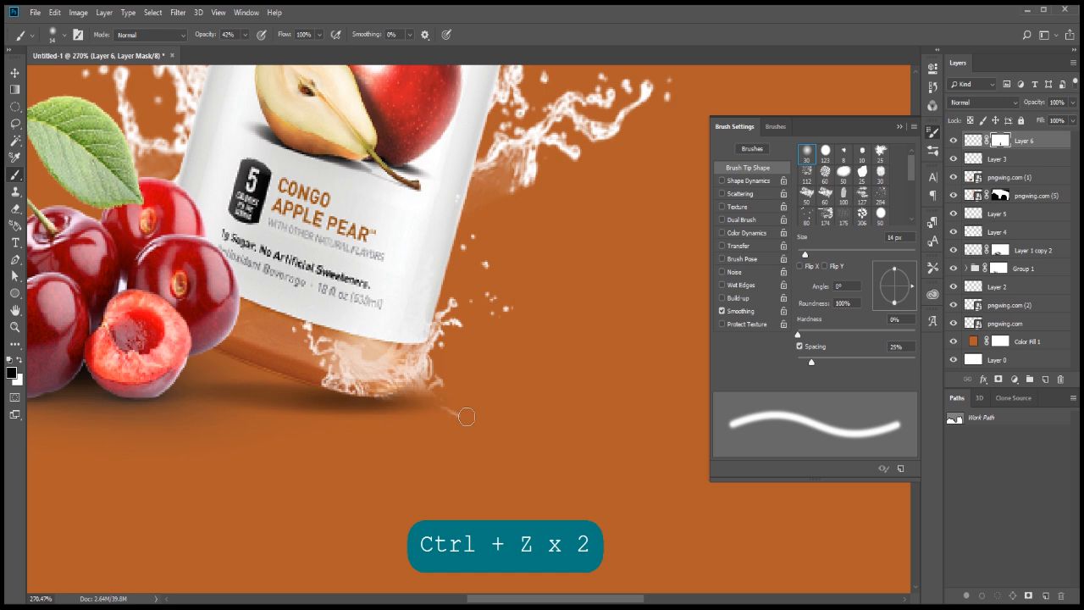
pyautogui.scroll(-2, 421, 413)
pyautogui.scroll(1, 416, 393)
pyautogui.press('x')
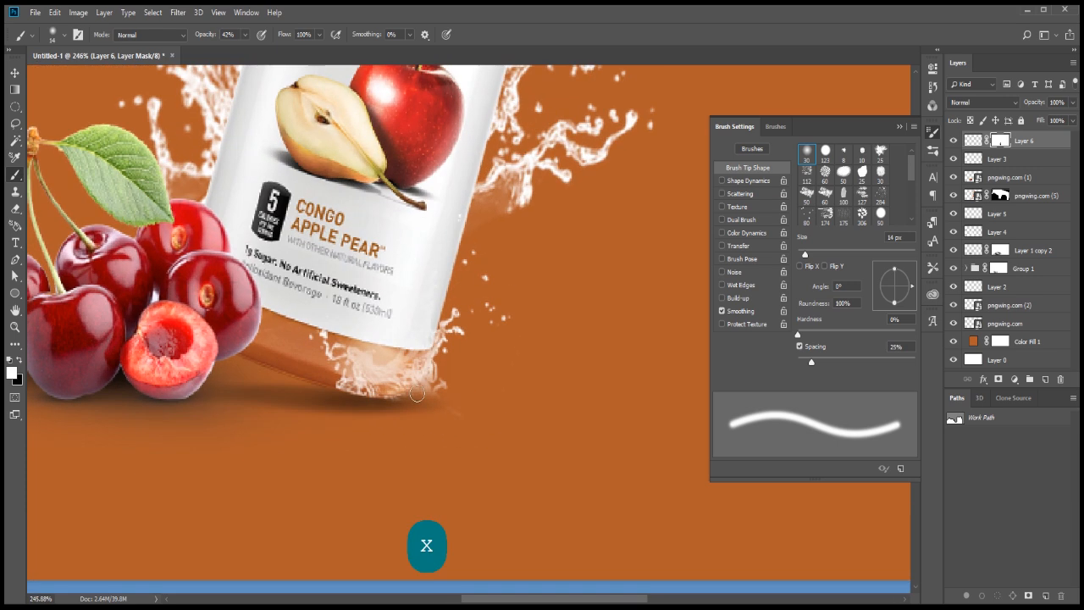
# Undo the last mask strokes on the base splash and retry fading its tail beside the bottle's base
pyautogui.hotkey('ctrl', 'z')
pyautogui.click(500, 409)
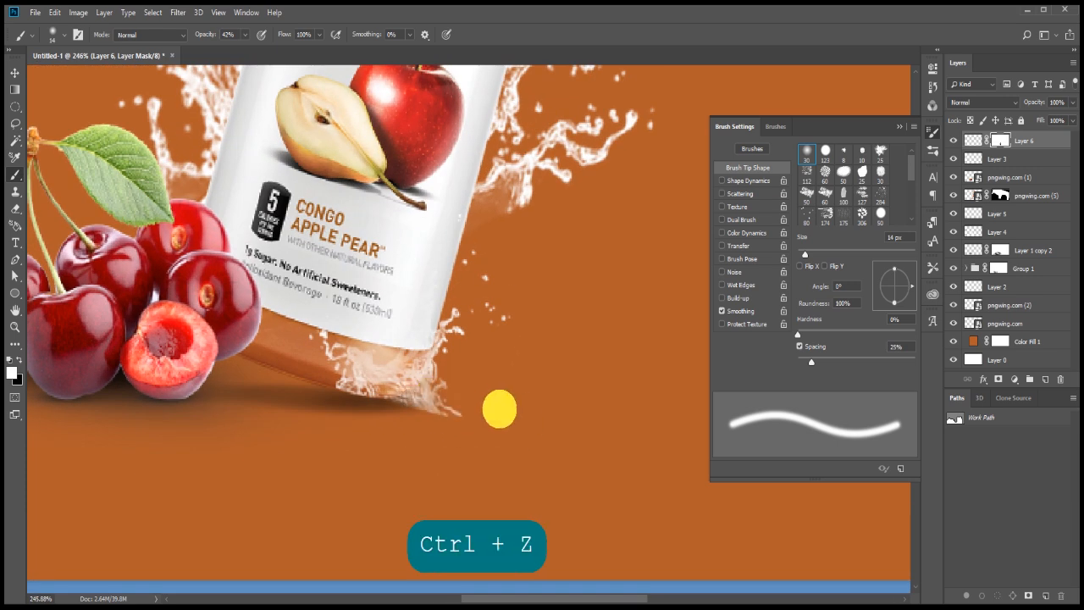
pyautogui.hotkey('ctrl', 'z')
pyautogui.click(311, 394)
pyautogui.scroll(1, 333, 390)
pyautogui.press('x')
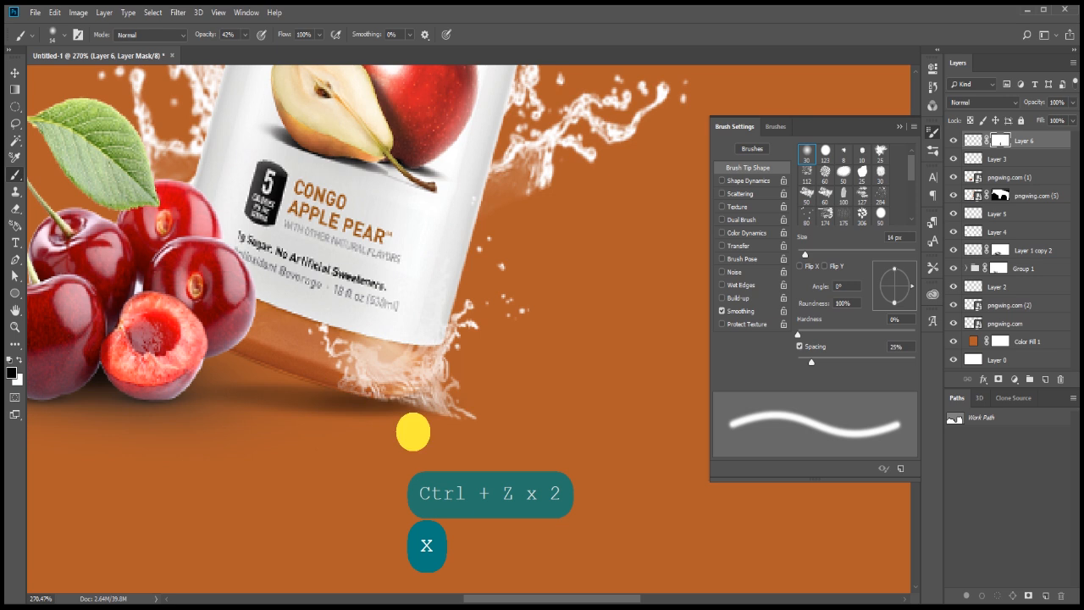
pyautogui.hotkey('ctrl', 'z')
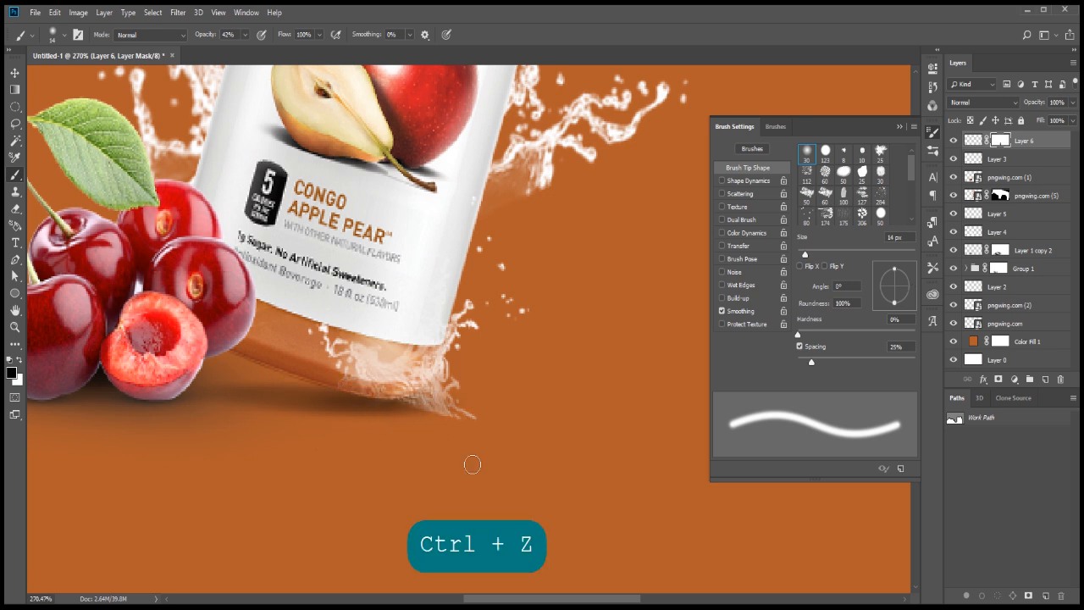
pyautogui.scroll(-2, 413, 432)
pyautogui.hotkey('ctrl', 'alt', 'z')
pyautogui.scroll(-4, 389, 372)
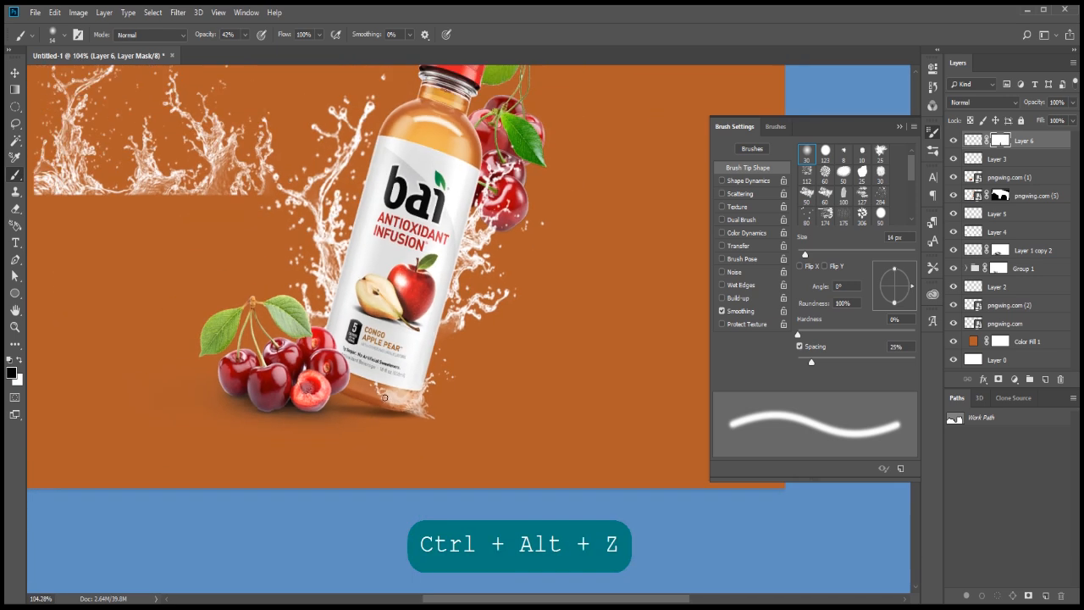
# Paint white on the base splash's mask along the bottle's bottom edge, undoing the first stroke
pyautogui.scroll(4, 423, 375)
pyautogui.press('x')
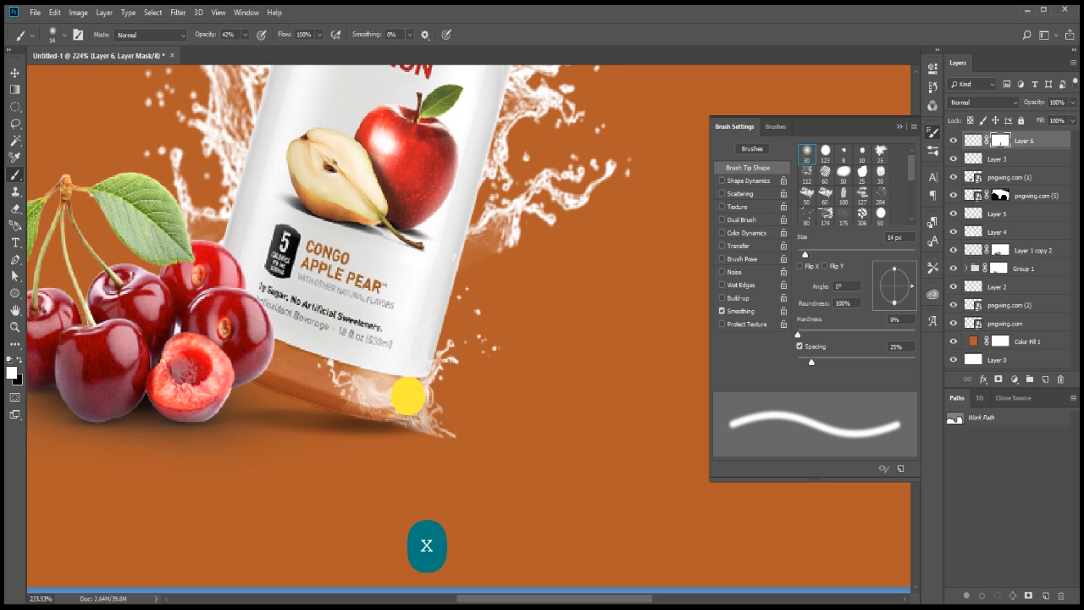
pyautogui.hotkey('ctrl', 'z')
pyautogui.scroll(-2, 312, 409)
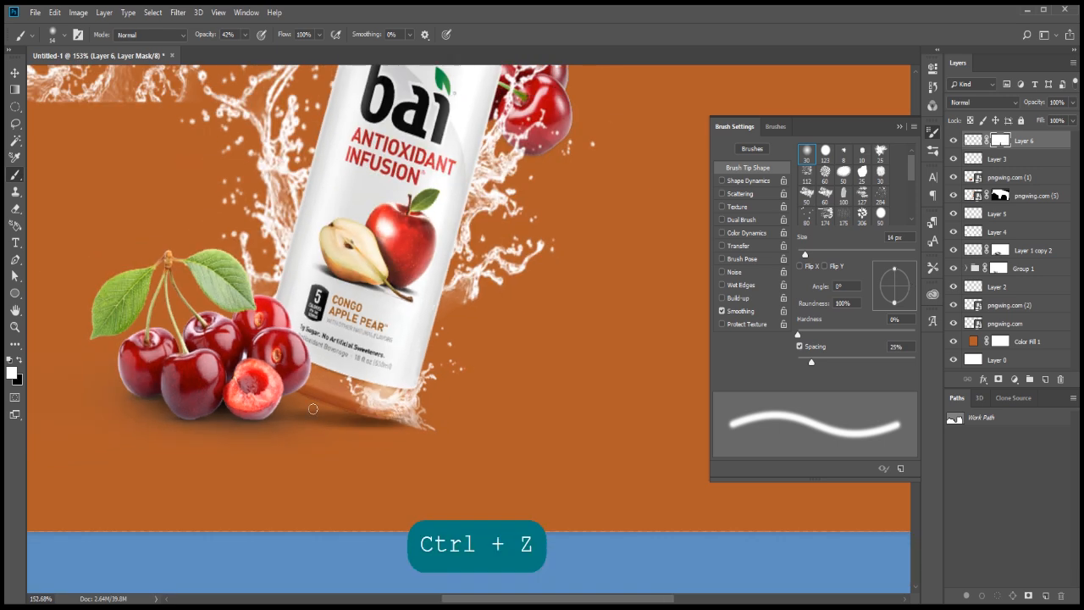
pyautogui.moveTo(430, 426); pyautogui.dragTo(367, 410)
pyautogui.scroll(-3, 300, 402)
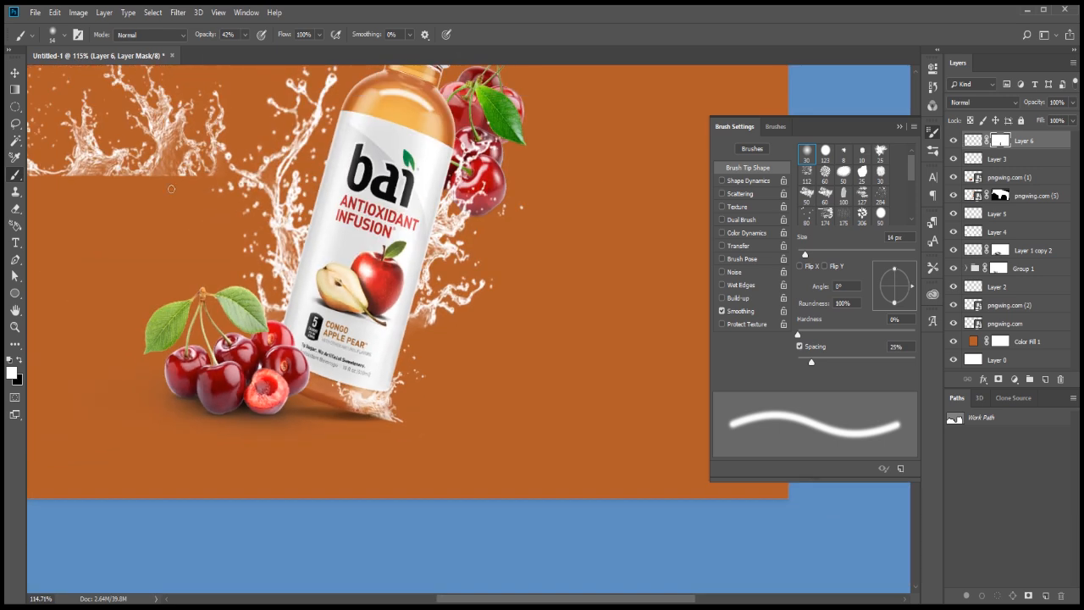
# Lasso the right-hand strand of the spare splash on Layer 3 and copy it to a new layer
pyautogui.press('space')
pyautogui.moveTo(215, 279); pyautogui.dragTo(278, 385)
pyautogui.scroll(4, 296, 329)
pyautogui.scroll(2, 295, 329)
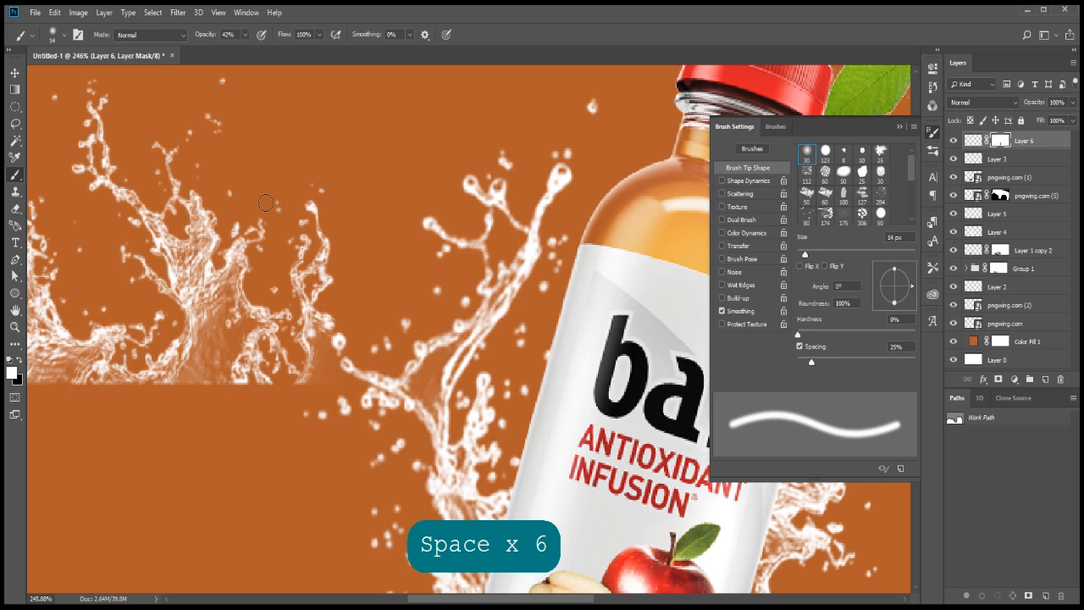
pyautogui.press('l')
pyautogui.moveTo(290, 304); pyautogui.dragTo(288, 342)
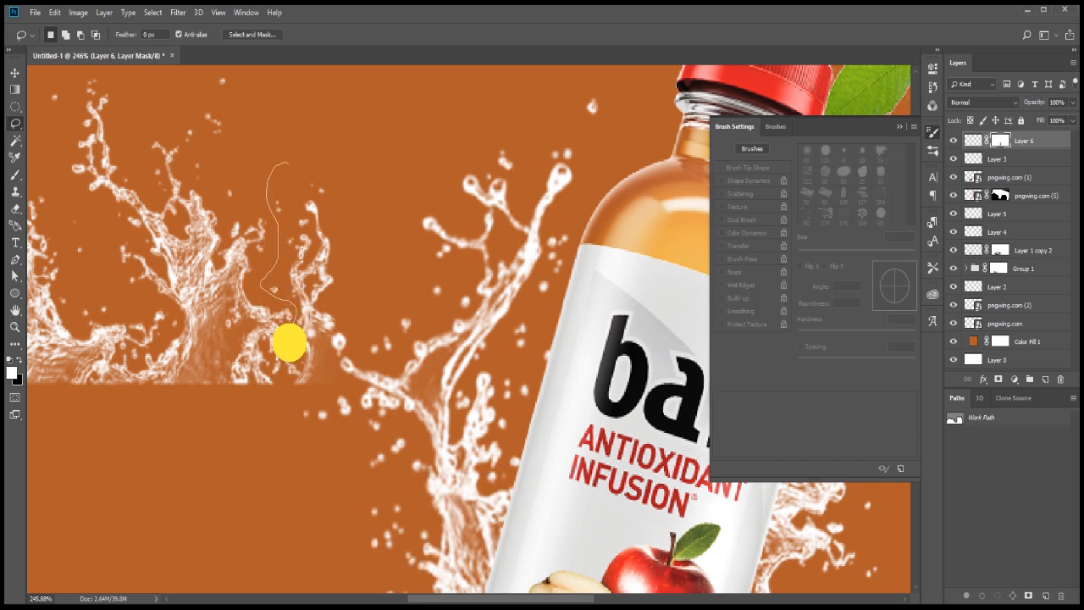
pyautogui.hotkey('ctrl', 'j')
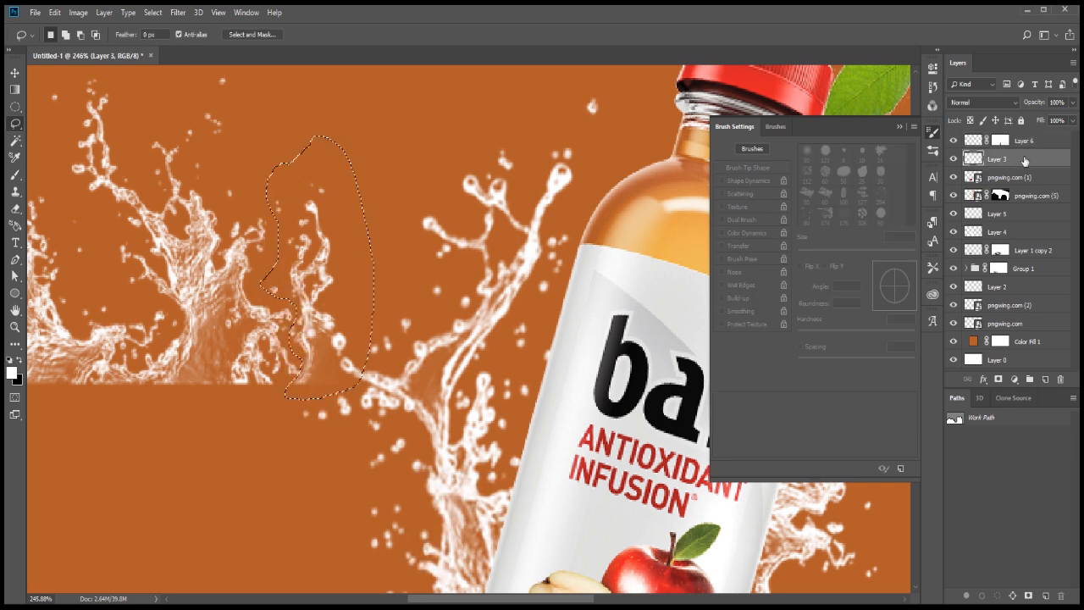
# Scale the copied splash strand to 138.68%, place it over the lower cherries and flip it horizontally
pyautogui.hotkey('ctrl', 't')
pyautogui.moveTo(333, 455)
pyautogui.mouseDown()
pyautogui.moveTo(310, 197)
pyautogui.moveTo(322, 463)
pyautogui.mouseUp()
pyautogui.moveTo(423, 415); pyautogui.dragTo(426, 292)
pyautogui.scroll(3, 426, 292)
pyautogui.scroll(-6, 415, 309)
pyautogui.moveTo(349, 317); pyautogui.dragTo(297, 361)
pyautogui.moveTo(412, 343)
pyautogui.mouseDown()
pyautogui.moveTo(327, 326)
pyautogui.moveTo(286, 351)
pyautogui.mouseUp()
pyautogui.moveTo(332, 408)
pyautogui.mouseDown()
pyautogui.moveTo(387, 435)
pyautogui.moveTo(364, 422)
pyautogui.mouseUp()
pyautogui.rightClick(286, 372)
pyautogui.click(330, 535)
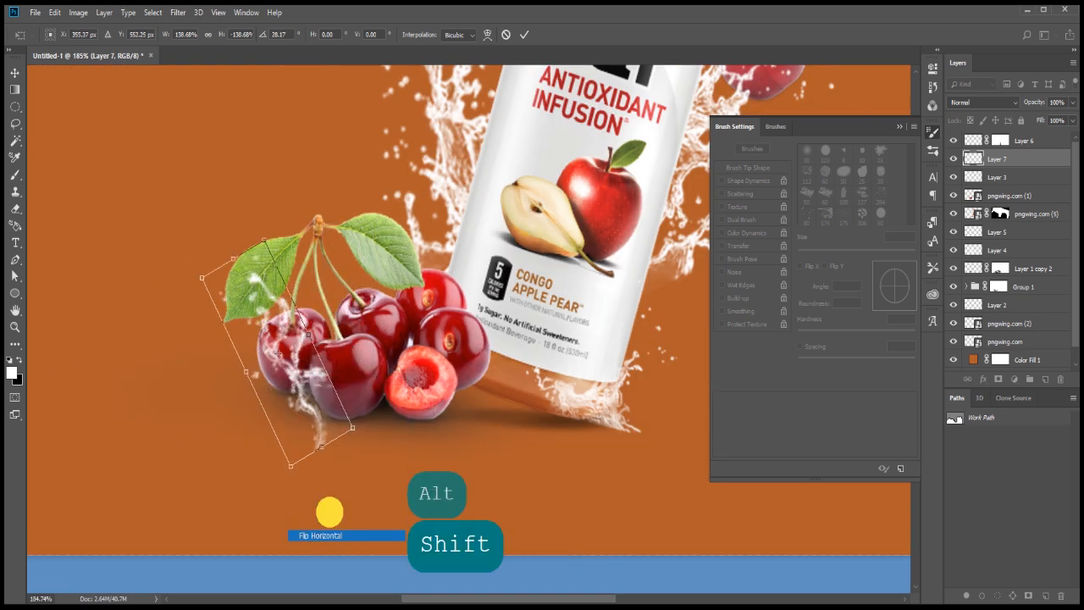
# Rotate the strand to -45.63°, fit it against the cherries' outer left side and apply the transform
pyautogui.moveTo(373, 326); pyautogui.dragTo(292, 275)
pyautogui.moveTo(273, 375); pyautogui.dragTo(261, 368)
pyautogui.moveTo(379, 395); pyautogui.dragTo(381, 373)
pyautogui.moveTo(299, 388); pyautogui.dragTo(312, 391)
pyautogui.moveTo(414, 391); pyautogui.dragTo(413, 382)
pyautogui.moveTo(301, 371); pyautogui.dragTo(301, 361)
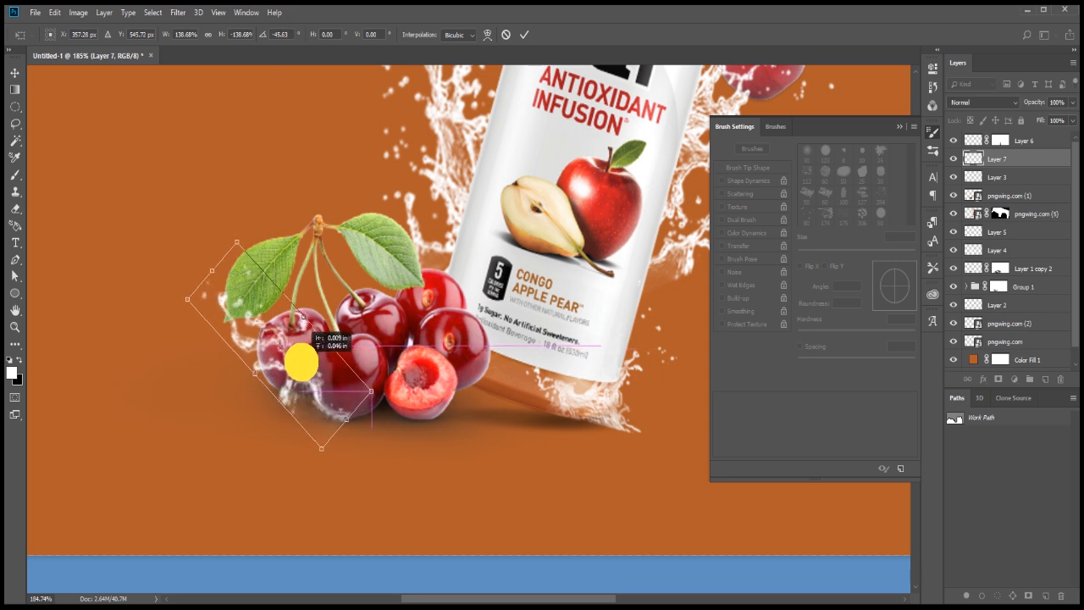
pyautogui.press('Left')
pyautogui.press('Left')
pyautogui.press('Left')
pyautogui.press('Left')
pyautogui.press('Left')
pyautogui.press('Left')
pyautogui.press('Left')
pyautogui.press('Return')
# Mask the cherry splash with a 70% opacity brush where it overlaps the front cherries, and hide Layer 3
pyautogui.scroll(5, 339, 428)
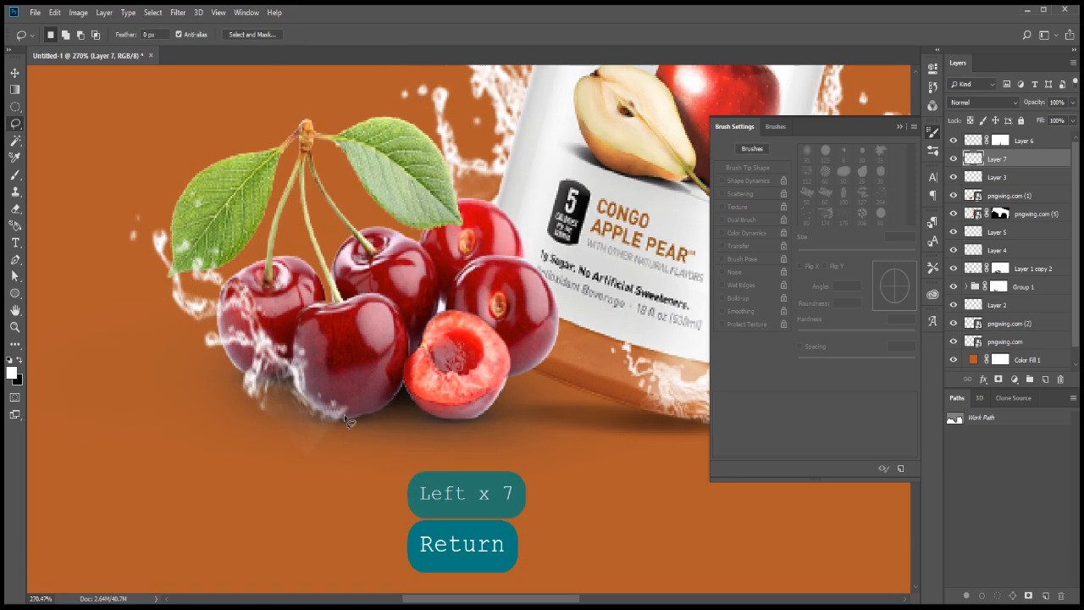
pyautogui.click(998, 379)
pyautogui.press('b')
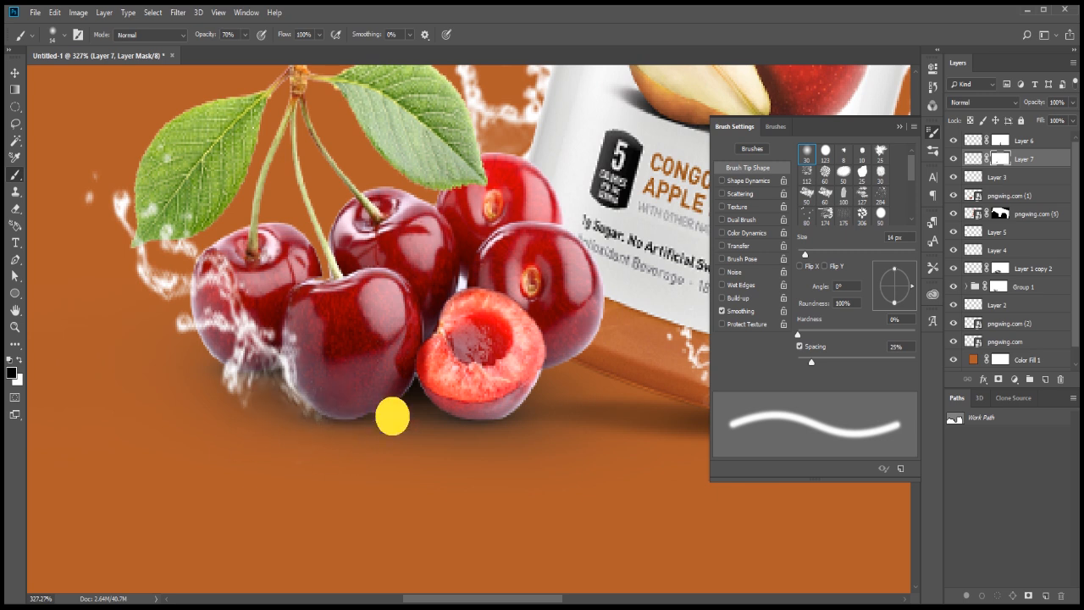
pyautogui.hotkey('ctrl', '-')
pyautogui.hotkey('ctrl', '-')
pyautogui.hotkey('ctrl', '-')
pyautogui.hotkey('ctrl', '-')
pyautogui.hotkey('ctrl', '-')
pyautogui.click(954, 177)
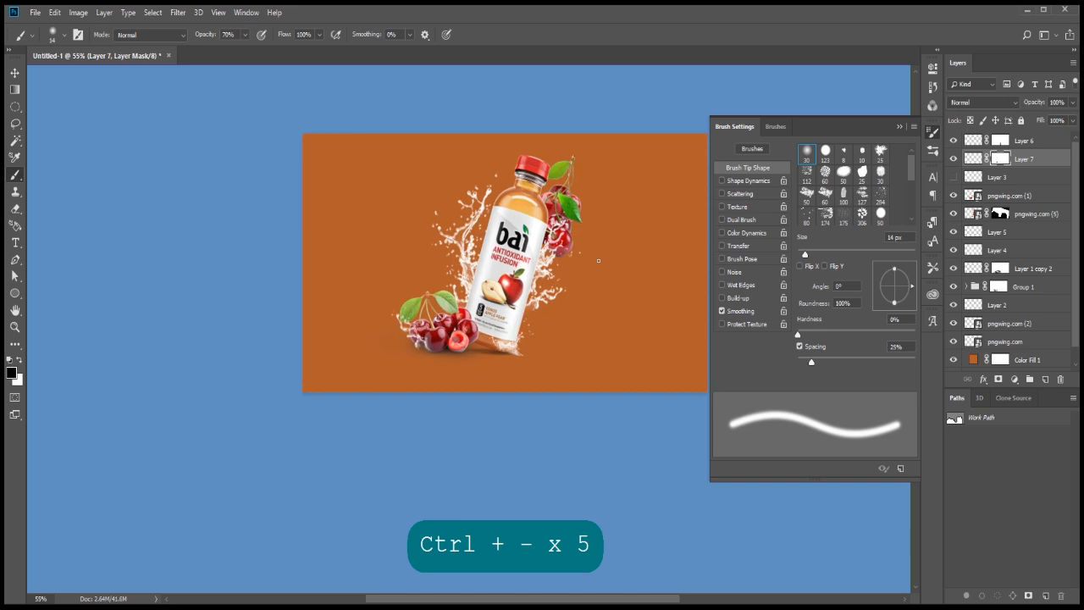
# Select the base splash's mask on Layer 6 and enlarge the brush to 30 px
pyautogui.scroll(6, 552, 301)
pyautogui.scroll(2, 472, 338)
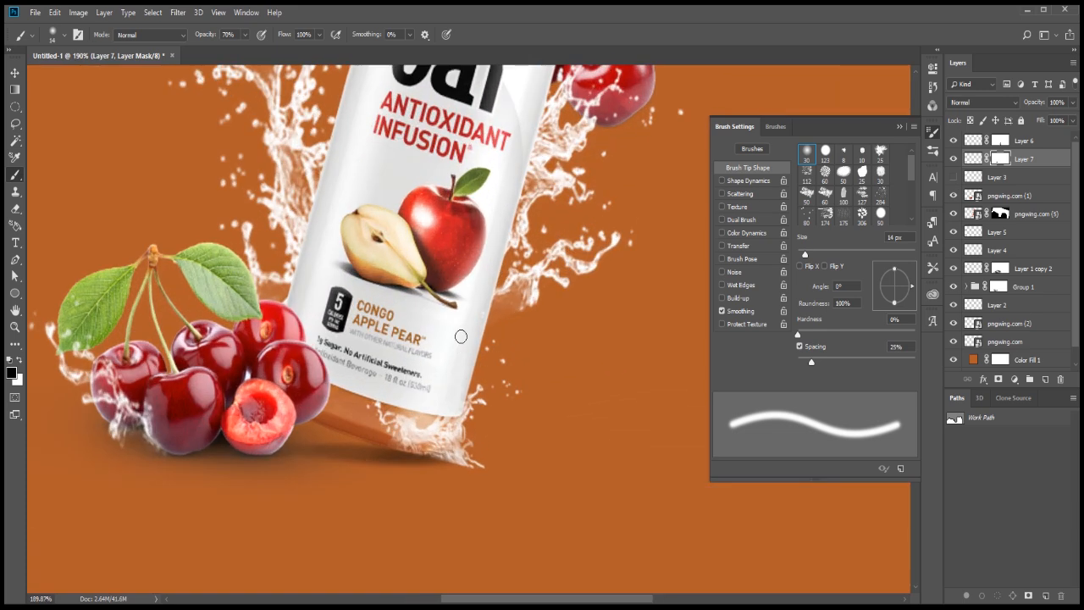
pyautogui.press('v')
pyautogui.click(1050, 140)
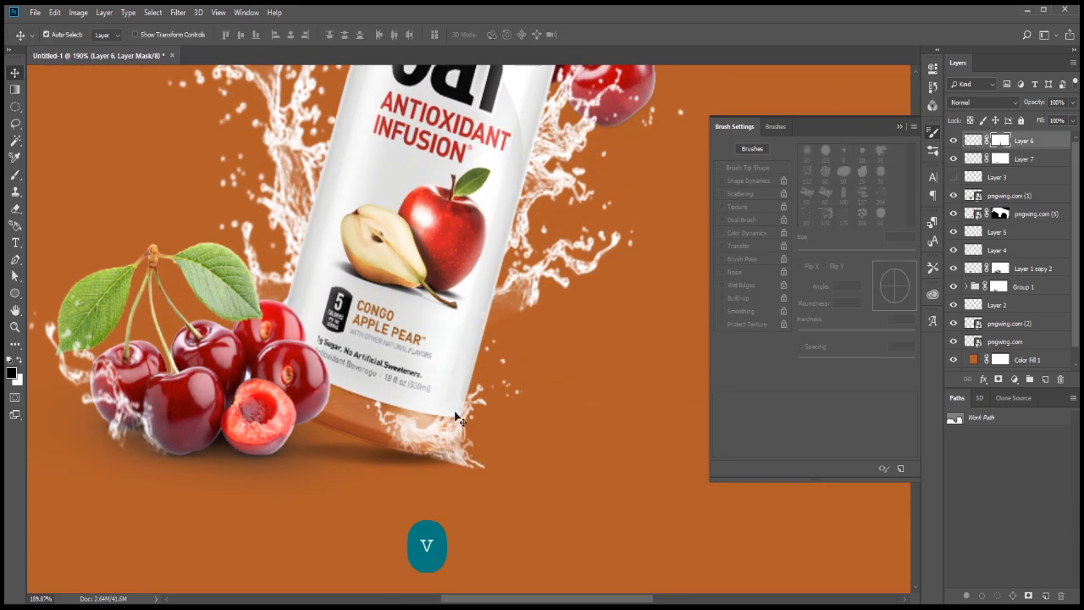
pyautogui.press('b')
pyautogui.press(']')
pyautogui.press(']')
pyautogui.press(']')
pyautogui.press(']')
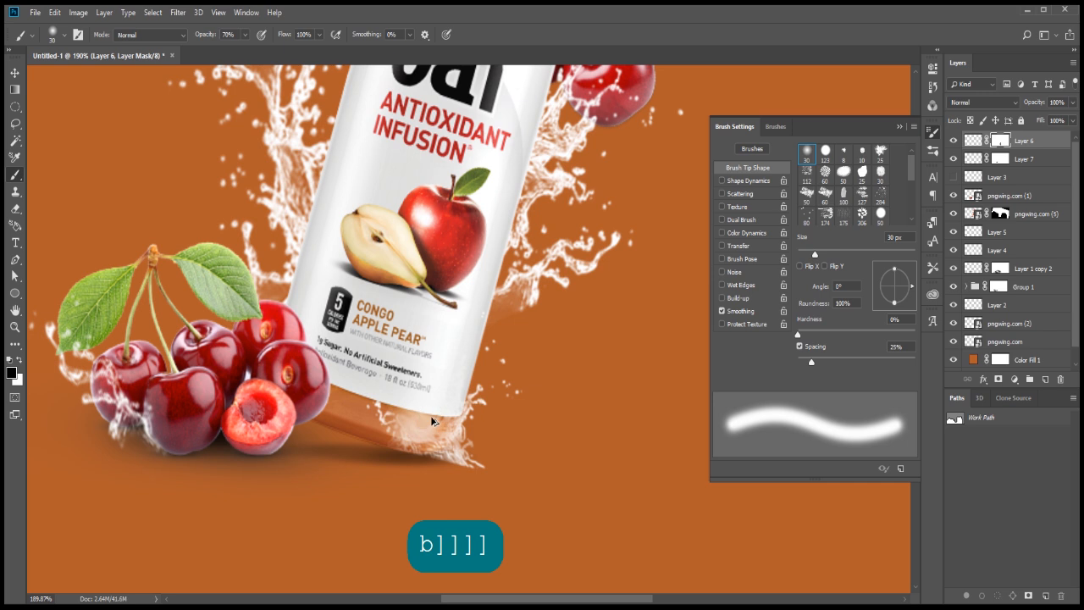
# Try test strokes in black and white on the base splash's mask over the bottle, undoing each one
pyautogui.hotkey('ctrl', 'alt', 'z')
pyautogui.hotkey('ctrl', 'alt', 'z')
pyautogui.press('x')
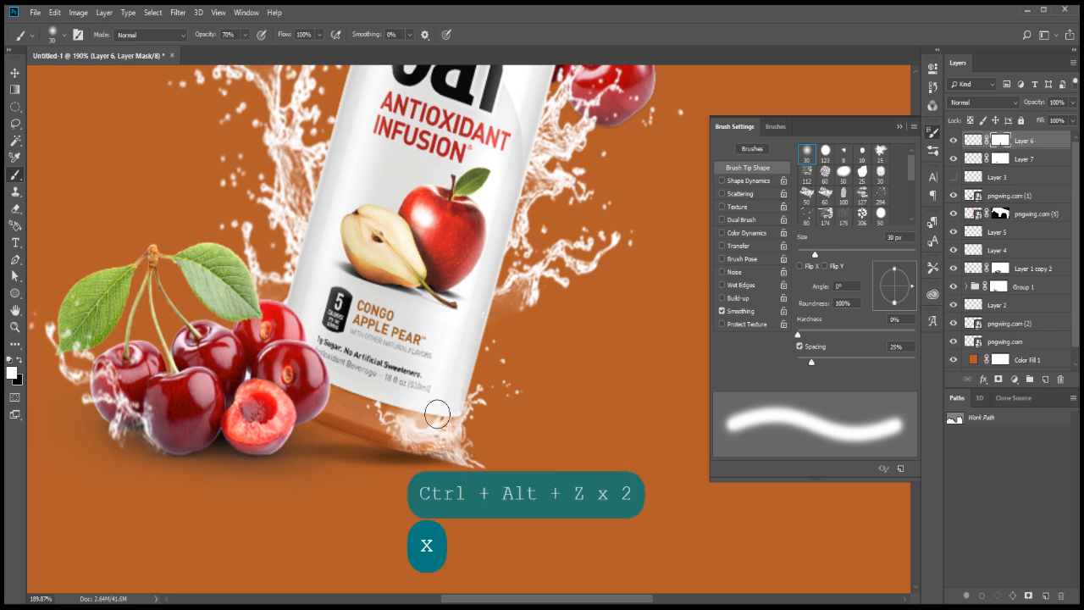
pyautogui.click(432, 434)
pyautogui.hotkey('ctrl', 'alt', 'z')
pyautogui.press('x')
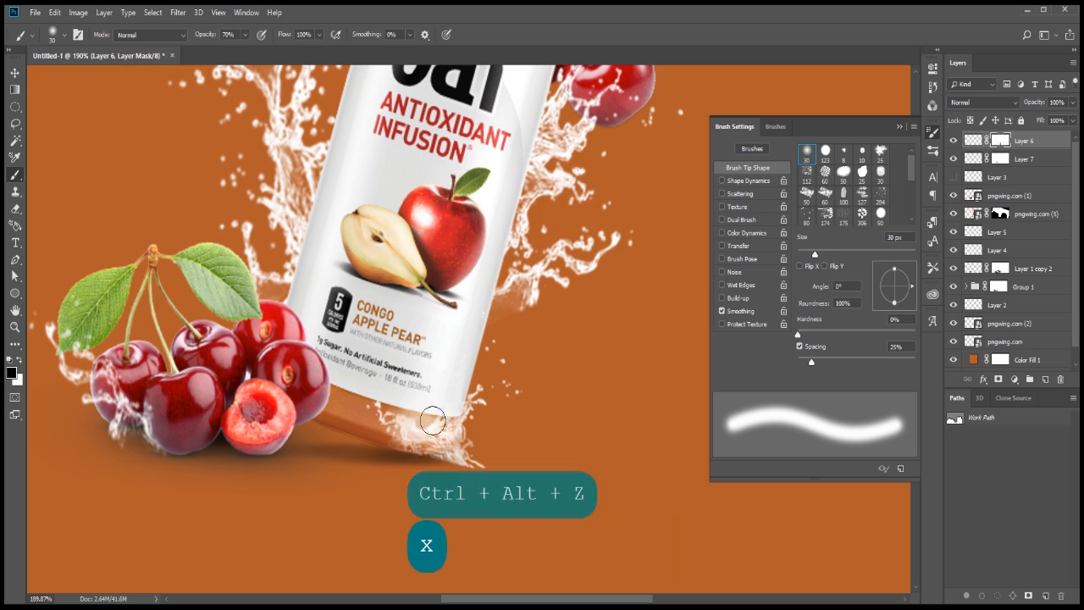
# Mask out the base splash where it covers the bottle's amber bottom, keeping the spray beside it
pyautogui.click(409, 446)
pyautogui.moveTo(395, 442); pyautogui.dragTo(386, 417)
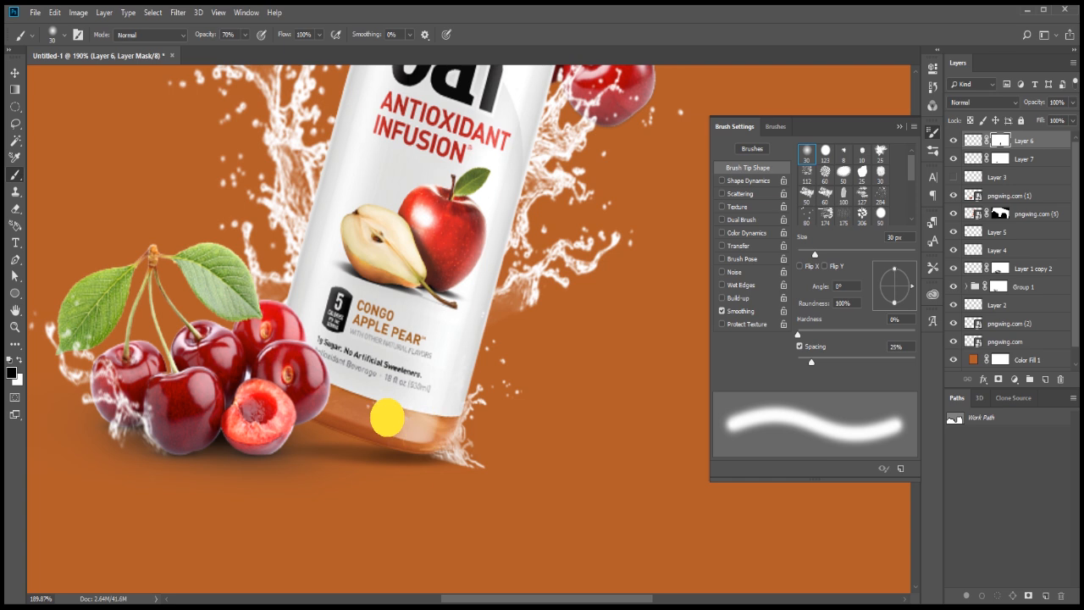
pyautogui.hotkey('ctrl', '-')
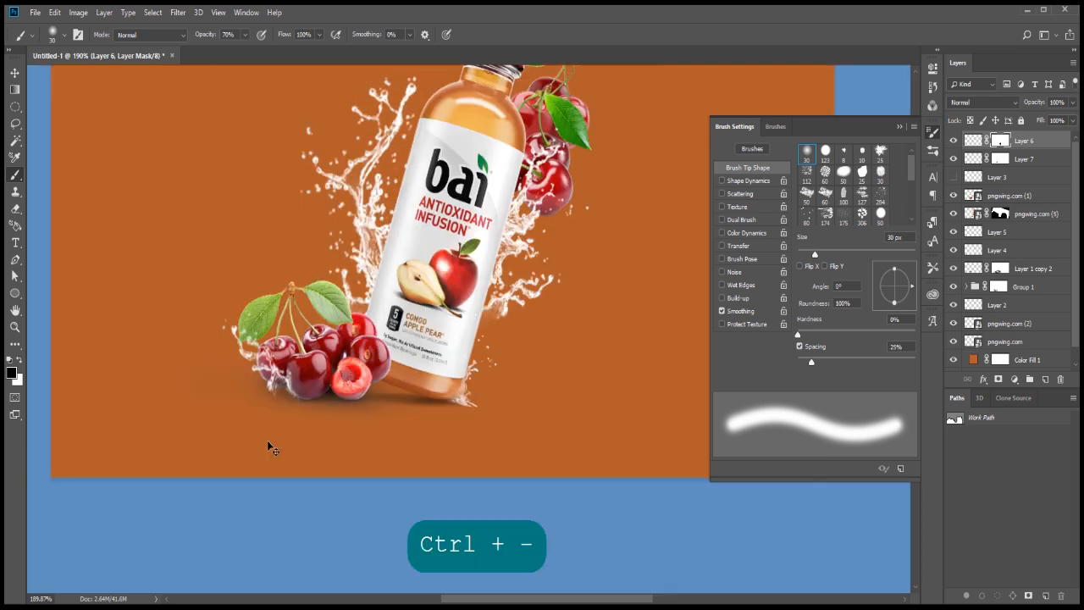
# Try smudging the base splash's tail outward with the Smudge tool at 50% strength, and undo it
pyautogui.scroll(5, 491, 407)
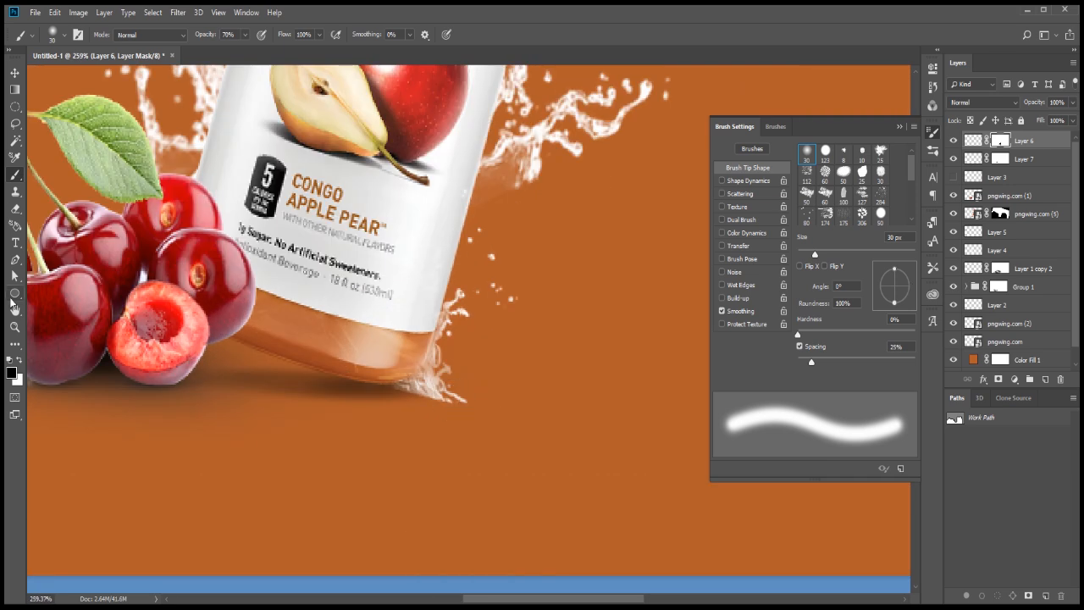
pyautogui.click(16, 344)
pyautogui.click(68, 548)
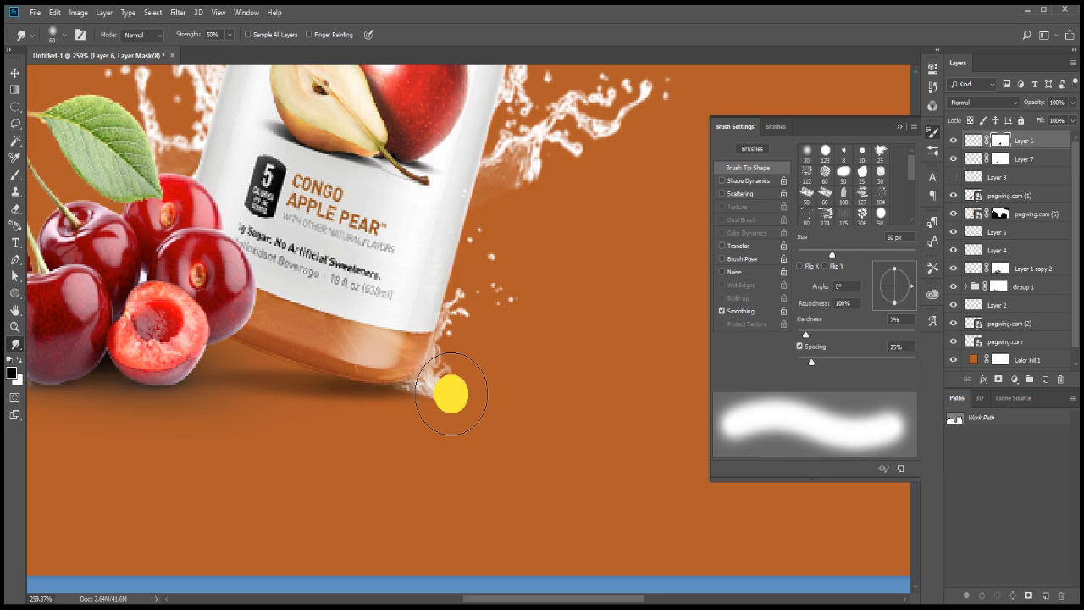
pyautogui.click(978, 143)
pyautogui.moveTo(462, 381); pyautogui.dragTo(491, 385)
pyautogui.hotkey('ctrl', 'alt', 'z')
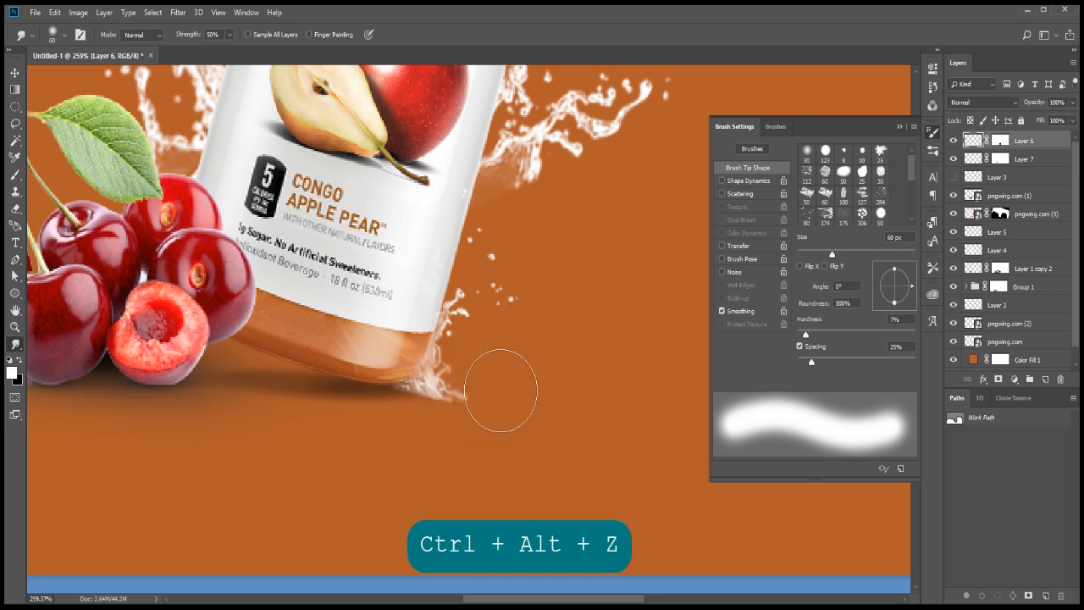
# Switch to a hard round 30 px brush with 100% hardness
pyautogui.press('v')
pyautogui.click(411, 380)
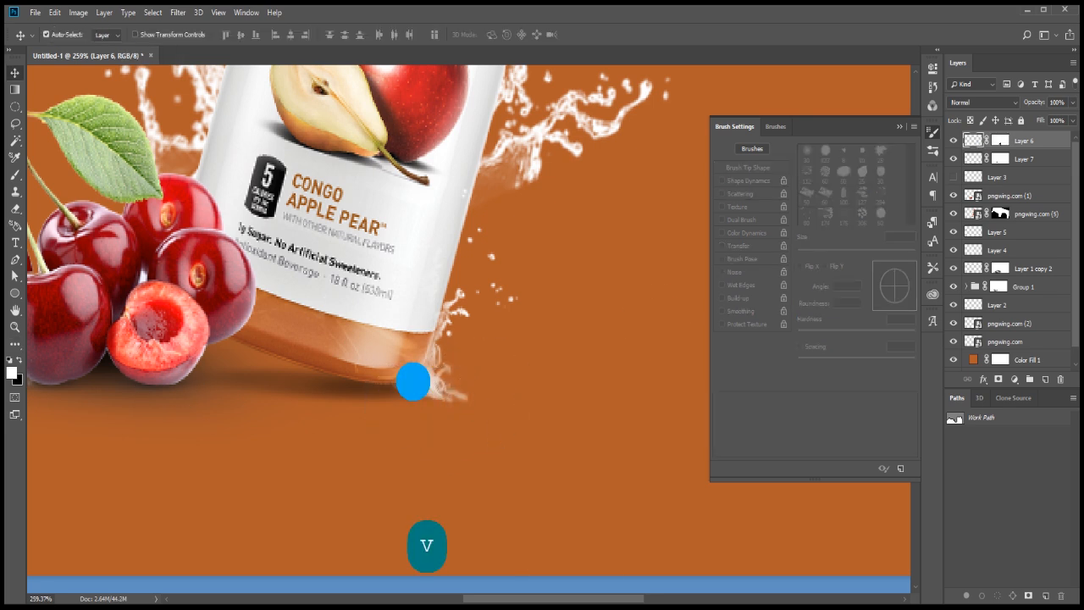
pyautogui.press('b')
pyautogui.rightClick(435, 395)
pyautogui.press('Return')
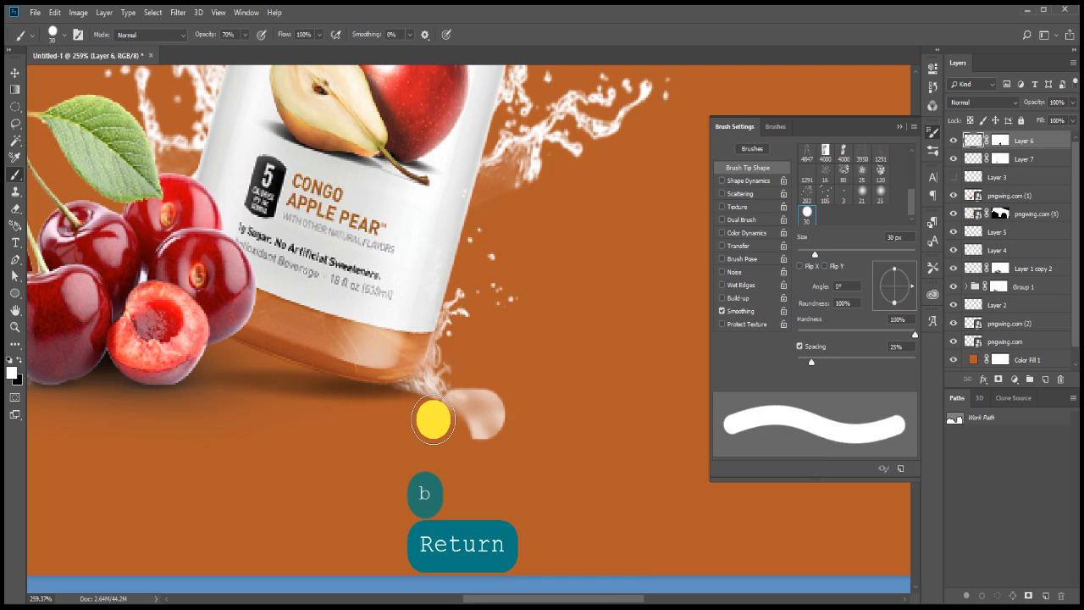
# Undo the stray white stroke and paint out the splash tail below the bottle's base on Layer 6's mask
pyautogui.hotkey('ctrl', 'alt', 'z')
pyautogui.press('x')
pyautogui.click(1000, 141)
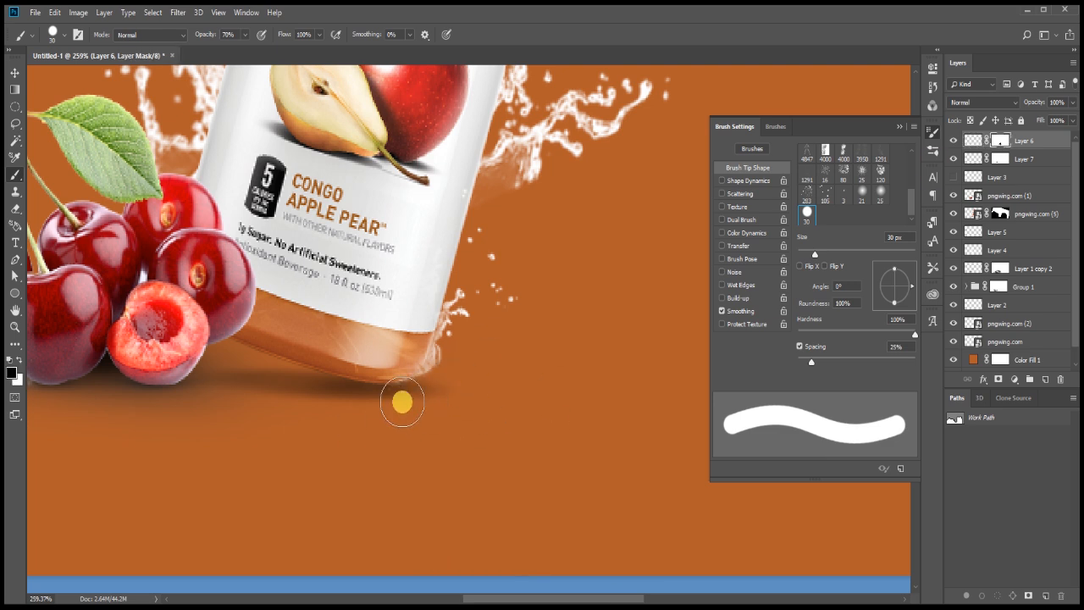
pyautogui.scroll(-4, 438, 399)
pyautogui.press('space')
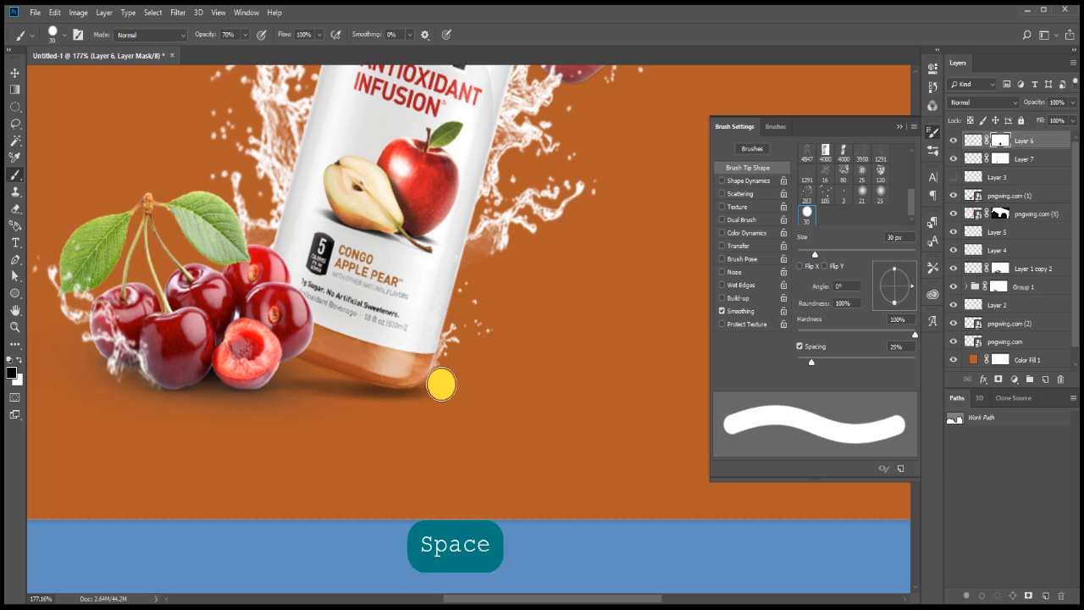
pyautogui.scroll(-4, 369, 394)
pyautogui.scroll(3, 377, 381)
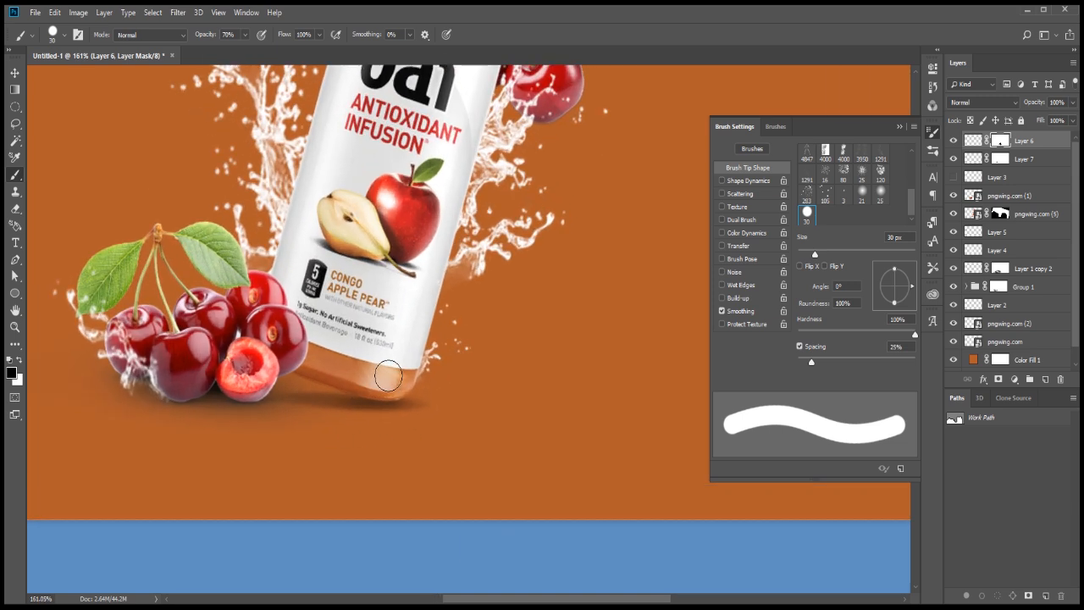
# Delete the hidden spare splash layer, Layer 3
pyautogui.scroll(-6, 388, 375)
pyautogui.scroll(-1, 388, 375)
pyautogui.press('space')
pyautogui.moveTo(380, 290); pyautogui.dragTo(376, 355)
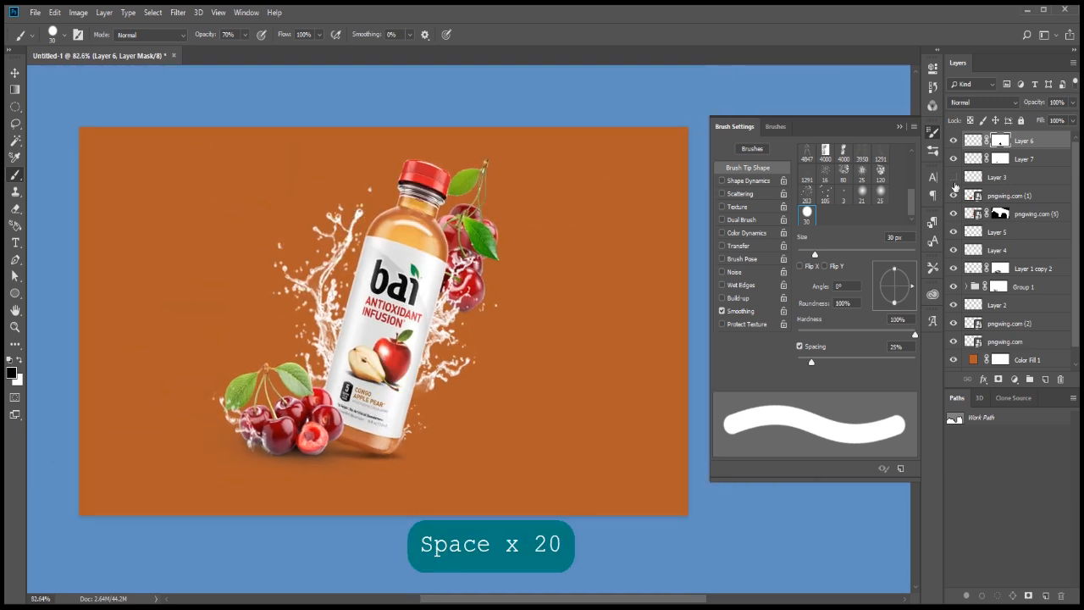
pyautogui.press('shift')
pyautogui.press('shift')
pyautogui.moveTo(1031, 177); pyautogui.dragTo(1058, 377)
# Group the two masked splash layers, Layer 6 and Layer 7
pyautogui.keyDown('shift'); pyautogui.click(1031, 144); pyautogui.keyUp('shift')
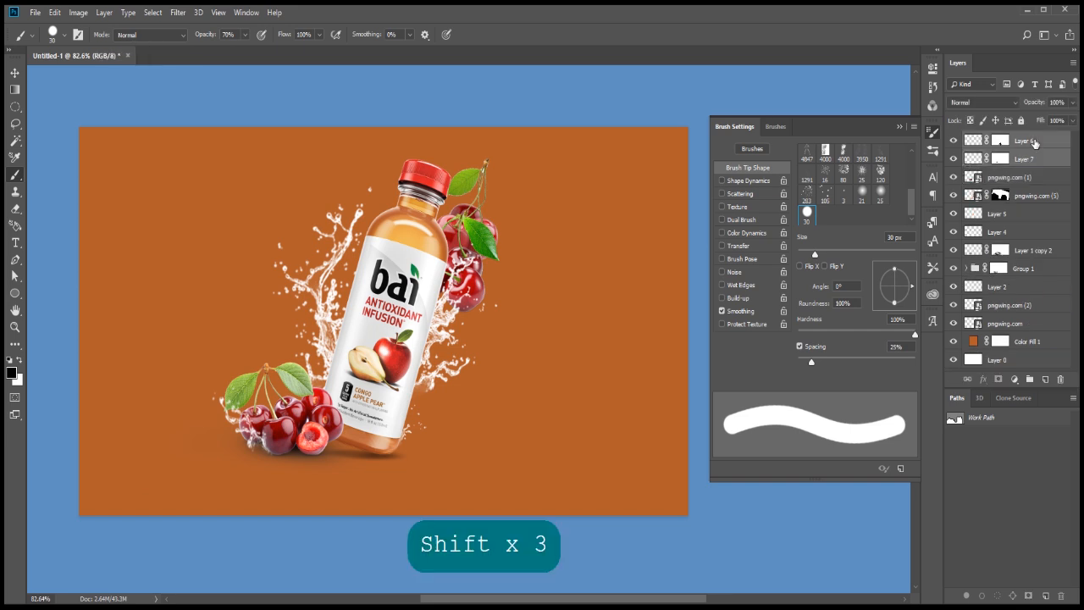
pyautogui.hotkey('ctrl', 'g')
pyautogui.click(1000, 267)
pyautogui.press('shift')
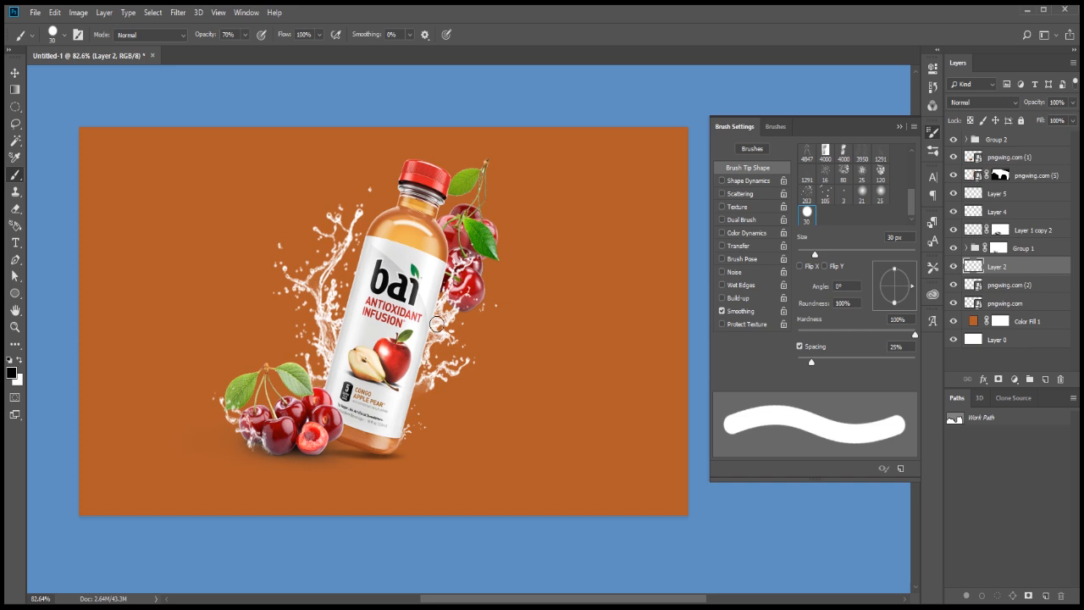
# Add an Outer Glow in orange ff5e00 to the splash beside the bottle on Layer 4
pyautogui.press('v')
pyautogui.click(315, 294)
pyautogui.click(983, 379)
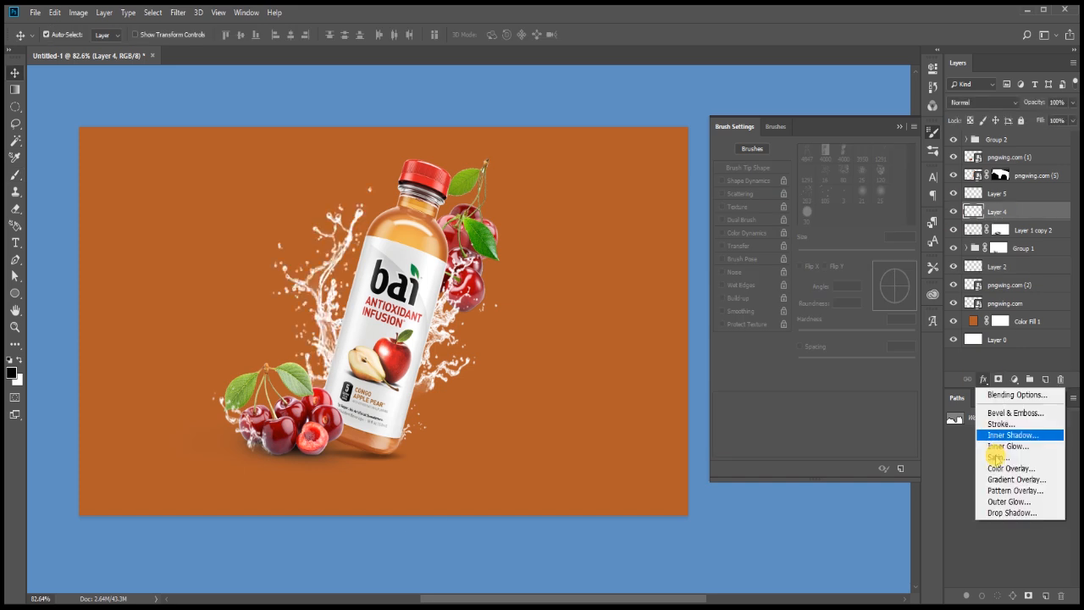
pyautogui.click(999, 503)
pyautogui.click(774, 190)
pyautogui.click(354, 173)
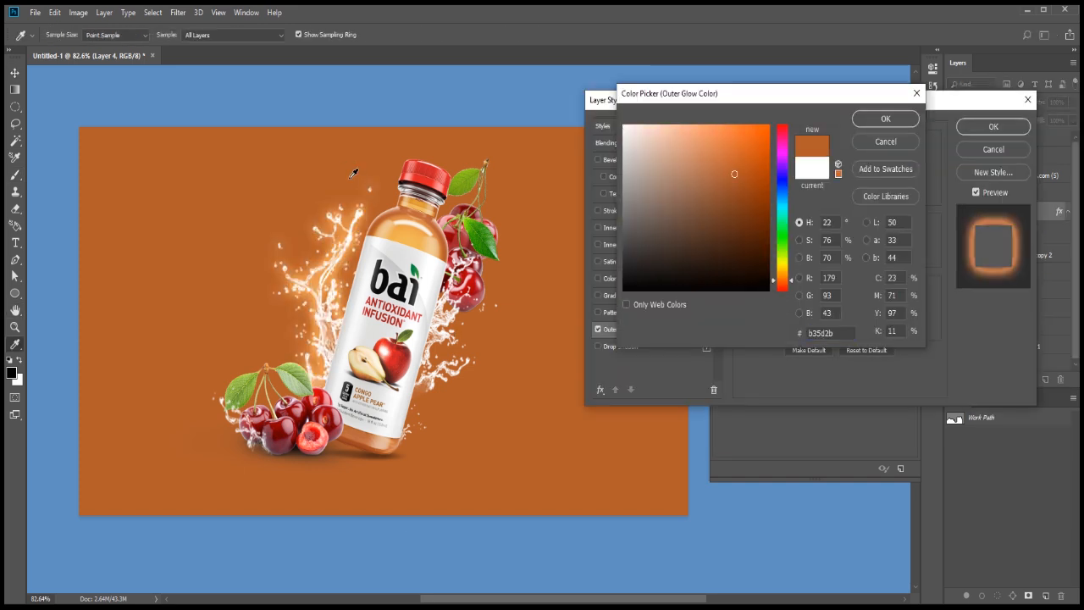
pyautogui.click(884, 122)
pyautogui.click(776, 190)
pyautogui.moveTo(738, 184); pyautogui.dragTo(794, 94)
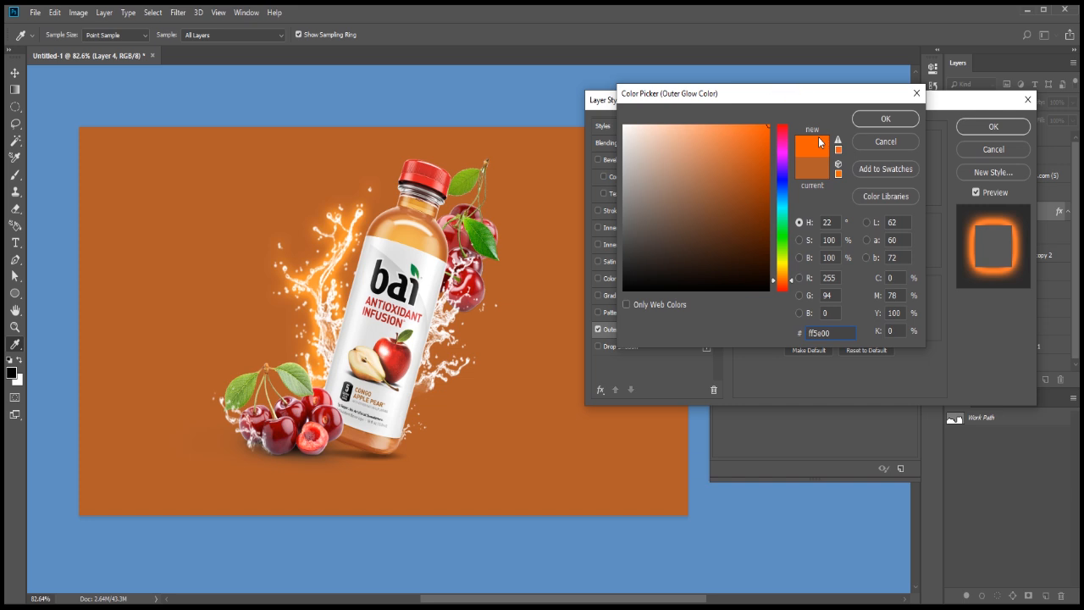
pyautogui.click(880, 122)
# Set Layer 4's Outer Glow opacity to 69% and its size to 131 px, then apply the style
pyautogui.click(809, 160)
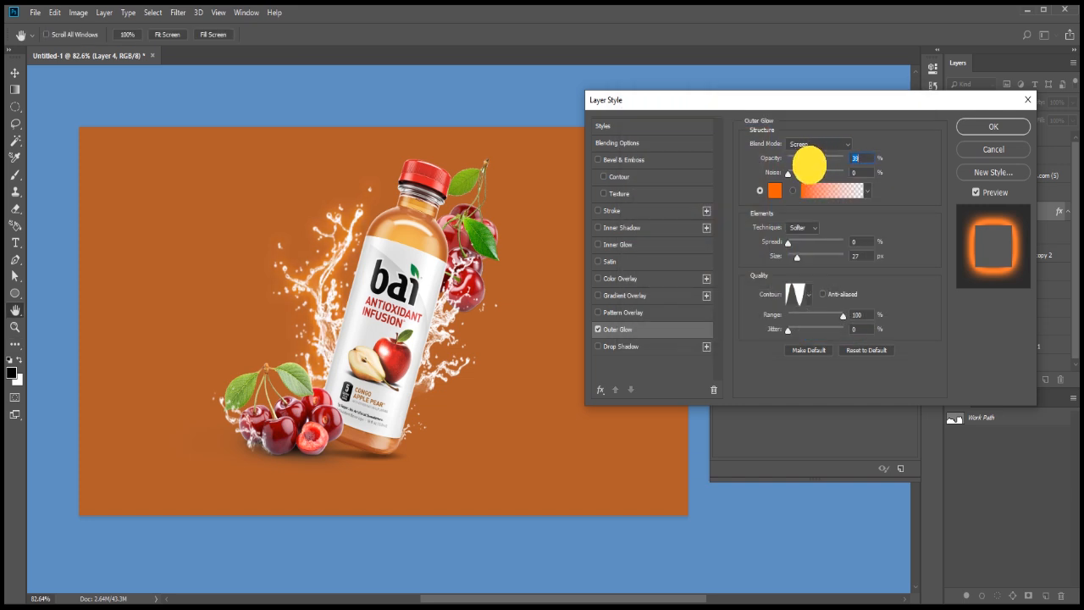
pyautogui.click(833, 158)
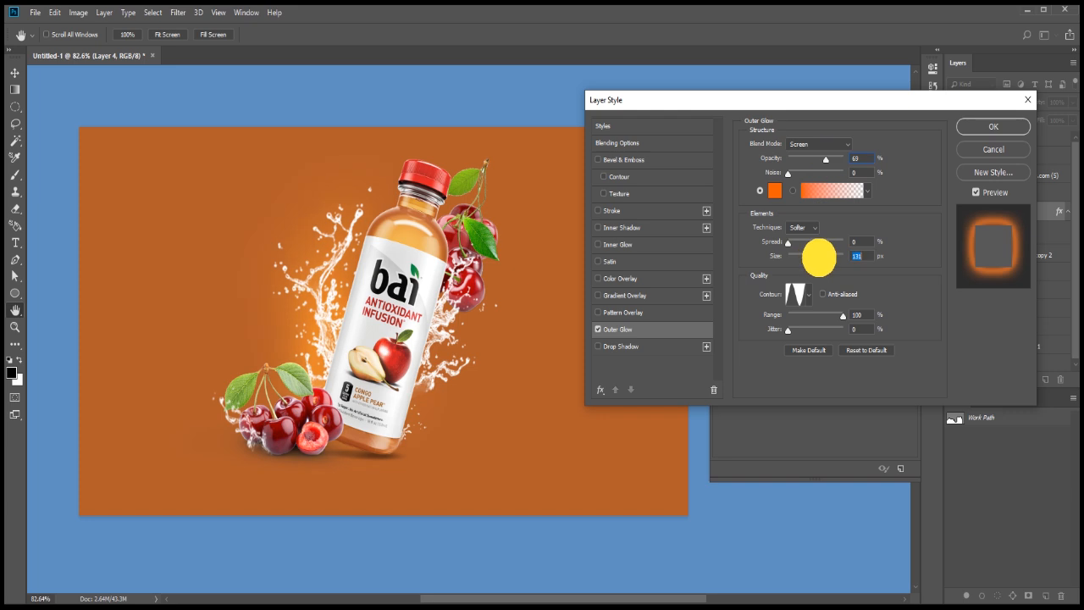
pyautogui.click(993, 127)
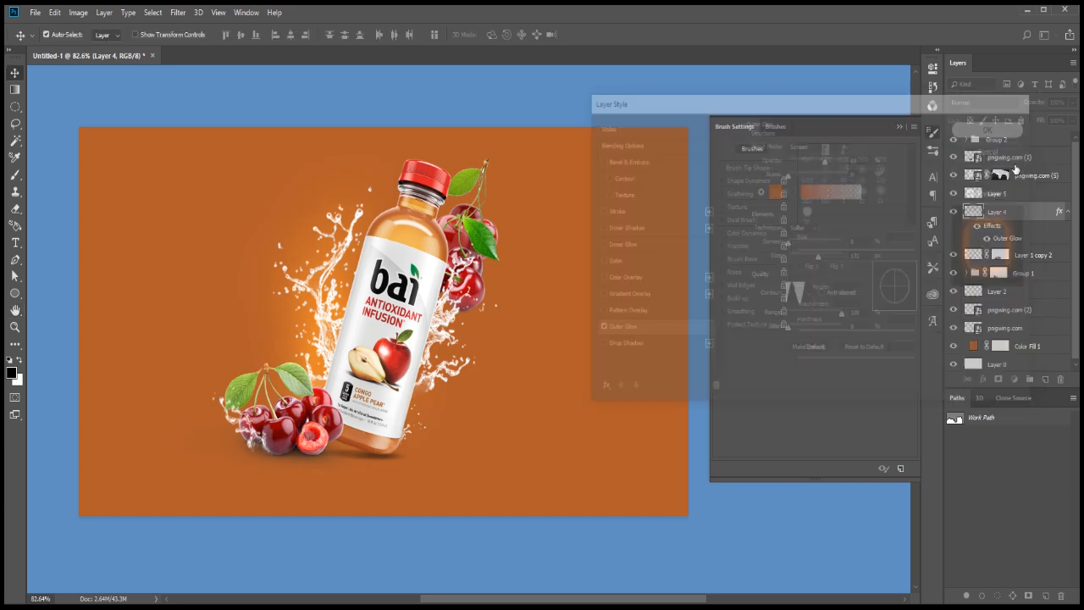
# Copy Layer 4's Outer Glow effect to the other splash layer, Layer 5
pyautogui.click(451, 317)
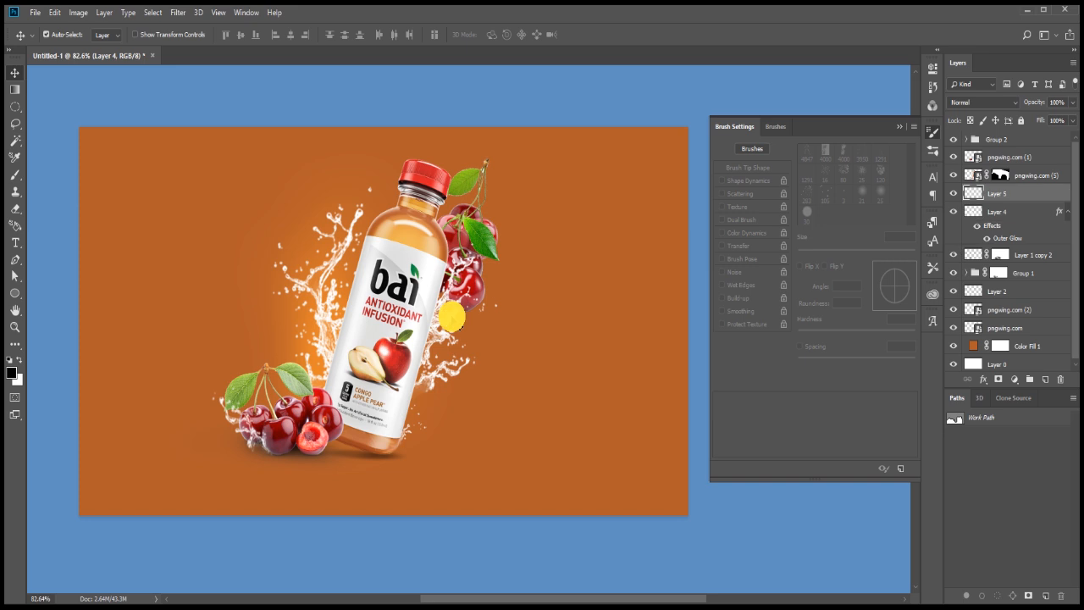
pyautogui.moveTo(996, 233); pyautogui.dragTo(1027, 200)
pyautogui.scroll(-2, 570, 275)
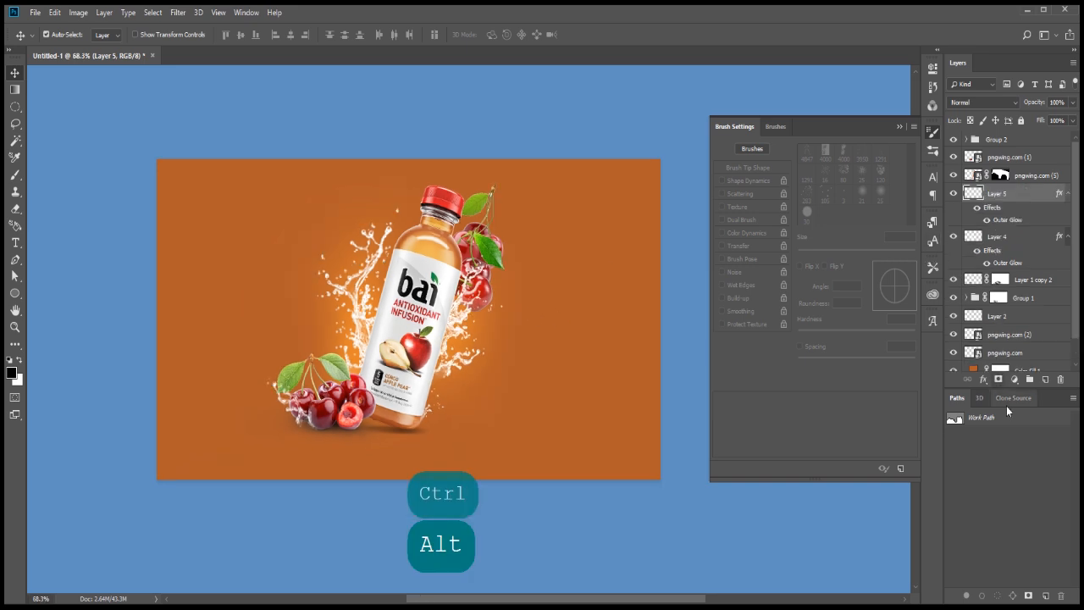
# Create a new layer directly above Color Fill 1 and switch to a soft round 30 px brush with 0% hardness
pyautogui.scroll(-1, 1037, 351)
pyautogui.click(1042, 347)
pyautogui.click(1045, 379)
pyautogui.press('b')
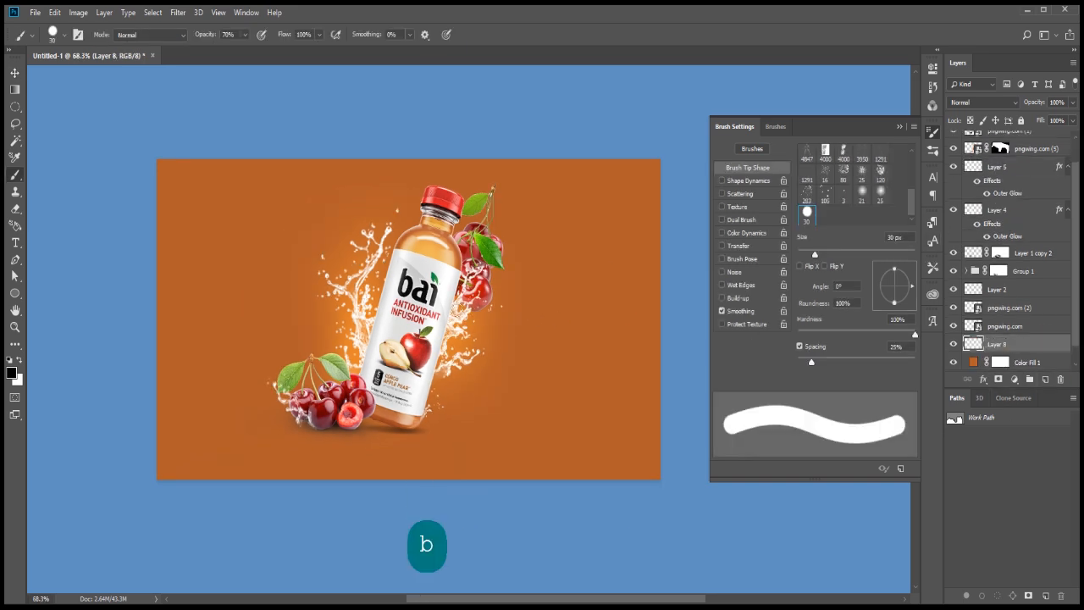
pyautogui.rightClick(458, 309)
pyautogui.moveTo(586, 370); pyautogui.dragTo(418, 367)
pyautogui.press('Return')
# Set the foreground colour to bright orange ff7e00
pyautogui.click(12, 373)
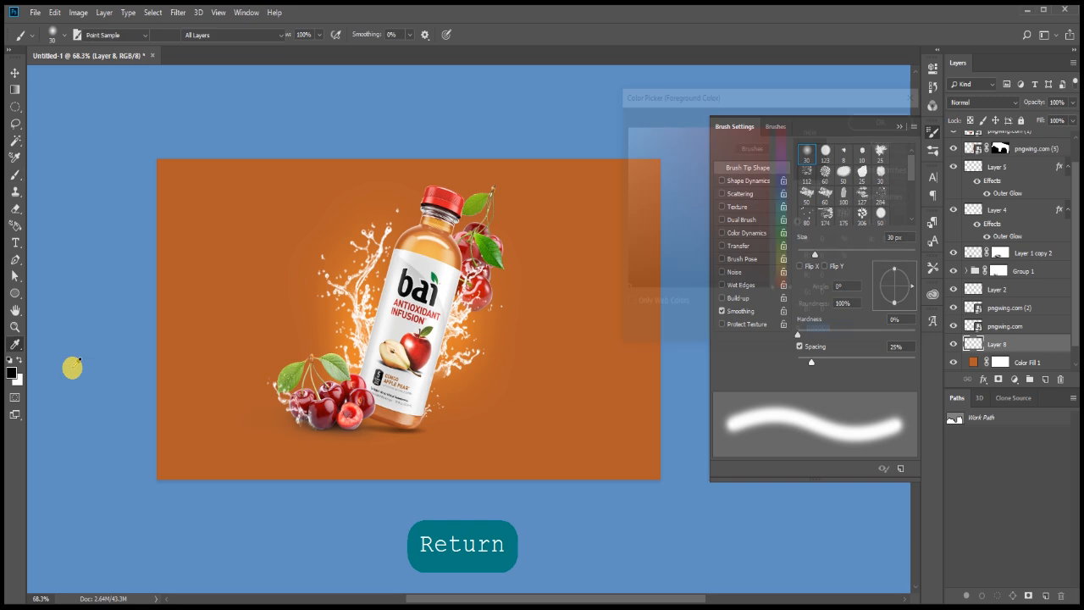
pyautogui.click(350, 274)
pyautogui.moveTo(738, 159); pyautogui.dragTo(778, 104)
pyautogui.moveTo(780, 282); pyautogui.dragTo(780, 277)
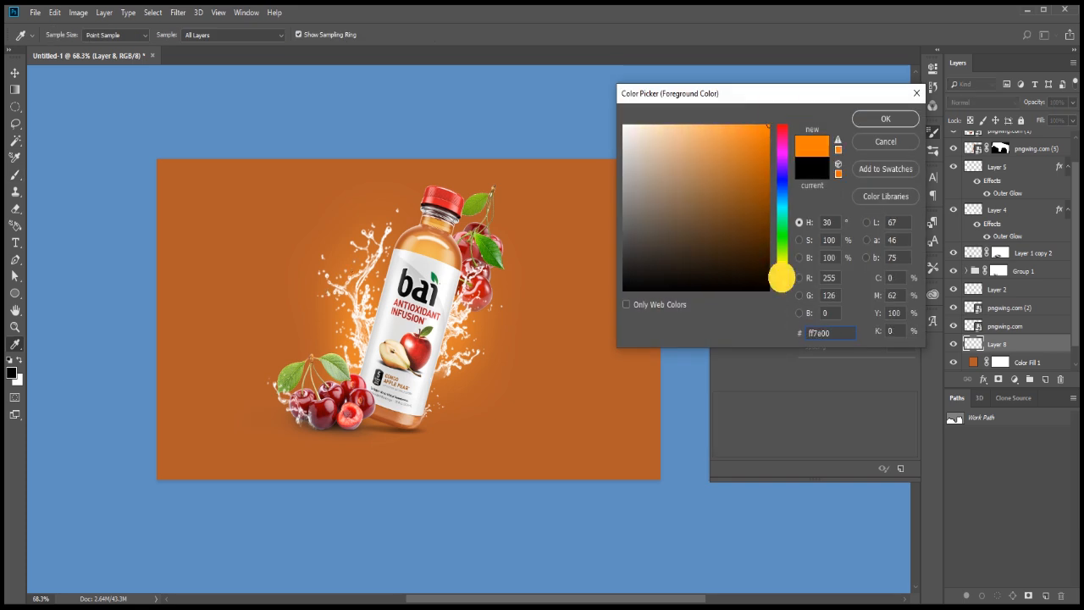
pyautogui.click(884, 119)
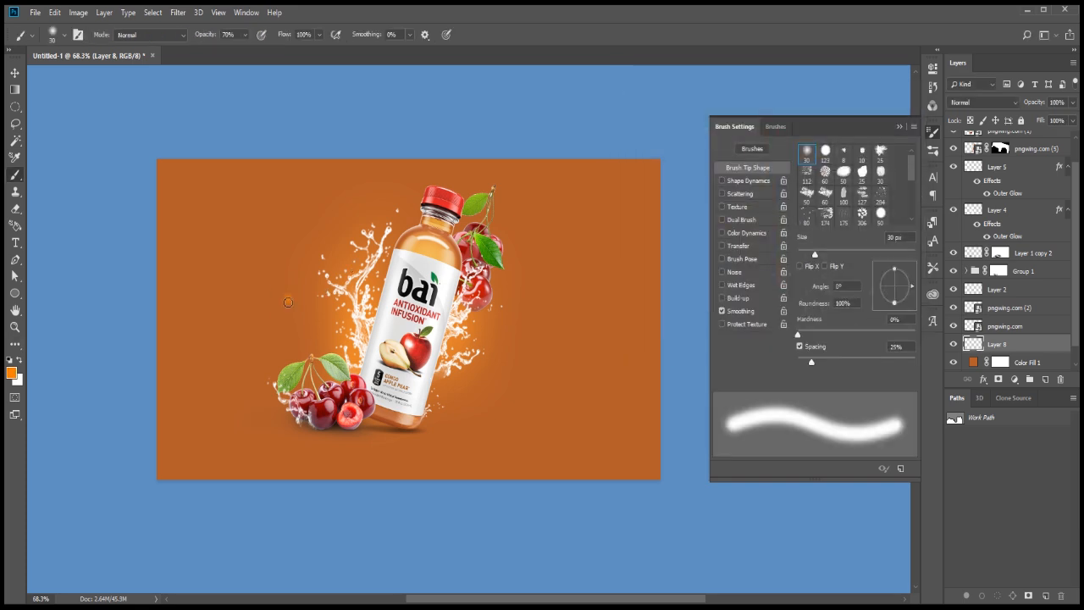
# Place a soft orange dab on Layer 8, then stretch it into a large glow tilted about 25° behind the bottle
pyautogui.hotkey('ctrl', 't')
pyautogui.moveTo(297, 289); pyautogui.dragTo(378, 148)
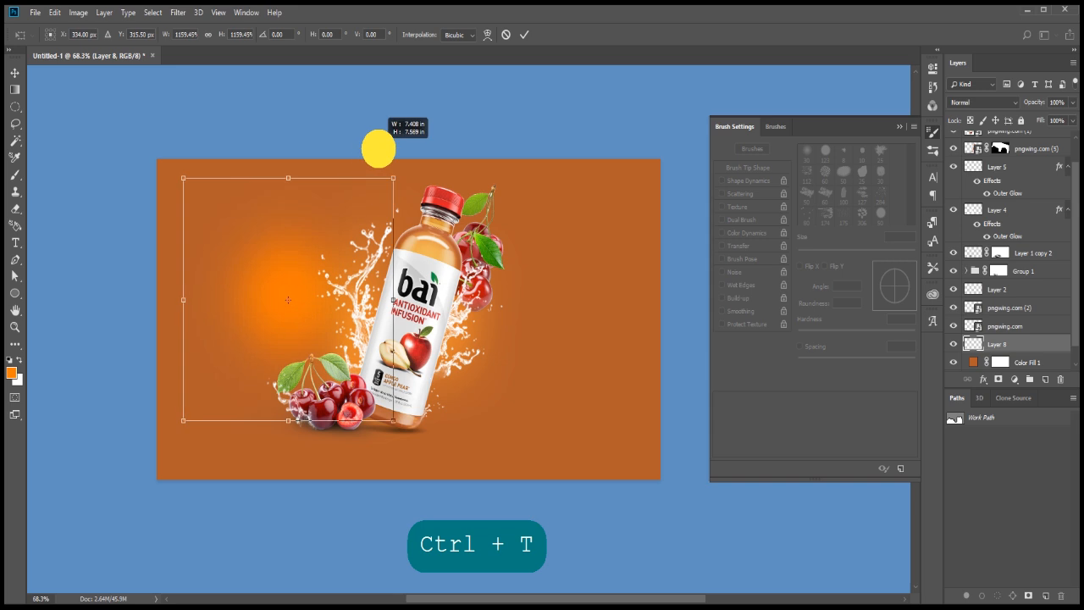
pyautogui.scroll(-3, 320, 258)
pyautogui.moveTo(315, 269); pyautogui.dragTo(392, 326)
pyautogui.moveTo(389, 254); pyautogui.dragTo(409, 132)
pyautogui.moveTo(418, 246); pyautogui.dragTo(414, 285)
pyautogui.scroll(-2, 413, 283)
pyautogui.moveTo(460, 189); pyautogui.dragTo(471, 174)
pyautogui.moveTo(508, 192); pyautogui.dragTo(542, 262)
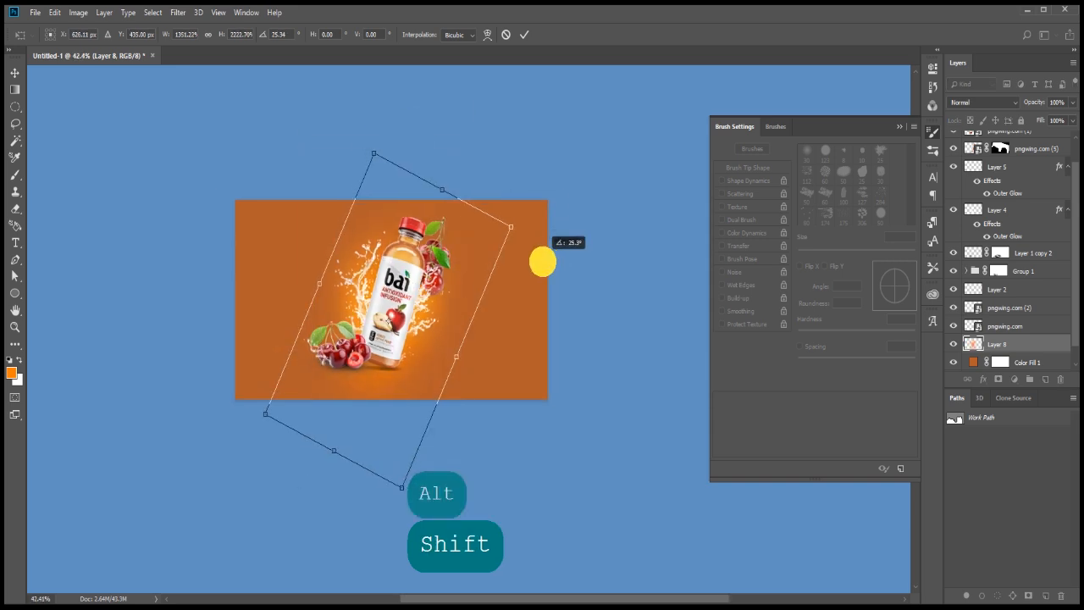
pyautogui.moveTo(395, 317); pyautogui.dragTo(431, 325)
pyautogui.press('Return')
# Enlarge the orange glow on Layer 8 to about 131.5% and reposition it behind the bottle
pyautogui.hotkey('ctrl', 't')
pyautogui.press('Down')
pyautogui.press('Down')
pyautogui.press('Down')
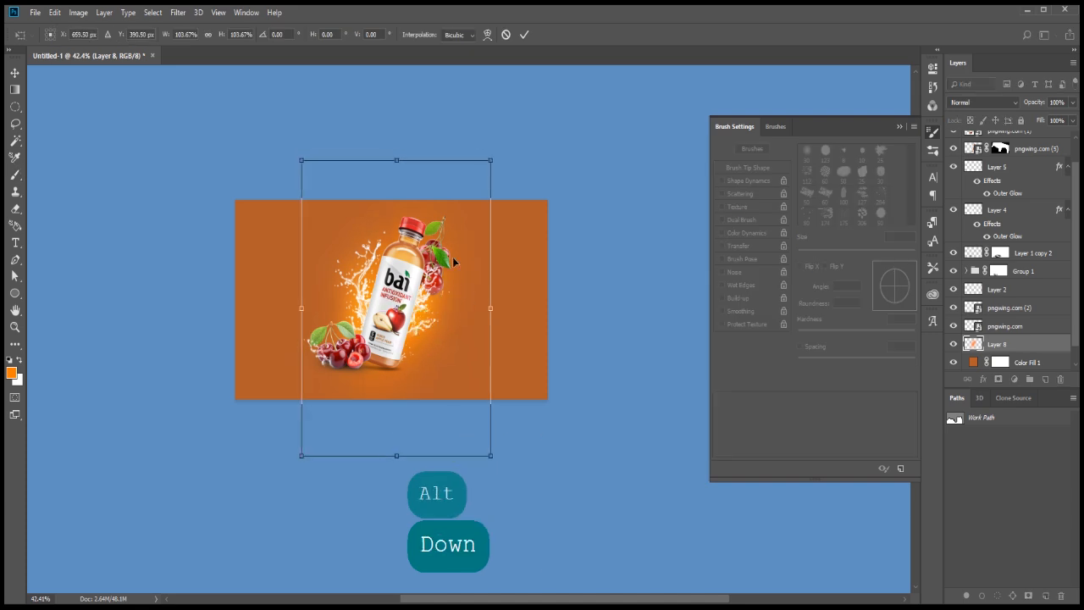
pyautogui.moveTo(429, 256); pyautogui.dragTo(426, 249)
pyautogui.press('Down')
pyautogui.press('Down')
pyautogui.press('Down')
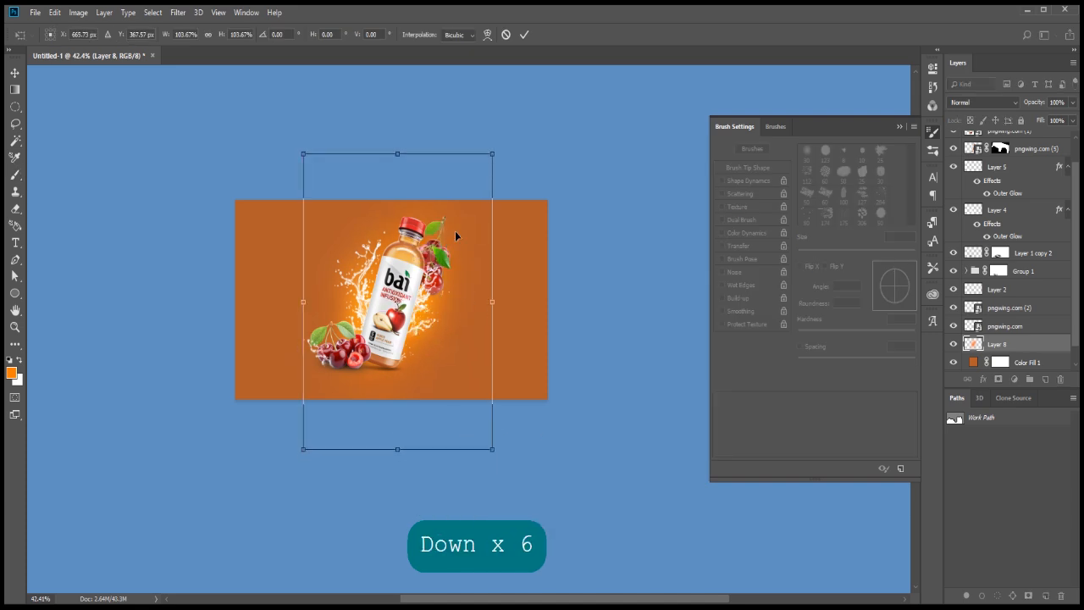
pyautogui.moveTo(493, 153); pyautogui.dragTo(533, 123)
pyautogui.moveTo(465, 233); pyautogui.dragTo(463, 241)
pyautogui.press('Up')
pyautogui.press('Up')
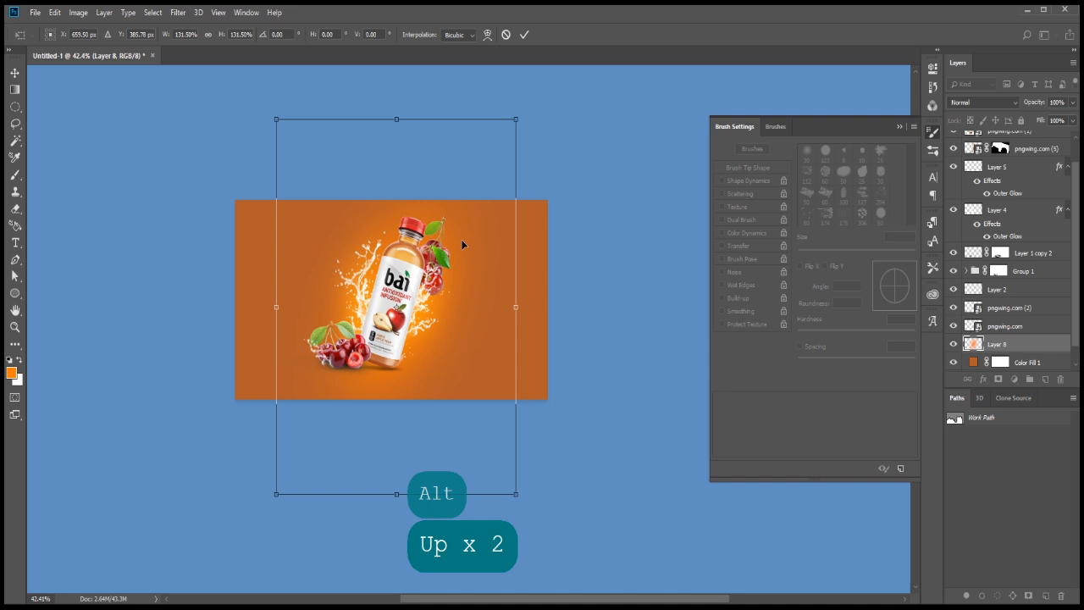
pyautogui.press('Return')
# Add a mask to Layer 8 and fade the glow's lower part with a soft black 250 px brush at 40% opacity
pyautogui.click(991, 382)
pyautogui.press('b')
pyautogui.rightClick(428, 356)
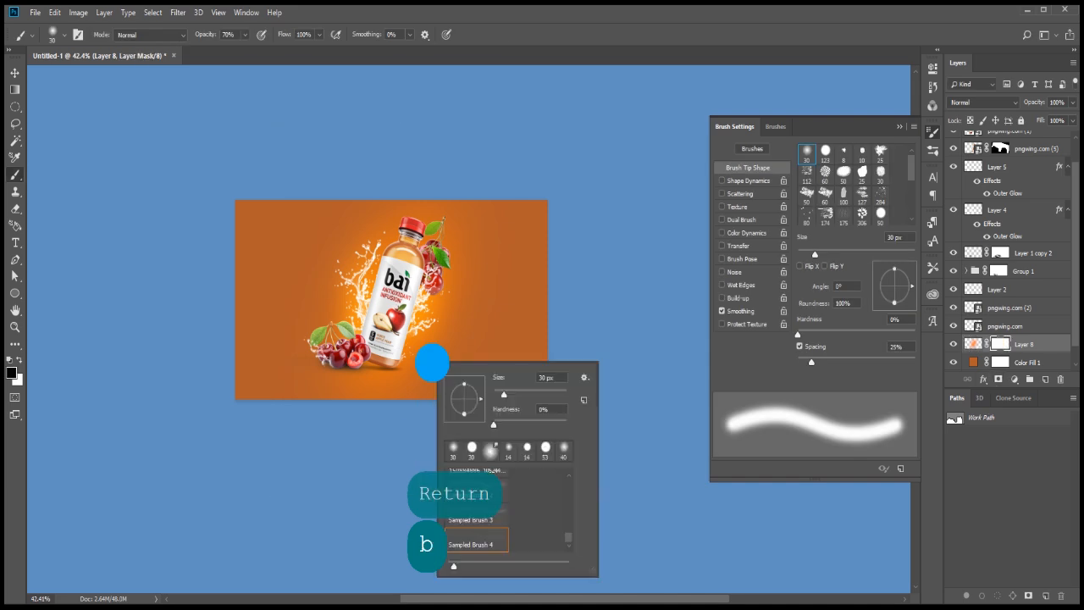
pyautogui.click(534, 382)
pyautogui.press('Return')
pyautogui.press(']')
pyautogui.hotkey('ctrl', 'z')
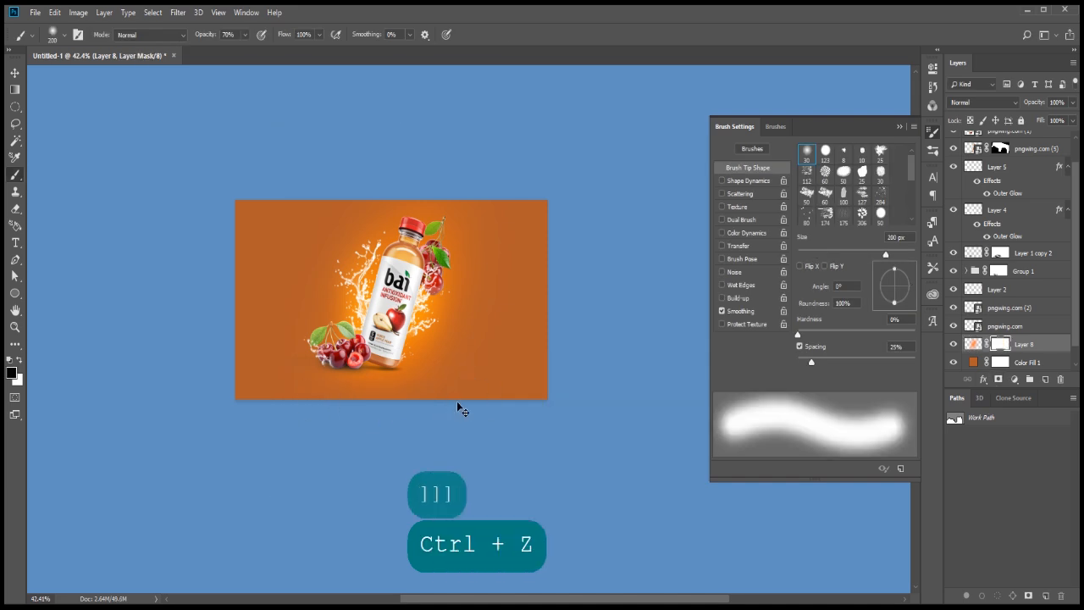
pyautogui.press(']')
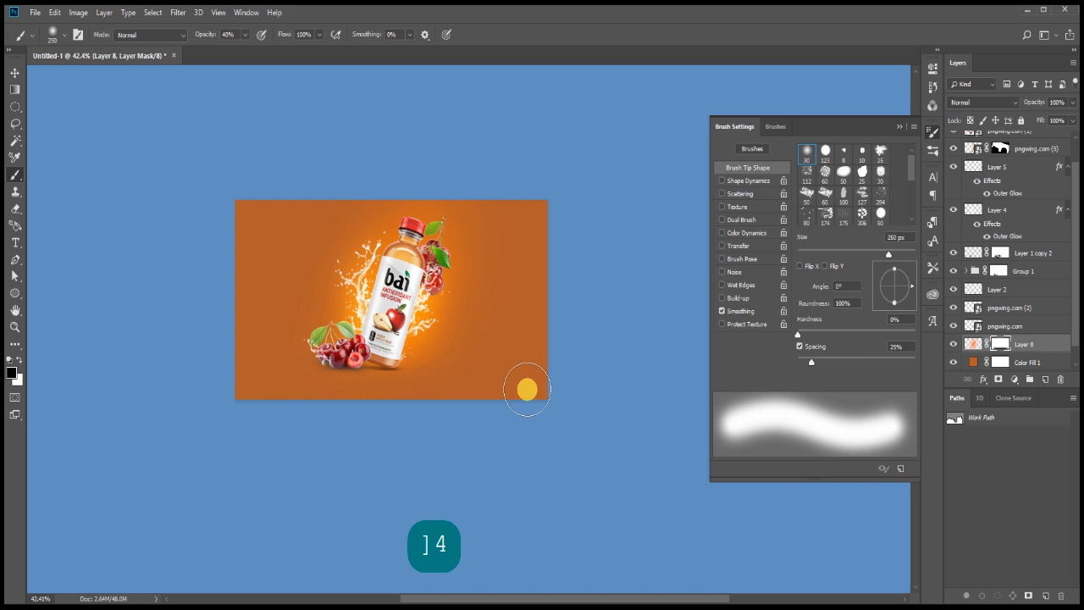
# Change the Color Fill 1 background to a brighter, more saturated orange
pyautogui.scroll(1, 468, 312)
pyautogui.doubleClick(973, 362)
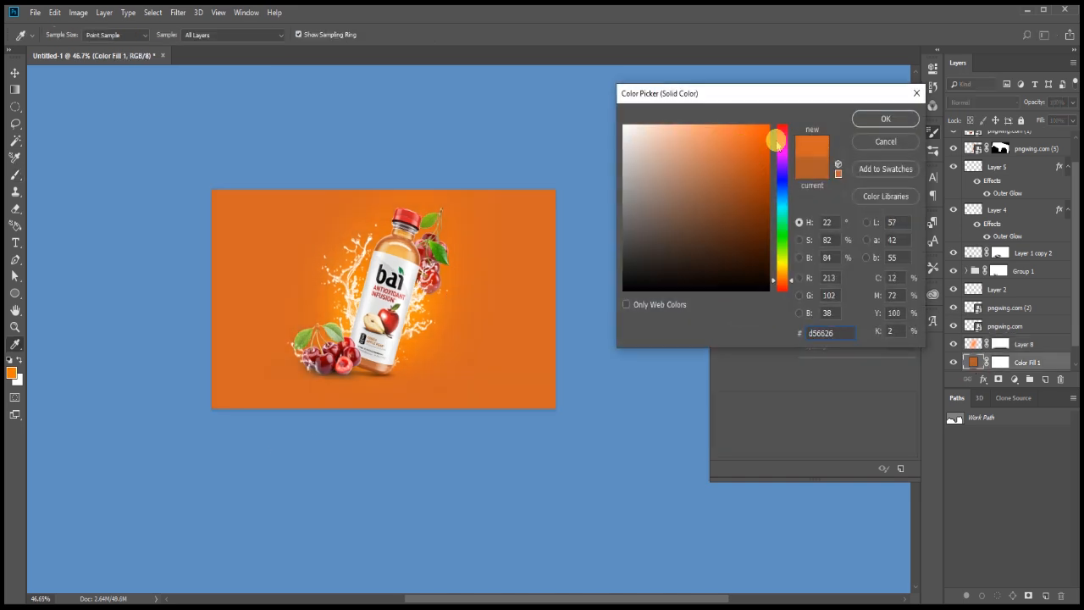
pyautogui.press('Return')
pyautogui.press('b')
# Group the shadow layers Layer 1 copy 2, Group 1 and Layer 2 and merge them into one layer
pyautogui.scroll(3, 415, 282)
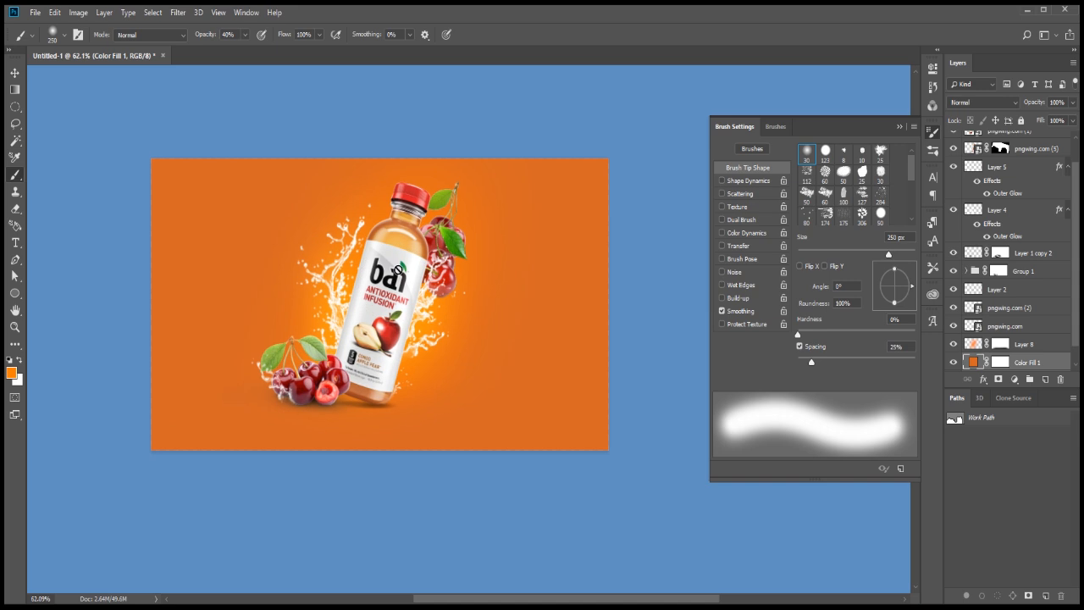
pyautogui.scroll(-1, 1006, 291)
pyautogui.click(1006, 252)
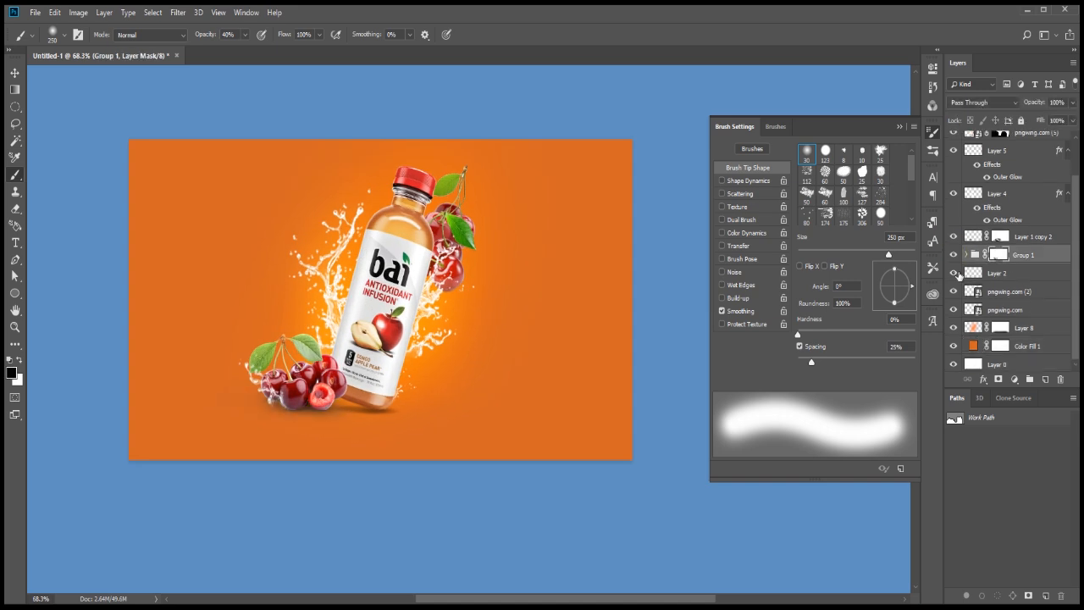
pyautogui.click(1007, 274)
pyautogui.keyDown('shift'); pyautogui.click(1019, 238); pyautogui.keyUp('shift')
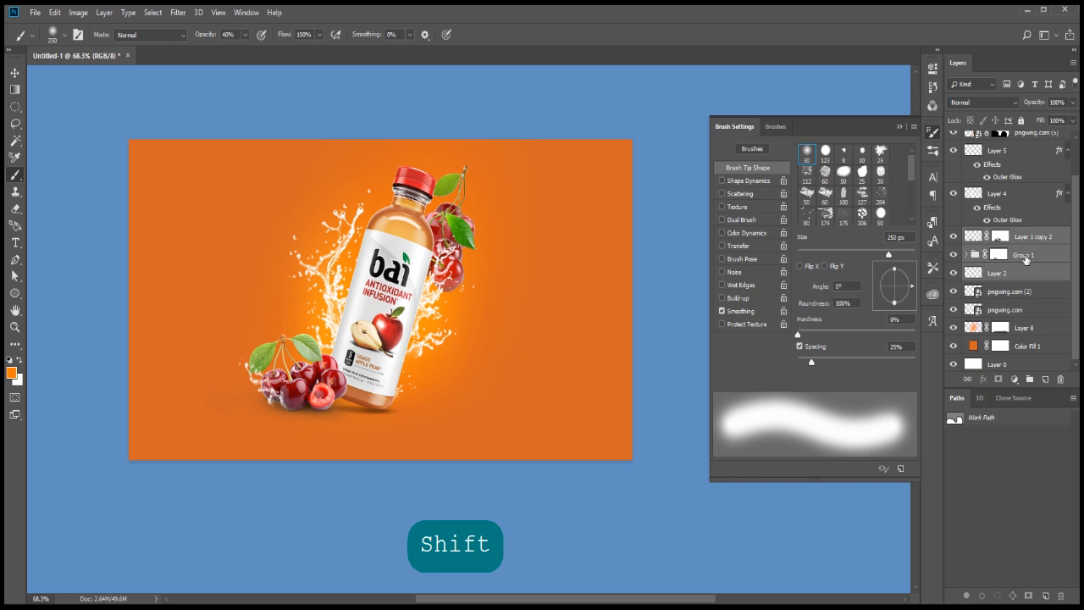
pyautogui.hotkey('ctrl', 'g')
pyautogui.hotkey('ctrl', 'e')
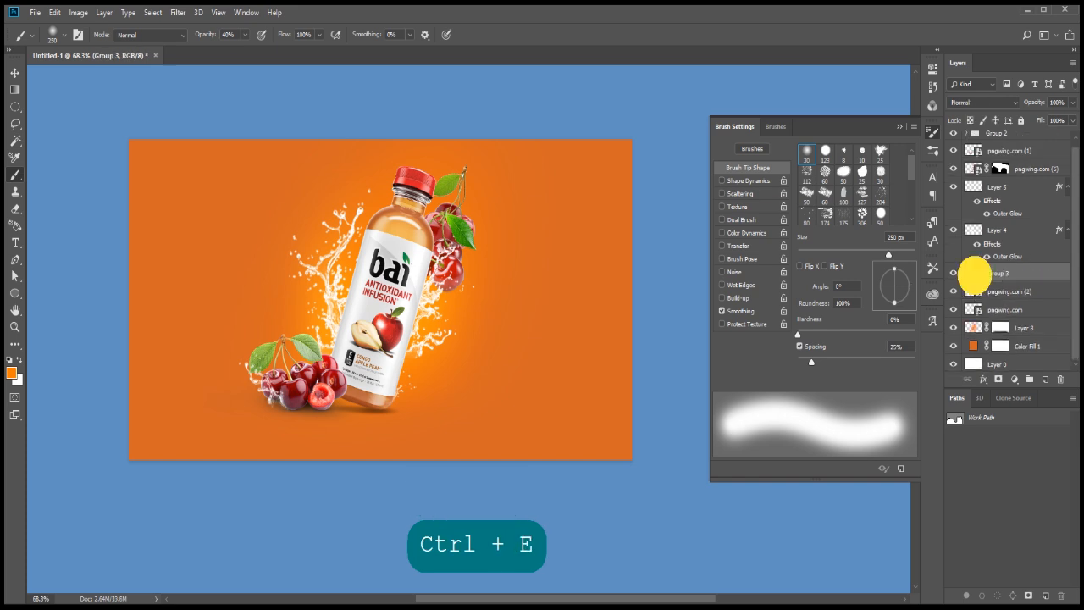
# Load the merged shadow as a selection and create a solid colour fill from it in dark brown 2e1100
pyautogui.keyDown('ctrl'); pyautogui.click(973, 273); pyautogui.keyUp('ctrl')
pyautogui.click(1012, 379)
pyautogui.click(1037, 394)
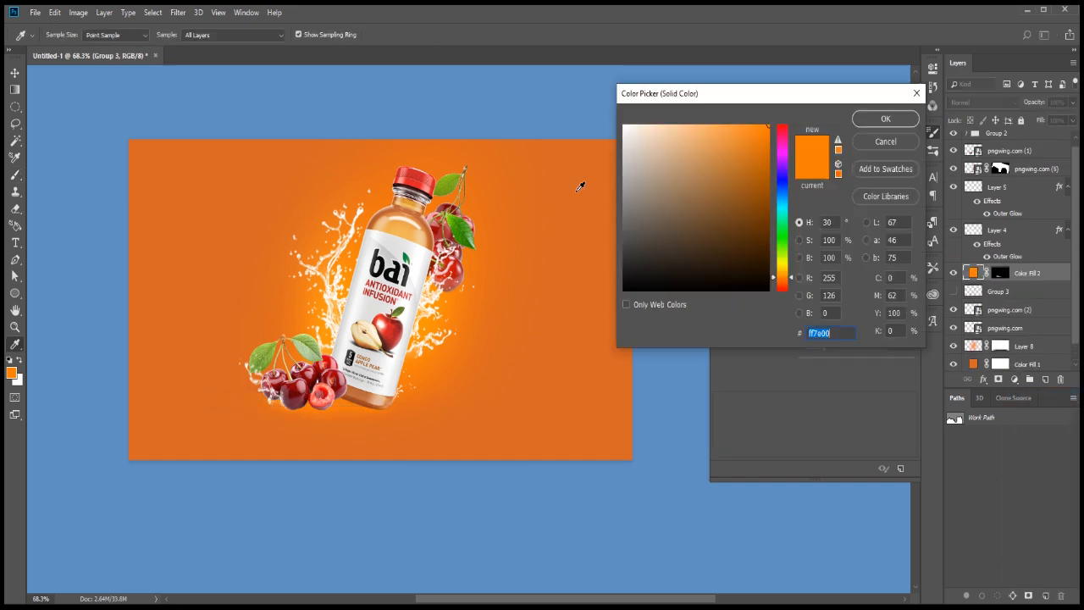
pyautogui.moveTo(728, 211)
pyautogui.mouseDown()
pyautogui.moveTo(770, 222)
pyautogui.moveTo(769, 270)
pyautogui.moveTo(835, 257)
pyautogui.mouseUp()
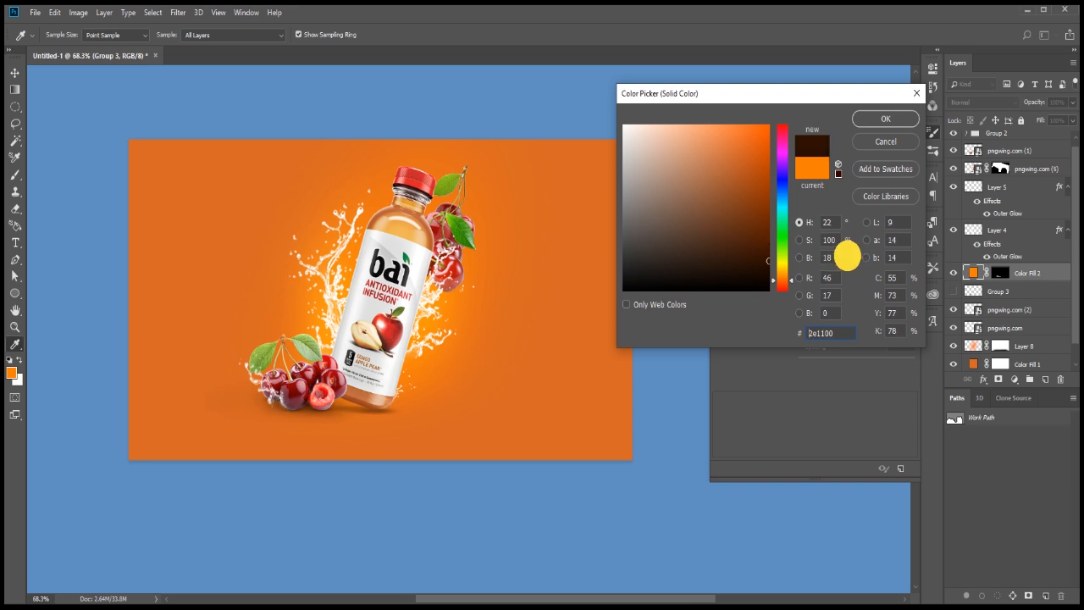
pyautogui.click(884, 119)
# Delete the old merged shadow layer, Group 3, and set Color Fill 2's blend mode to Multiply
pyautogui.press('b')
pyautogui.scroll(-1, 1060, 381)
pyautogui.click(982, 102)
pyautogui.click(978, 138)
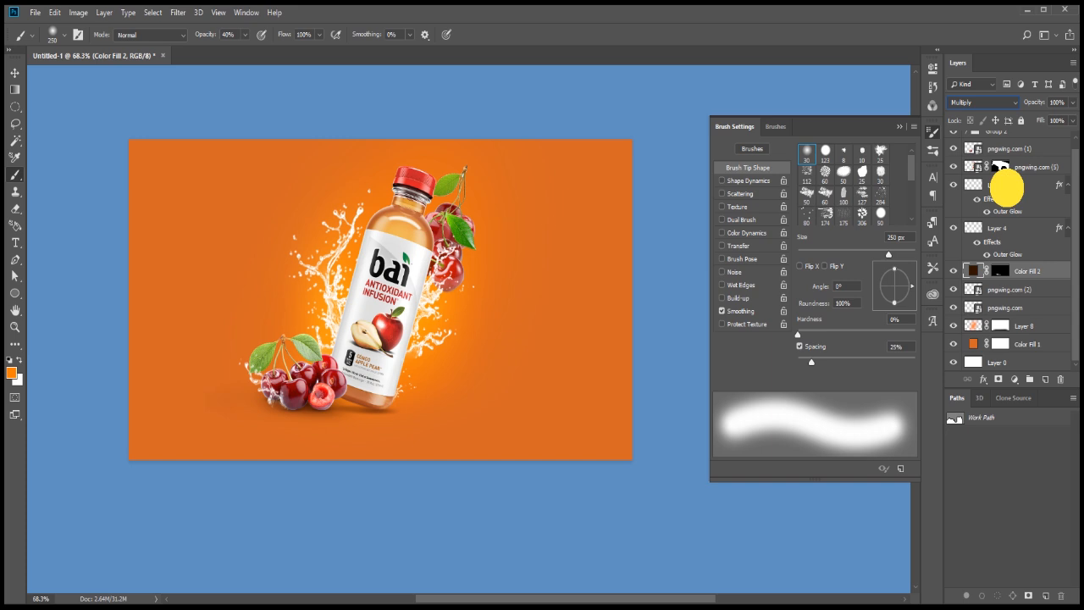
pyautogui.click(1006, 186)
# Duplicate the cherry cluster behind the bottle's upper side, pngwing.com (2), and move the copy above Group 2
pyautogui.click(14, 73)
pyautogui.click(458, 241)
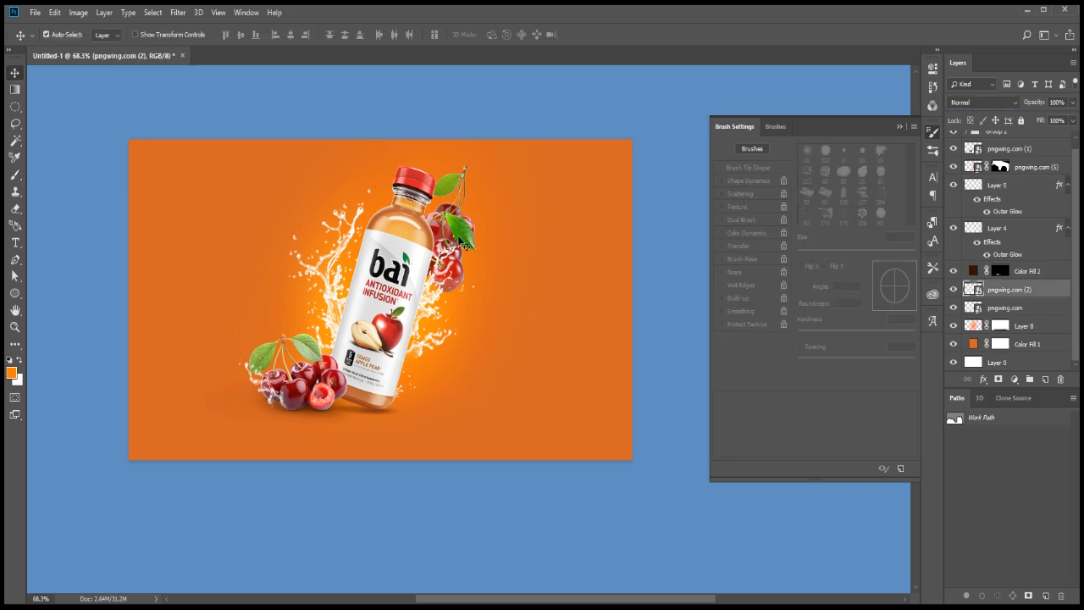
pyautogui.scroll(2, 405, 310)
pyautogui.scroll(1, 474, 208)
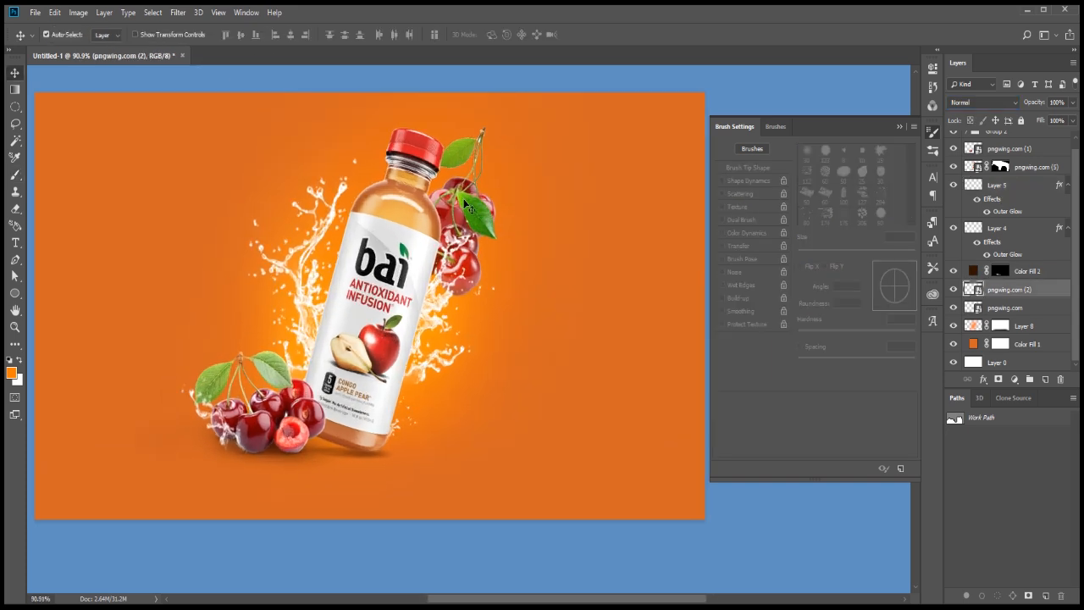
pyautogui.click(268, 366)
pyautogui.scroll(2, 273, 373)
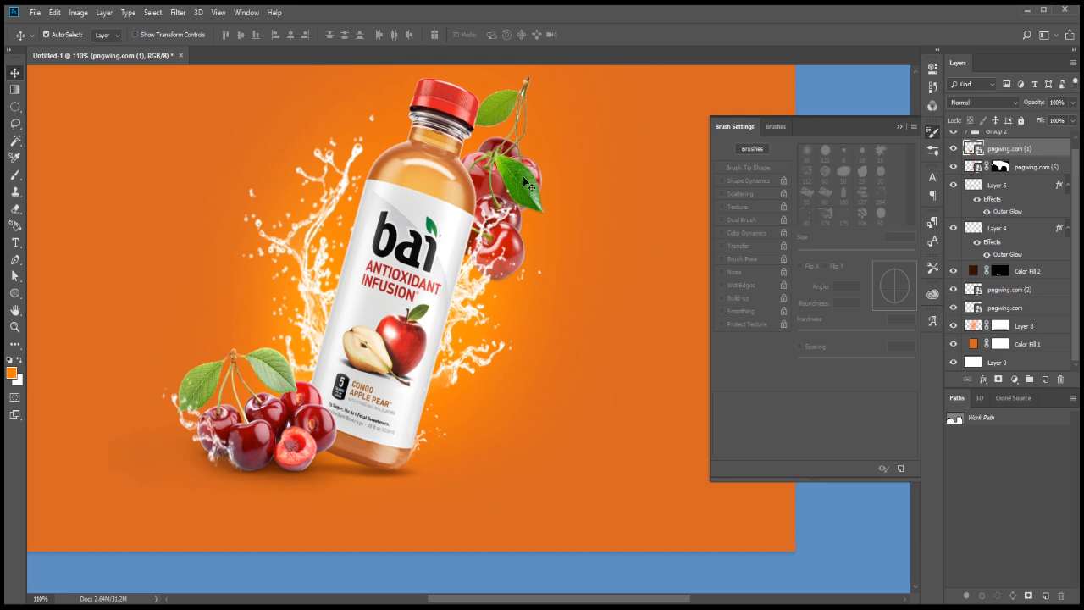
pyautogui.click(526, 183)
pyautogui.scroll(-1, 521, 186)
pyautogui.hotkey('ctrl', 'j')
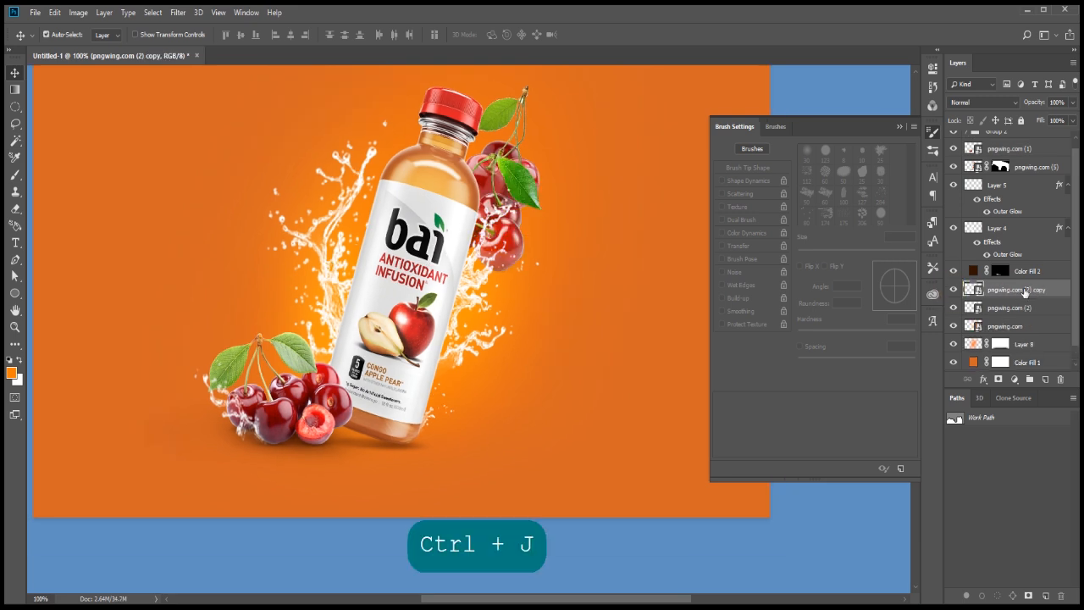
pyautogui.moveTo(1034, 291); pyautogui.dragTo(1035, 133)
# Move the cherry copy beside the lower cherry cluster and rotate it about 17°
pyautogui.hotkey('ctrl', 't')
pyautogui.moveTo(471, 227); pyautogui.dragTo(167, 404)
pyautogui.moveTo(256, 296); pyautogui.dragTo(281, 321)
pyautogui.scroll(-4, 250, 376)
pyautogui.press('space')
pyautogui.moveTo(249, 376); pyautogui.dragTo(526, 267)
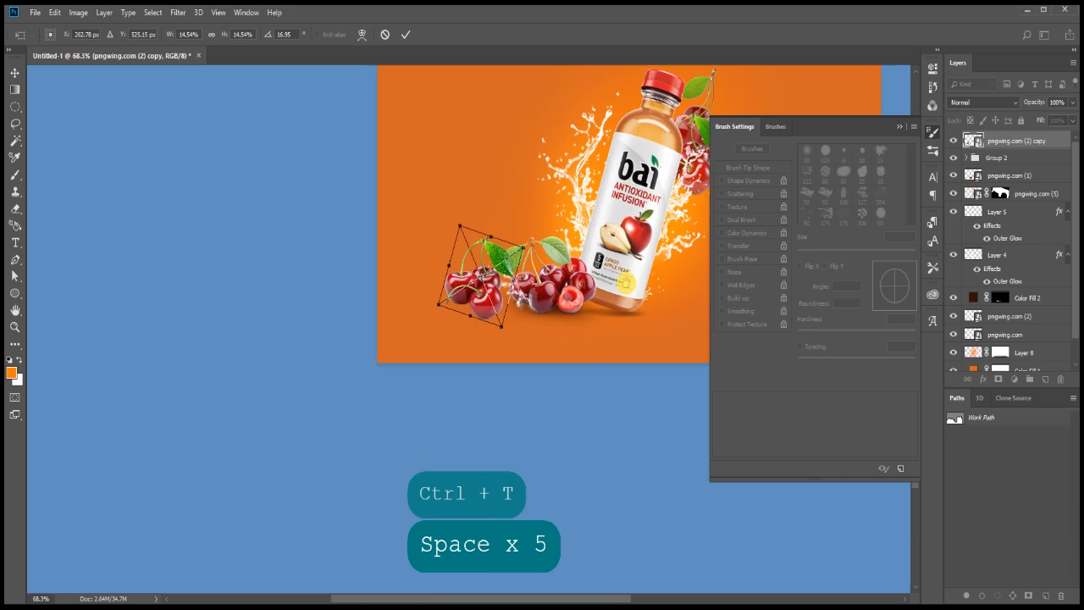
# Enlarge the cherry copy to about 43%, rotate it about -11° and move it so its leaf fills the canvas's lower-left corner
pyautogui.moveTo(552, 215); pyautogui.dragTo(575, 213)
pyautogui.moveTo(538, 298); pyautogui.dragTo(450, 347)
pyautogui.moveTo(510, 235); pyautogui.dragTo(544, 305)
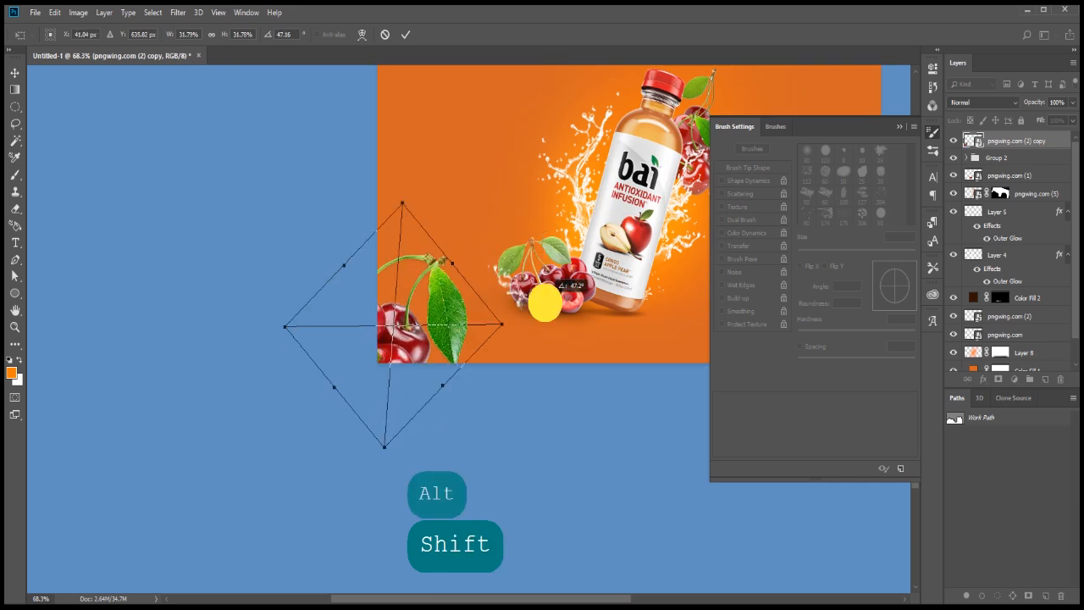
pyautogui.moveTo(432, 293); pyautogui.dragTo(435, 289)
pyautogui.moveTo(543, 334); pyautogui.dragTo(498, 178)
pyautogui.moveTo(446, 327); pyautogui.dragTo(458, 380)
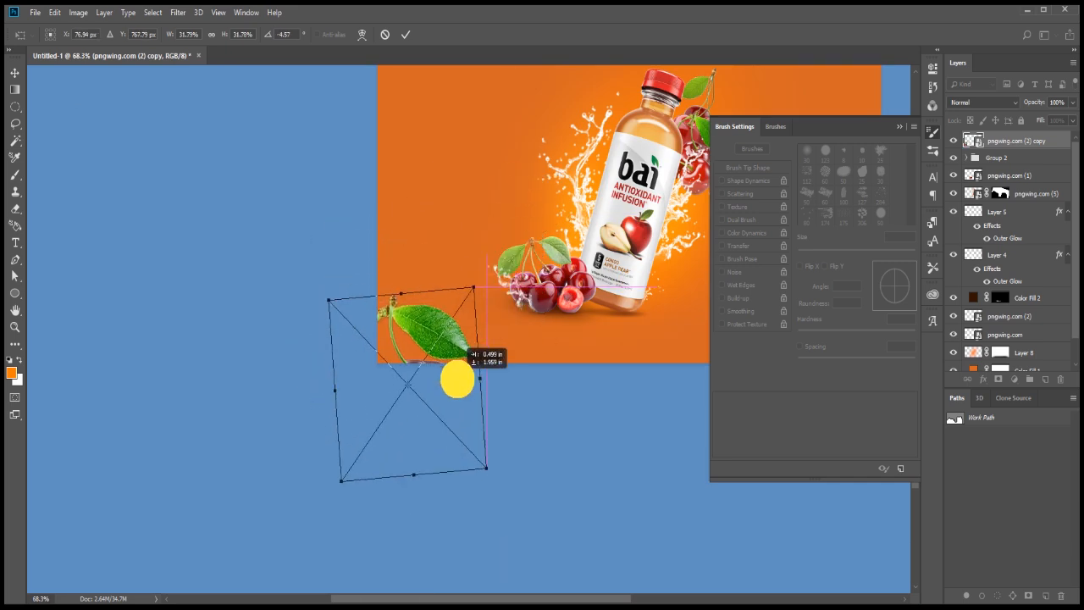
pyautogui.moveTo(545, 343); pyautogui.dragTo(544, 332)
pyautogui.moveTo(491, 463); pyautogui.dragTo(520, 490)
pyautogui.moveTo(464, 394)
pyautogui.mouseDown()
pyautogui.moveTo(480, 416)
pyautogui.moveTo(470, 405)
pyautogui.mouseUp()
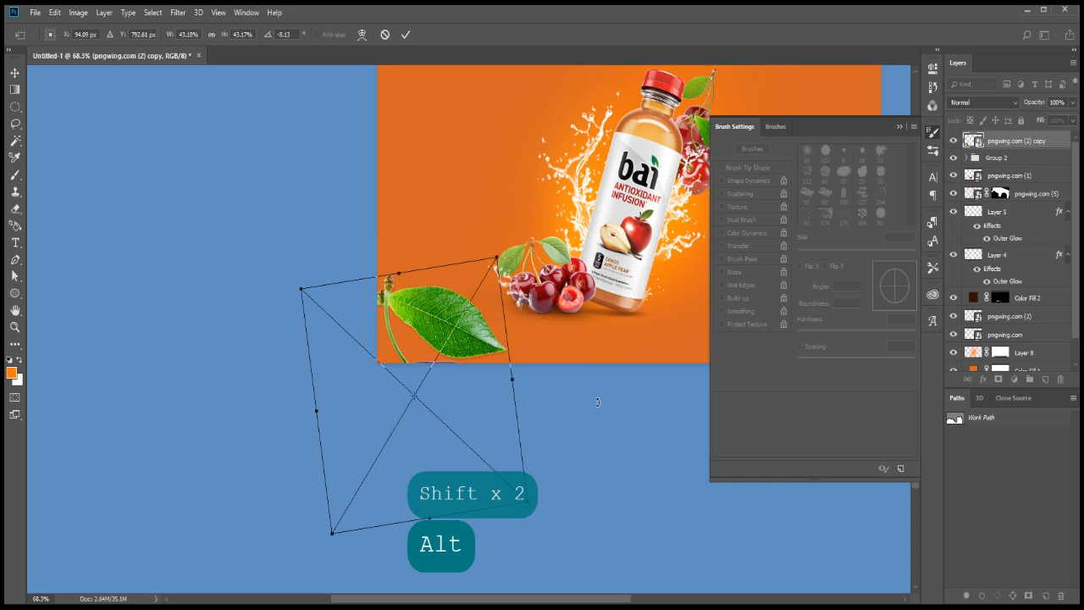
pyautogui.moveTo(613, 383); pyautogui.dragTo(611, 372)
pyautogui.moveTo(474, 385); pyautogui.dragTo(486, 366)
pyautogui.scroll(-2, 520, 374)
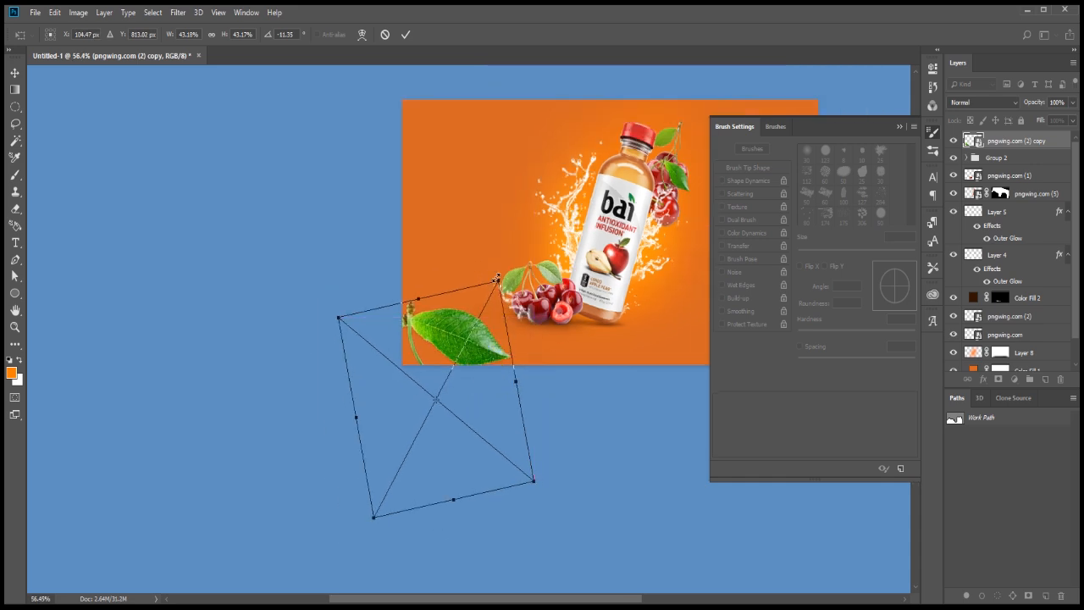
# Refine the corner cherry copy to about 41.5% scale and -31° rotation, nudge its position and apply the transform
pyautogui.moveTo(497, 278); pyautogui.dragTo(503, 260)
pyautogui.moveTo(495, 353); pyautogui.dragTo(509, 318)
pyautogui.press('Right')
pyautogui.press('Down')
pyautogui.press('Down')
pyautogui.scroll(-5, 547, 328)
pyautogui.press('Down')
pyautogui.press('Right')
pyautogui.press('Right')
pyautogui.press('Down')
pyautogui.press('Left')
pyautogui.moveTo(449, 373)
pyautogui.mouseDown()
pyautogui.moveTo(459, 377)
pyautogui.moveTo(449, 368)
pyautogui.mouseUp()
pyautogui.press('Left')
pyautogui.press('Left')
pyautogui.press('Down')
pyautogui.press('Left')
pyautogui.press('Right')
pyautogui.press('Down')
pyautogui.press('Down')
pyautogui.moveTo(434, 284); pyautogui.dragTo(419, 295)
pyautogui.scroll(4, 464, 307)
pyautogui.moveTo(416, 346); pyautogui.dragTo(403, 349)
pyautogui.press('Up')
pyautogui.press('Up')
pyautogui.click(541, 360)
pyautogui.press('Up')
pyautogui.press('Right')
pyautogui.press('Right')
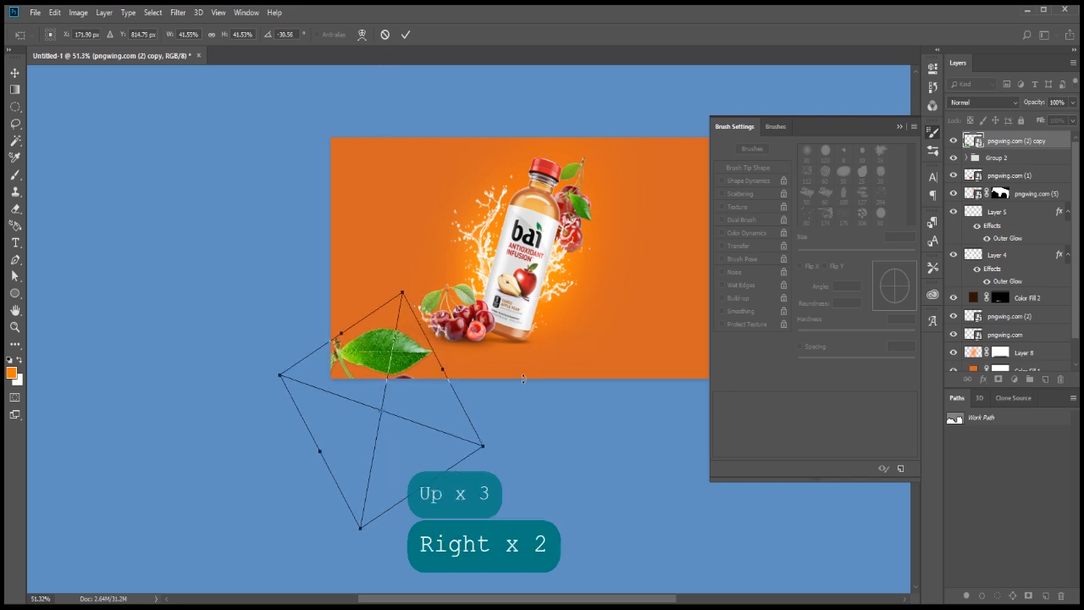
pyautogui.press('Return')
# Duplicate the pngwing.com cherry layer from behind the bottle and move the copy directly above Group 2
pyautogui.scroll(-2, 525, 371)
pyautogui.press('space')
pyautogui.moveTo(582, 367); pyautogui.dragTo(511, 365)
pyautogui.scroll(3, 436, 287)
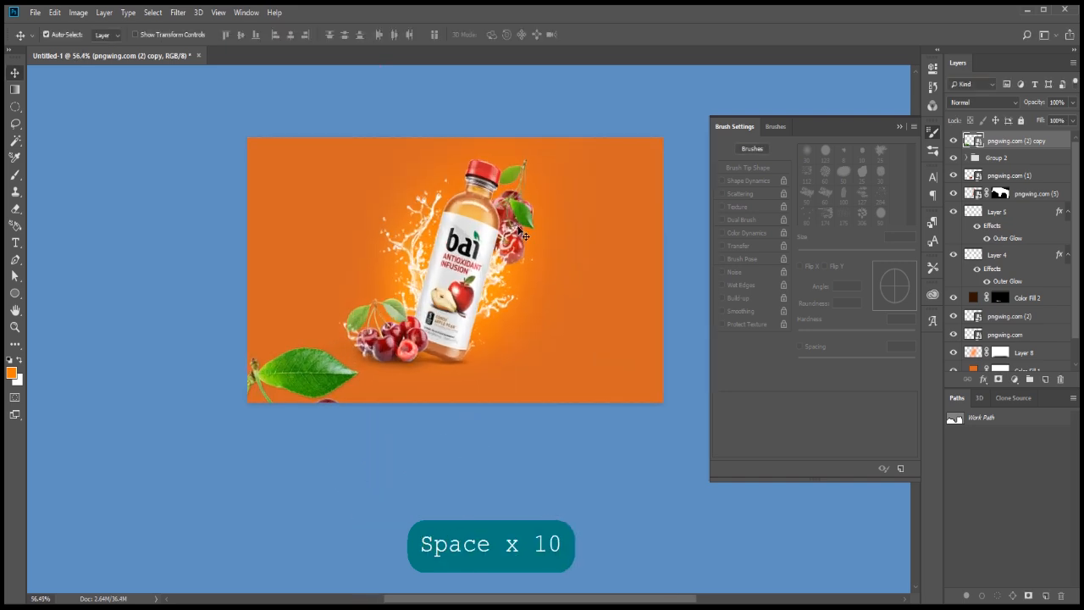
pyautogui.keyDown('ctrl'); pyautogui.click(516, 175); pyautogui.keyUp('ctrl')
pyautogui.hotkey('ctrl', 'j')
pyautogui.moveTo(1041, 330); pyautogui.dragTo(1018, 149)
# Enlarge the new cherry copy to about 145%, rotate it about -24° and place it at the canvas's upper-right corner
pyautogui.hotkey('ctrl', 't')
pyautogui.press('space')
pyautogui.moveTo(567, 228); pyautogui.dragTo(519, 241)
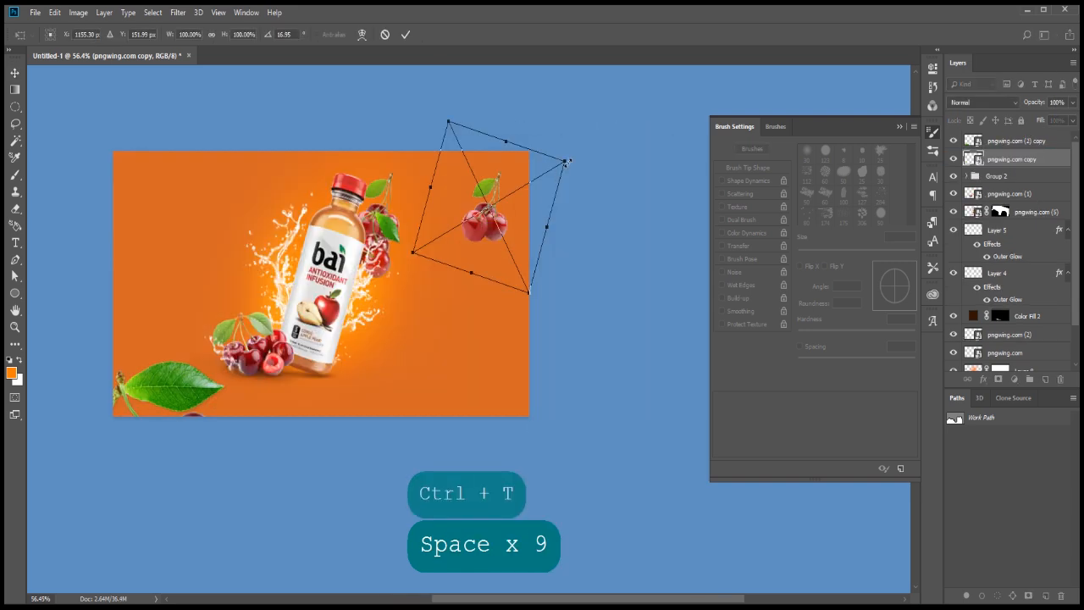
pyautogui.moveTo(566, 159); pyautogui.dragTo(637, 98)
pyautogui.scroll(-2, 513, 220)
pyautogui.moveTo(665, 135); pyautogui.dragTo(609, 206)
pyautogui.moveTo(508, 193); pyautogui.dragTo(631, 188)
pyautogui.moveTo(564, 228); pyautogui.dragTo(556, 239)
pyautogui.press('Left')
pyautogui.press('Left')
pyautogui.press('Left')
pyautogui.press('Left')
pyautogui.press('Up')
pyautogui.moveTo(594, 272); pyautogui.dragTo(513, 217)
pyautogui.press('Right')
pyautogui.press('Right')
pyautogui.press('Right')
pyautogui.press('Up')
pyautogui.press('Up')
pyautogui.press('Down')
pyautogui.press('Down')
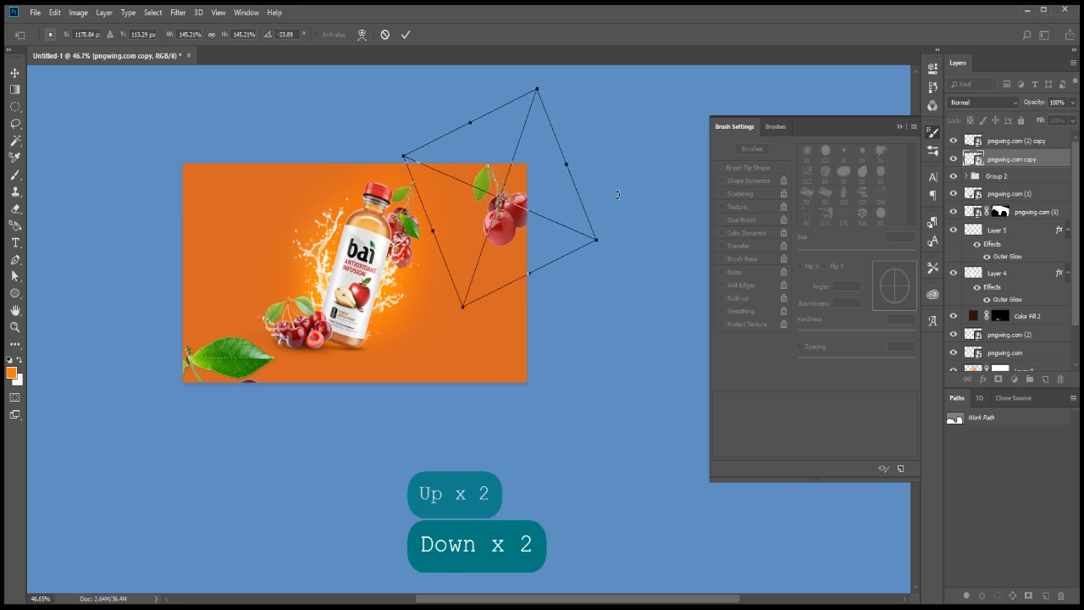
pyautogui.press('Return')
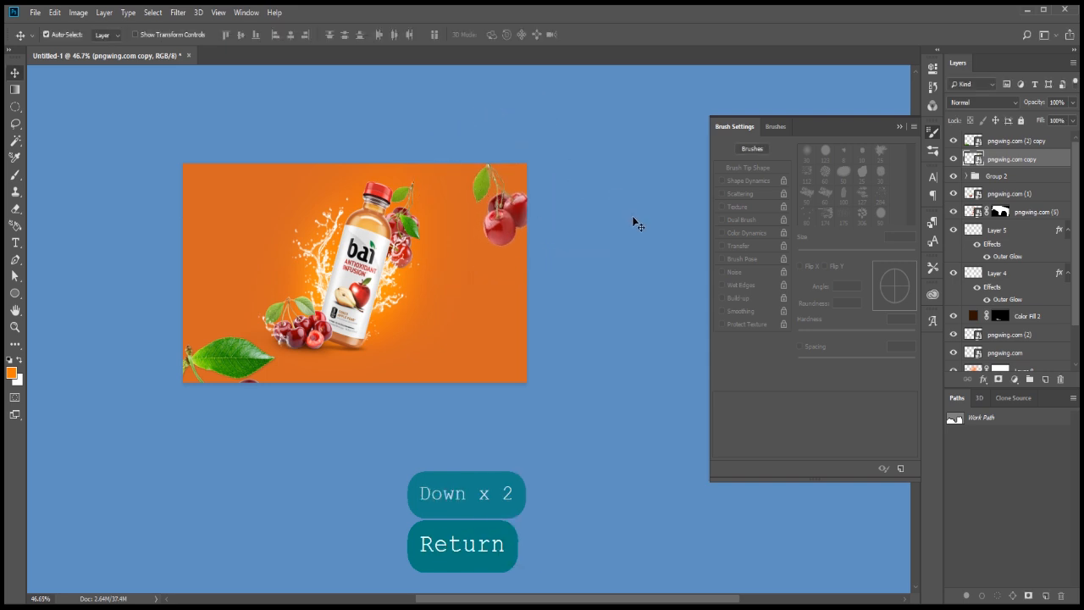
# Duplicate the lower-left leaf layer, pngwing.com (2) copy
pyautogui.click(1008, 138)
pyautogui.scroll(1, 315, 247)
pyautogui.press('space')
pyautogui.moveTo(405, 252); pyautogui.dragTo(422, 282)
pyautogui.scroll(2, 440, 282)
pyautogui.scroll(2, 455, 347)
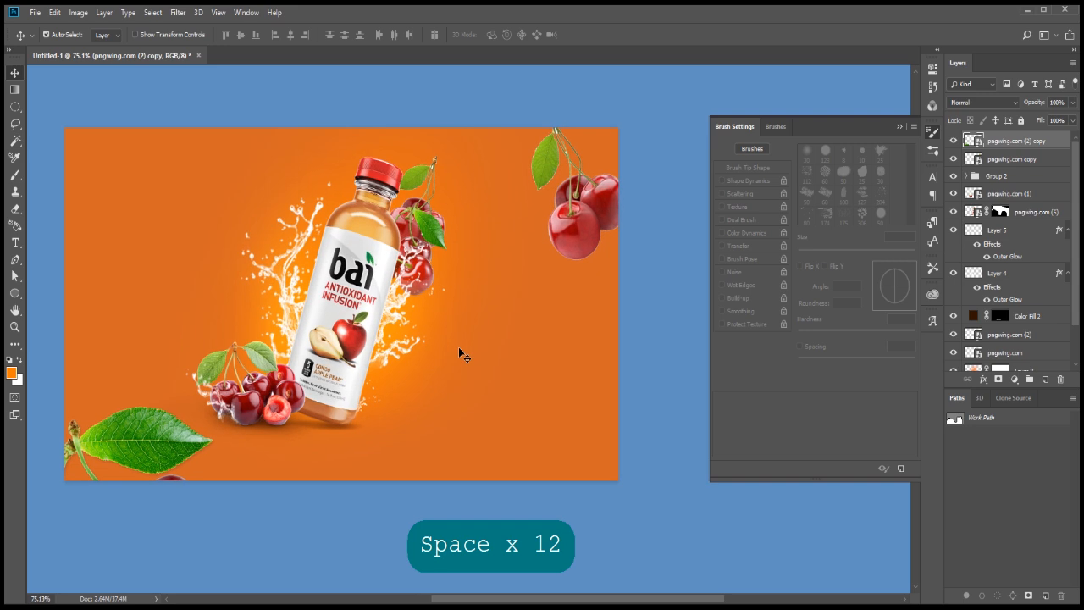
pyautogui.scroll(1, 423, 355)
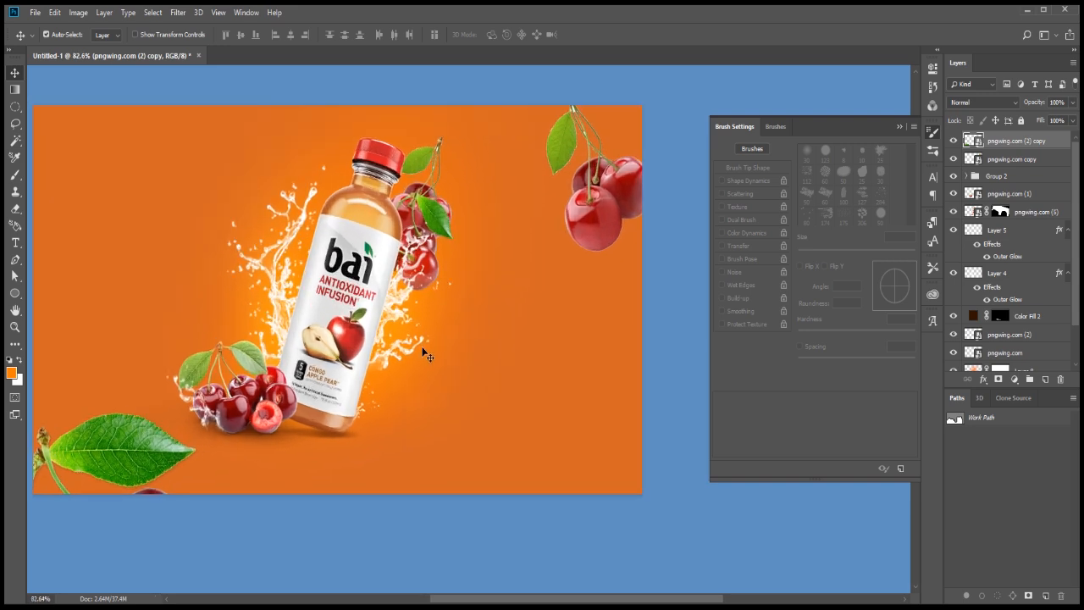
pyautogui.scroll(-2, 425, 353)
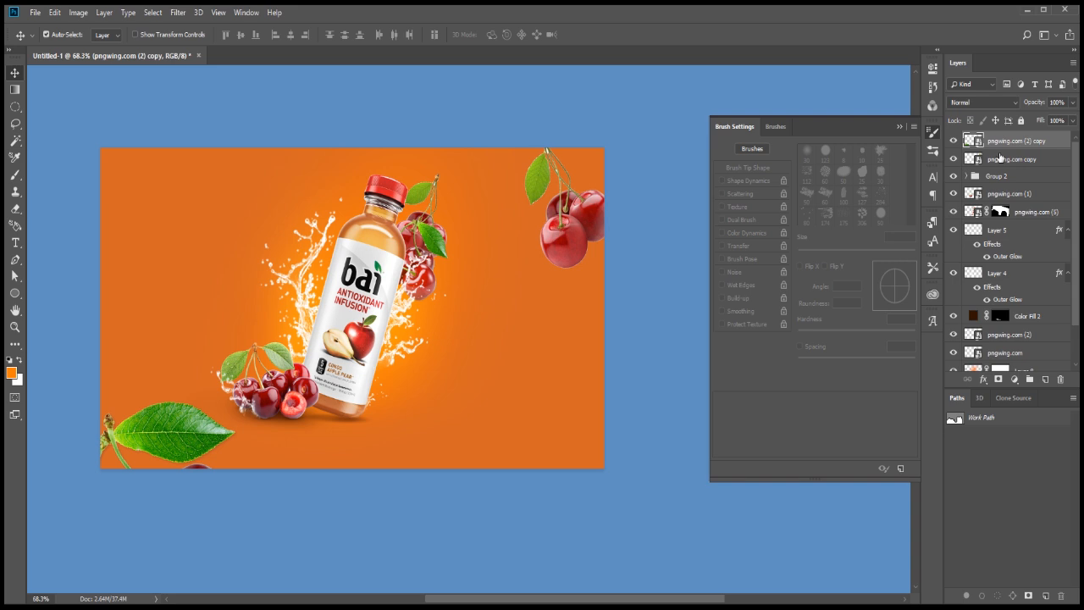
pyautogui.hotkey('ctrl', 'j')
# Apply a Motion Blur to the leaf duplicate with an angle of 14° and a distance of 120 pixels
pyautogui.click(178, 12)
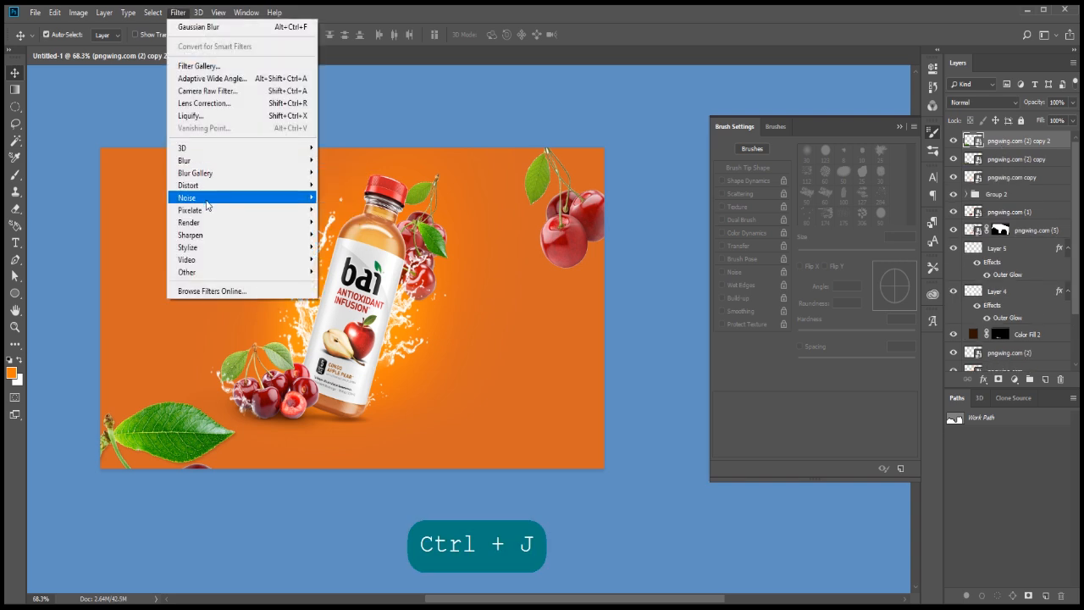
pyautogui.moveTo(271, 158)
pyautogui.click(347, 241)
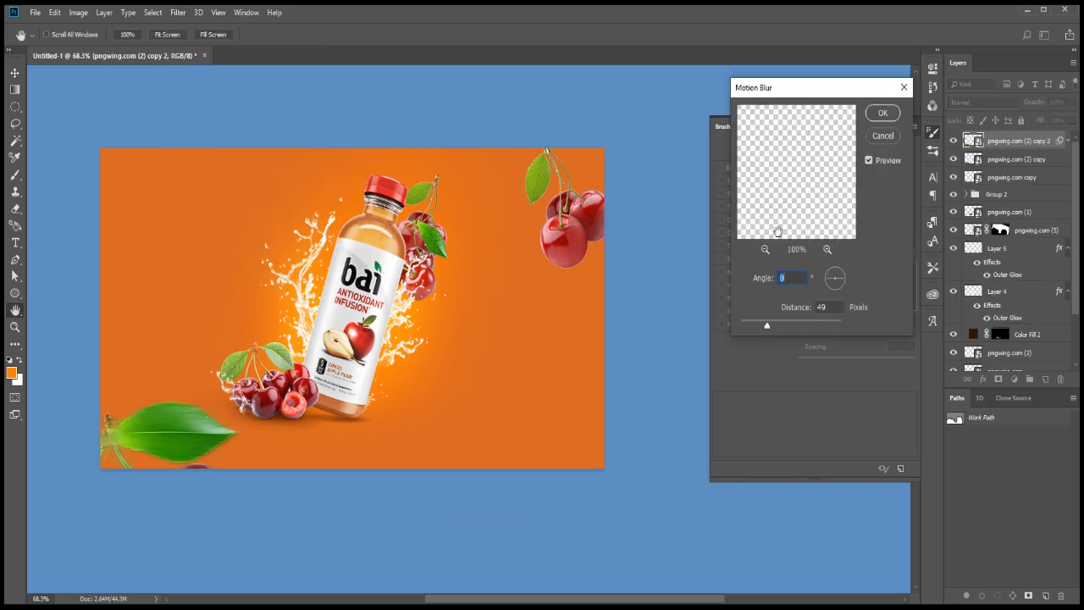
pyautogui.press('Escape')
pyautogui.click(178, 12)
pyautogui.click(346, 234)
pyautogui.press('Tab')
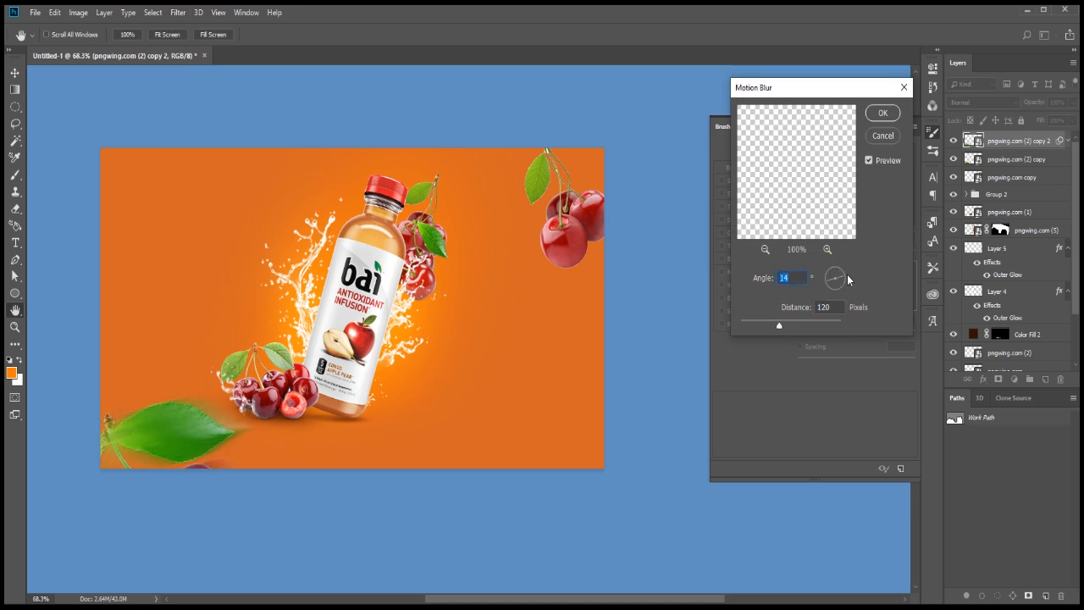
pyautogui.press('Return')
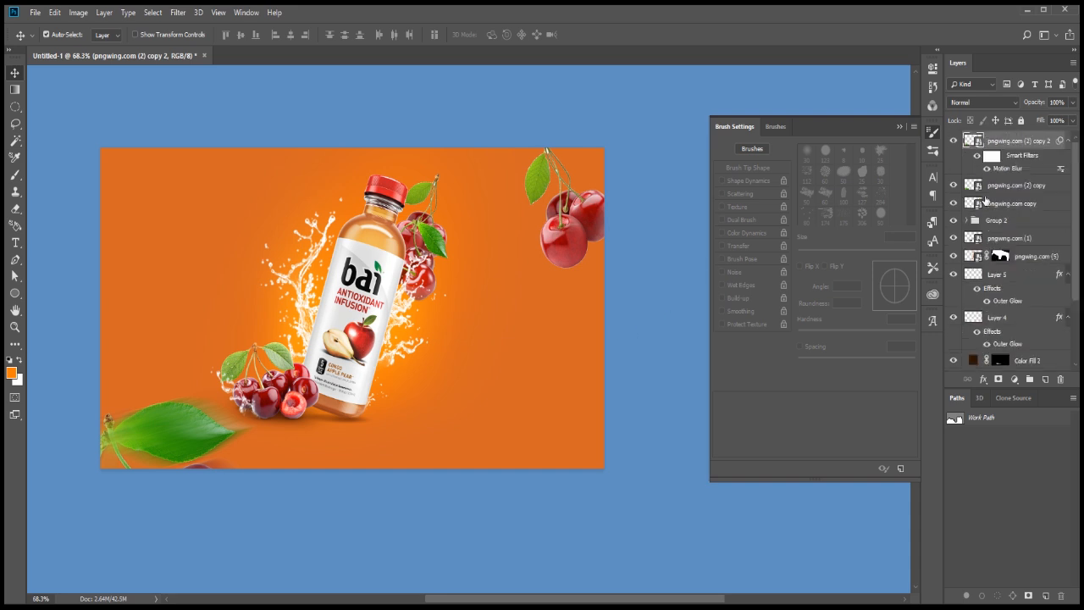
# Duplicate the upper-right cherry layer, pngwing.com copy, and apply Motion Blur at 14° with a distance of 120 pixels
pyautogui.press('v')
pyautogui.click(655, 226)
pyautogui.hotkey('ctrl', 'j')
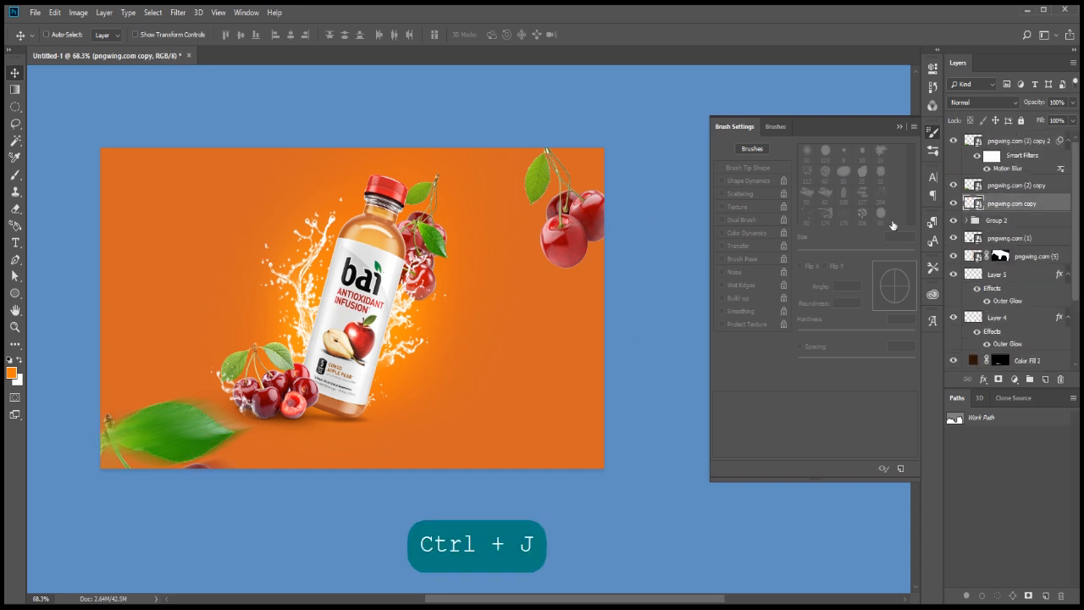
pyautogui.click(178, 12)
pyautogui.click(211, 24)
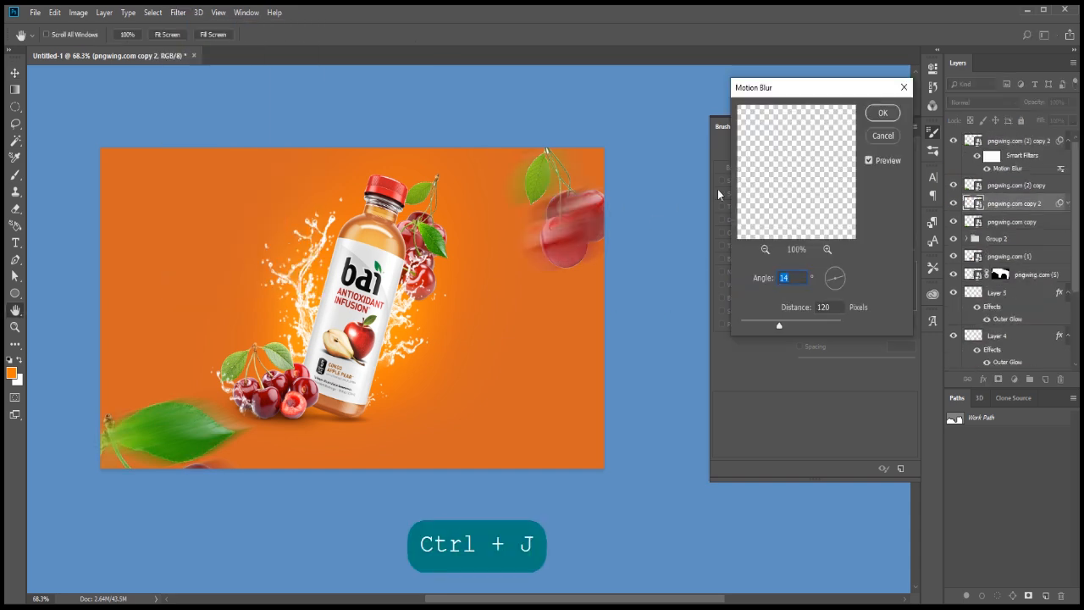
pyautogui.click(883, 113)
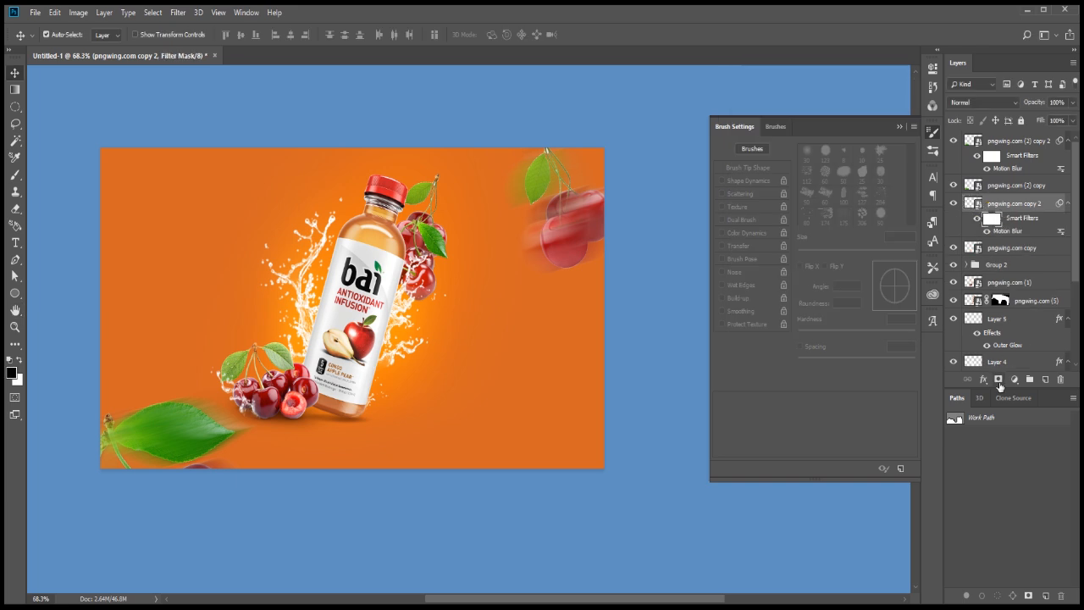
# Paint over the upper-right cherries on their smart filter mask with a soft 90 px black brush at 40% opacity
pyautogui.press('b')
pyautogui.rightClick(574, 226)
pyautogui.press('Return')
pyautogui.press(']')
pyautogui.press(']')
pyautogui.press(']')
pyautogui.press(']')
pyautogui.press(']')
pyautogui.press(']')
pyautogui.press(']')
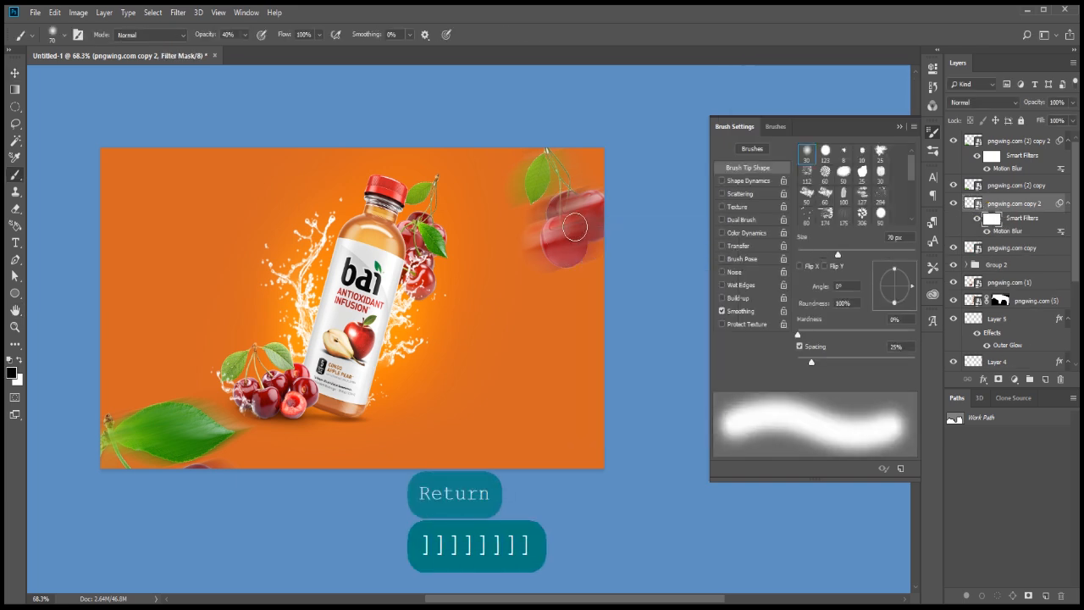
pyautogui.press(']')
pyautogui.press(']')
pyautogui.moveTo(574, 227)
pyautogui.mouseDown()
pyautogui.moveTo(560, 231)
pyautogui.moveTo(580, 216)
pyautogui.mouseUp()
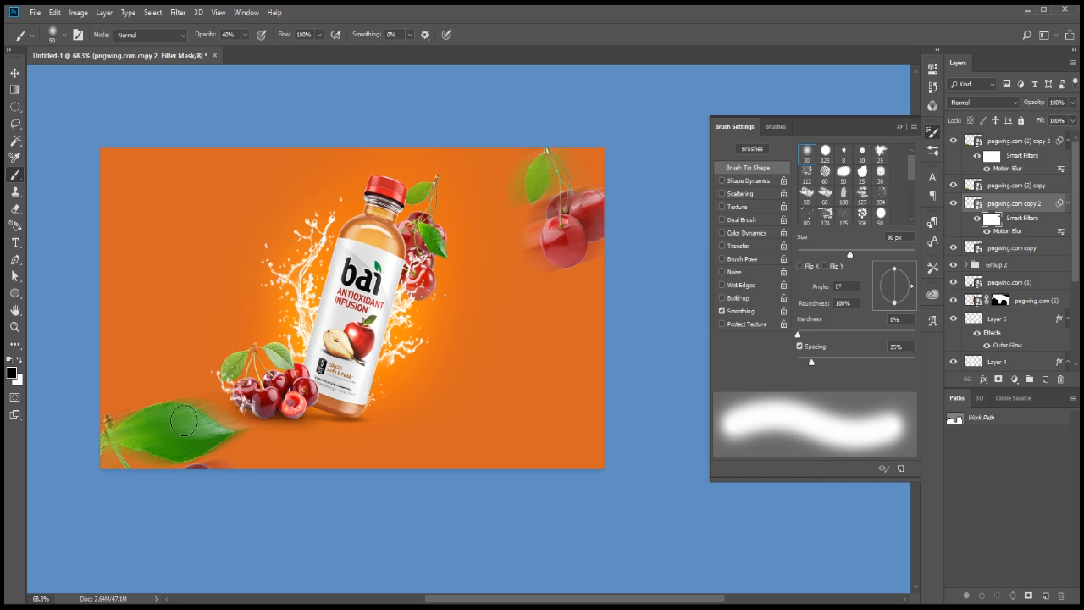
# Paint black over the lower-left leaf on the smart filter mask of pngwing.com (2) copy 2
pyautogui.click(990, 155)
pyautogui.moveTo(198, 432); pyautogui.dragTo(137, 430)
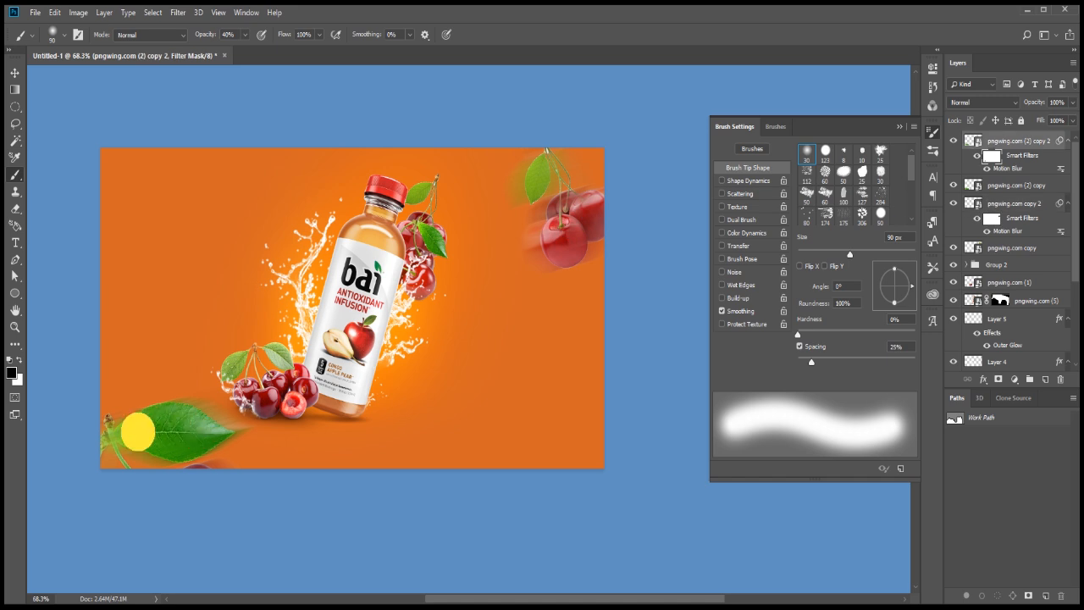
pyautogui.scroll(-1, 215, 438)
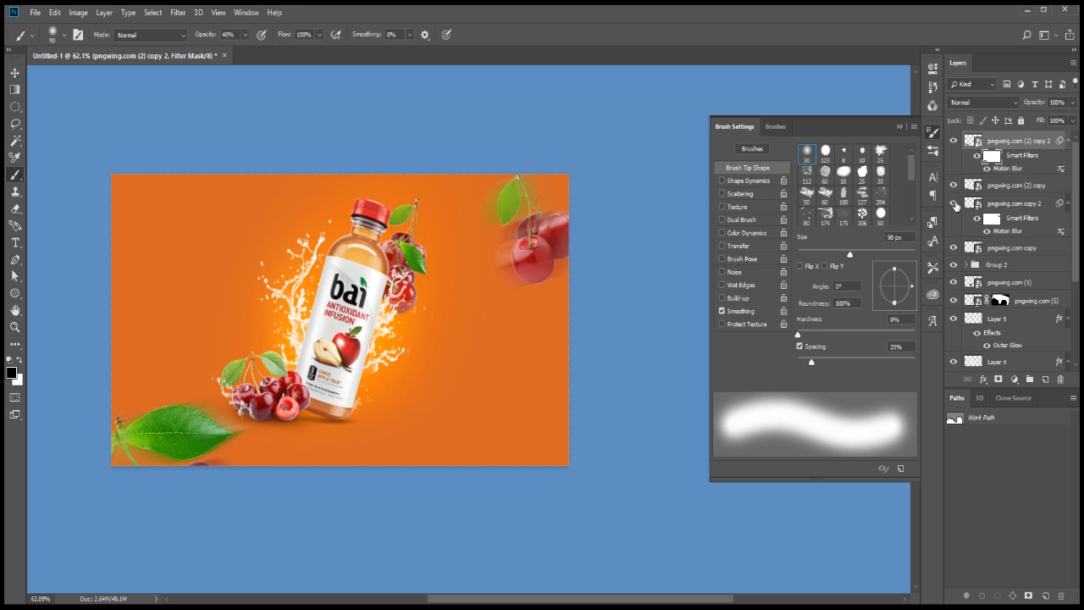
pyautogui.keyDown('shift'); pyautogui.click(1016, 203); pyautogui.keyUp('shift')
pyautogui.hotkey('ctrl', 't')
pyautogui.press('Return')
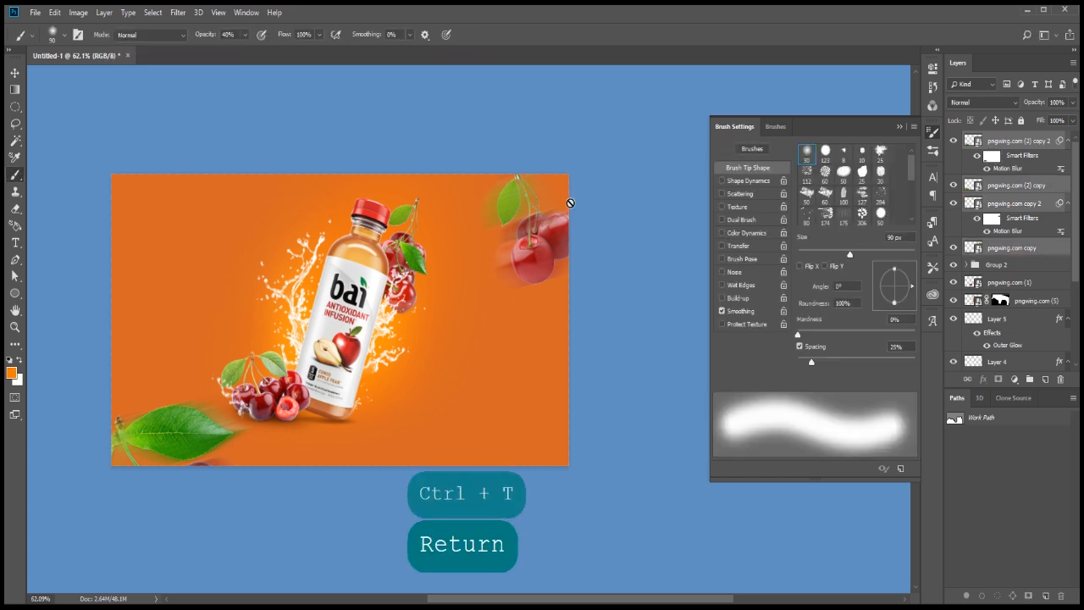
# Scale the two upper-right cherry layers, pngwing.com copy and pngwing.com copy 2, together to about 117%
pyautogui.click(1020, 206)
pyautogui.keyDown('shift'); pyautogui.click(1012, 248); pyautogui.keyUp('shift')
pyautogui.hotkey('ctrl', 't')
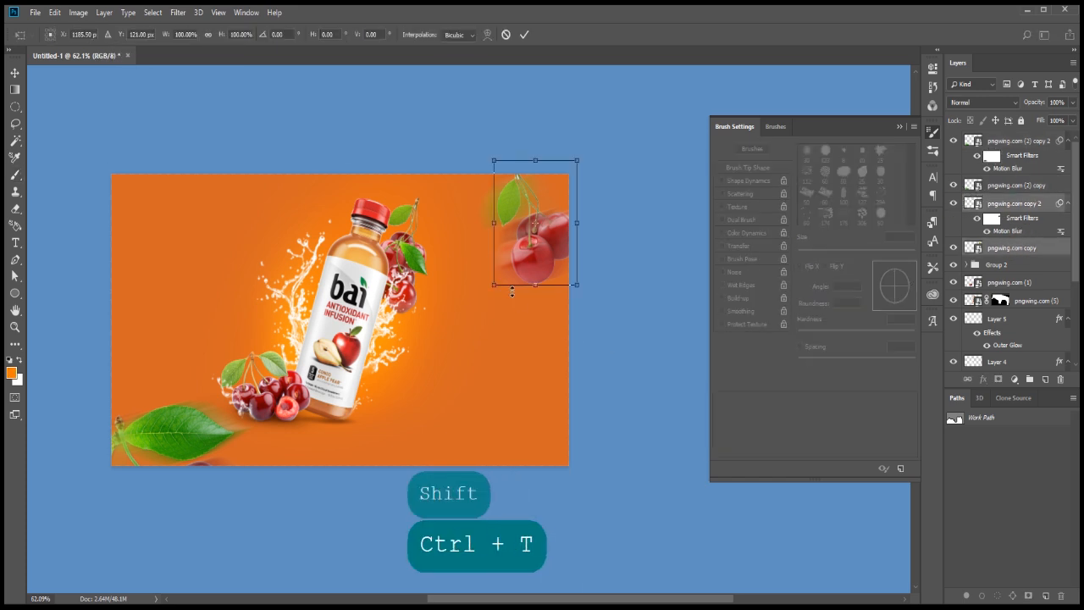
pyautogui.moveTo(494, 283); pyautogui.dragTo(479, 292)
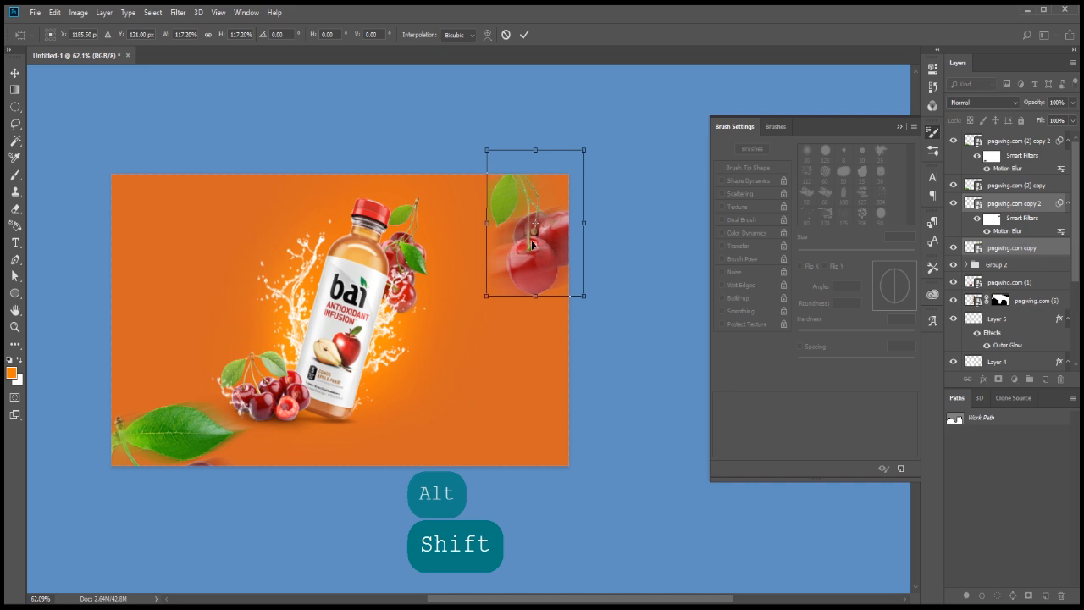
pyautogui.press('Return')
# Paint white over the upper-right cherries on their smart filter mask with a soft 175 px brush to restore the blur
pyautogui.click(991, 218)
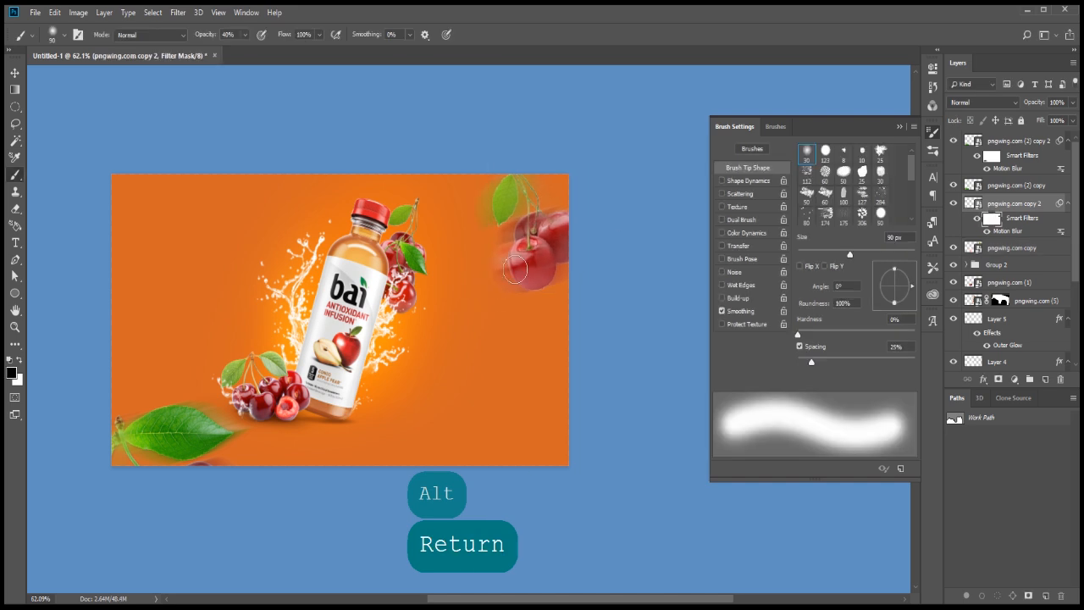
pyautogui.press('x')
pyautogui.press(']')
pyautogui.press(']')
pyautogui.press(']')
pyautogui.press(']')
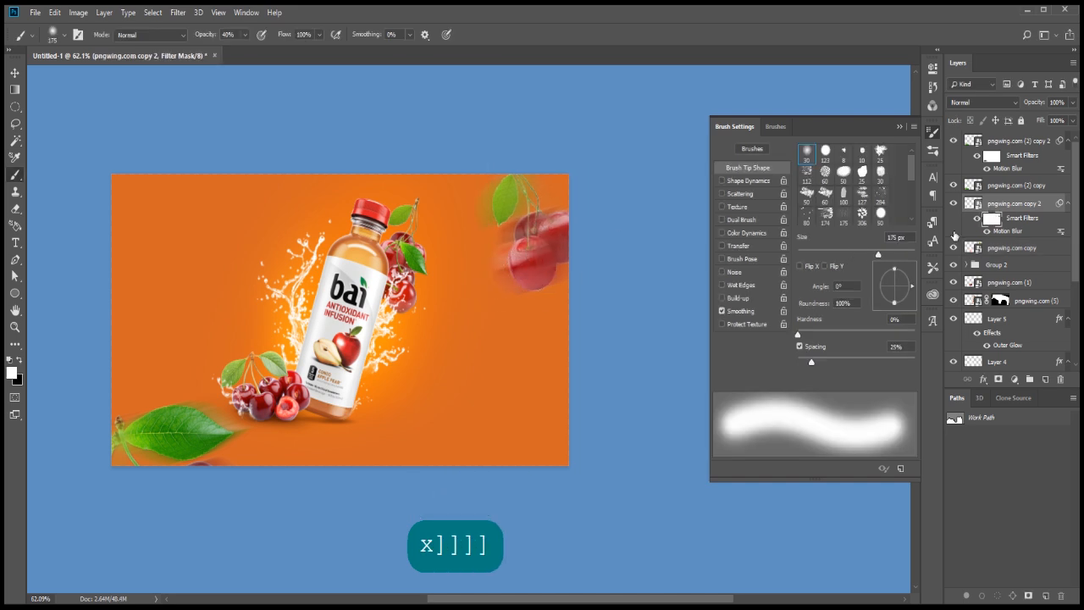
# Add a solid colour fill layer in black above all other layers
pyautogui.scroll(-1, 595, 267)
pyautogui.scroll(1, 449, 281)
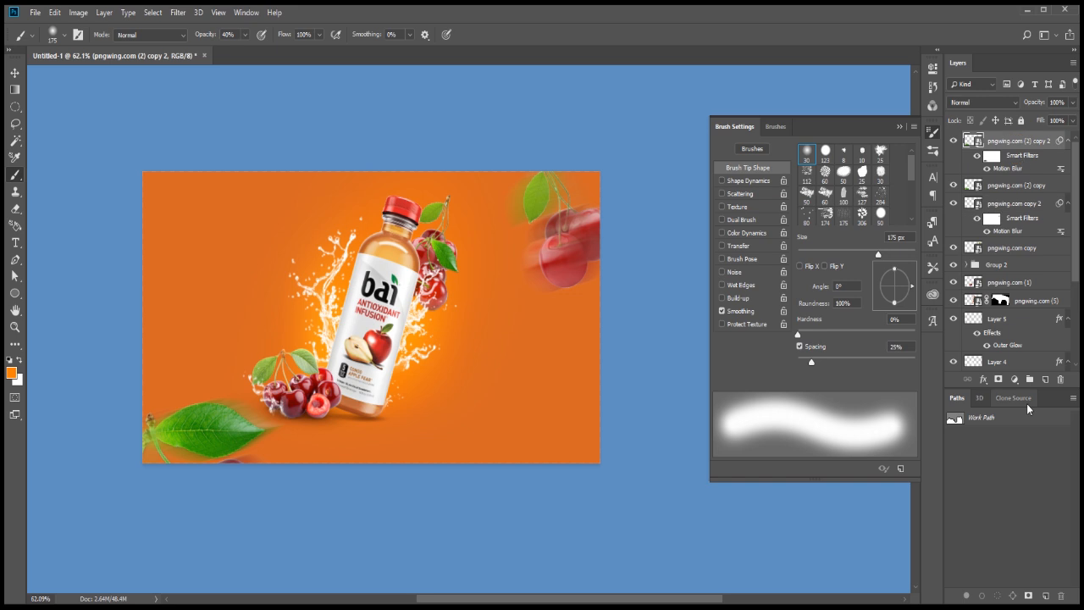
pyautogui.click(1014, 378)
pyautogui.click(1032, 388)
pyautogui.press('Return')
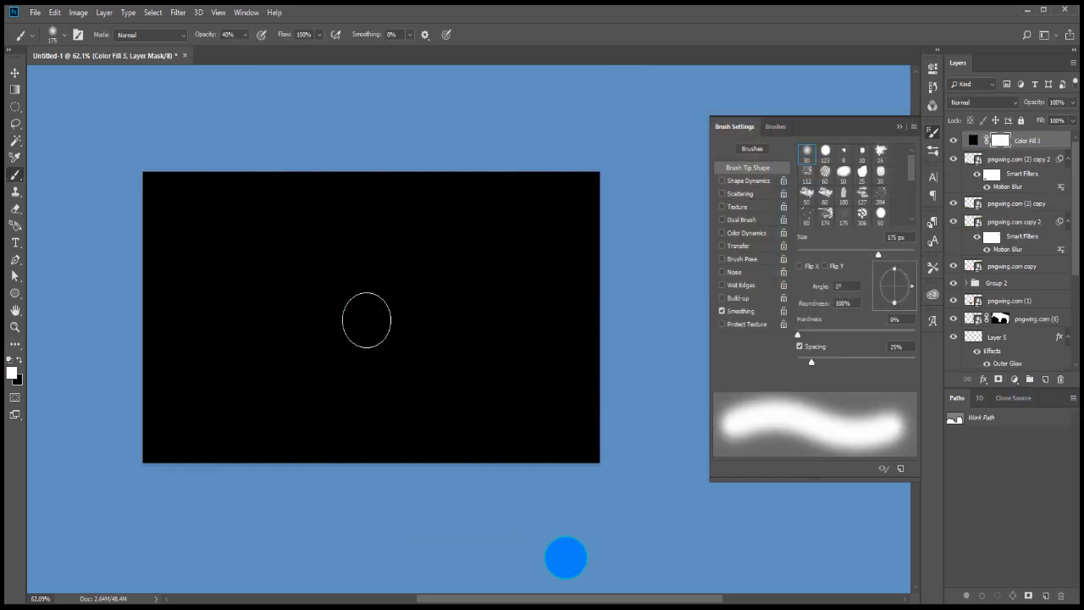
# Build a vignette by painting black at the centre of Color Fill 3's mask with a soft brush enlarged up to 2100 px
pyautogui.press('space')
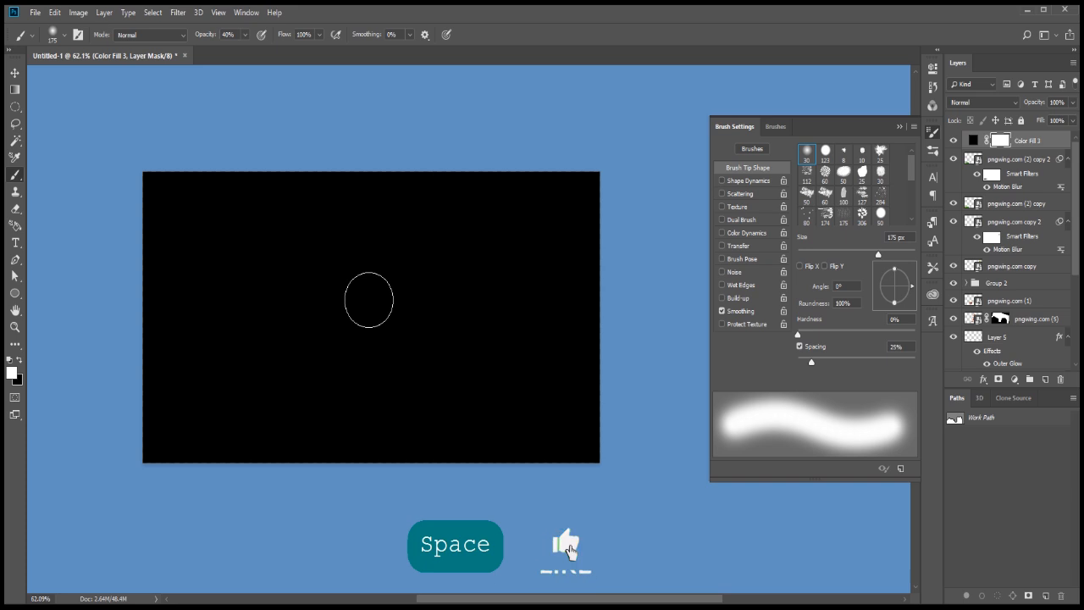
pyautogui.press(']')
pyautogui.press(']')
pyautogui.press(']')
pyautogui.press(']')
pyautogui.press(']')
pyautogui.press(']')
pyautogui.press(']')
pyautogui.press(']')
pyautogui.press('x')
pyautogui.click(372, 308)
pyautogui.press(']')
pyautogui.press(']')
pyautogui.press(']')
pyautogui.press(']')
pyautogui.press(']')
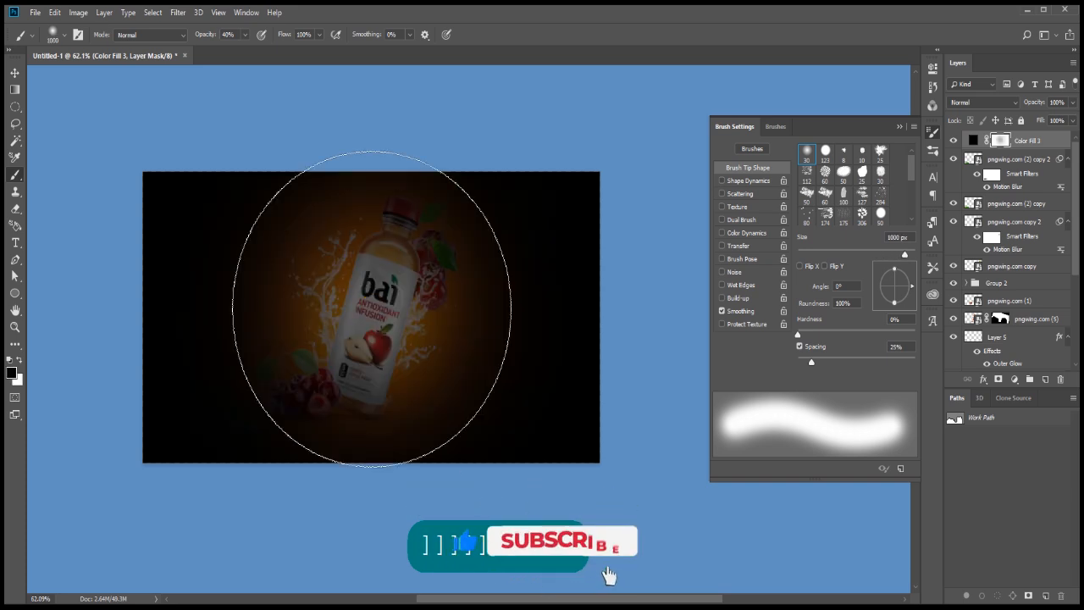
pyautogui.click(372, 309)
pyautogui.press(']')
pyautogui.press(']')
pyautogui.press(']')
pyautogui.click(372, 309)
pyautogui.press(']')
pyautogui.press(']')
pyautogui.press(']')
pyautogui.press(']')
pyautogui.press(']')
pyautogui.click(371, 310)
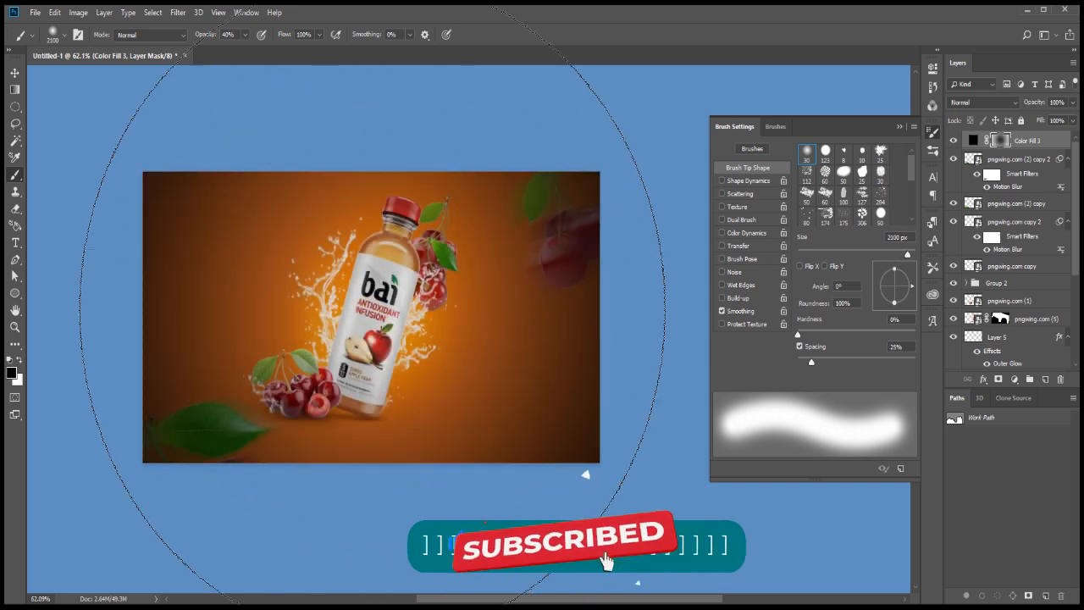
# Lighten the middle of the vignette by painting black on Color Fill 3's mask with the 2100 px brush at 30% opacity
pyautogui.press('3')
pyautogui.click(373, 309)
pyautogui.click(404, 306)
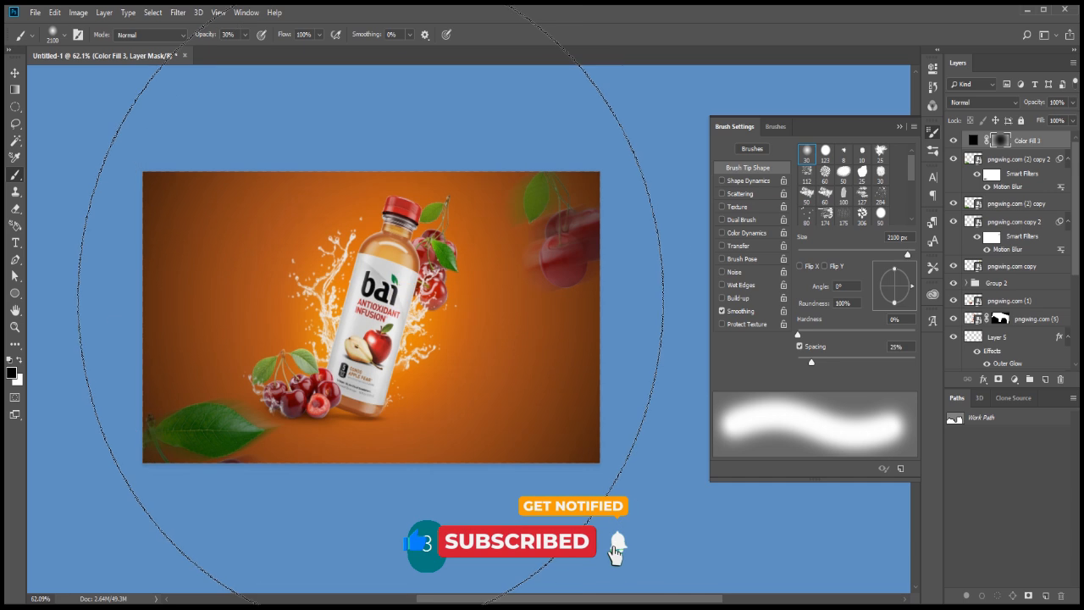
# Undo the last mask edit and paint black across the middle of Color Fill 3's mask with a 1300 px brush at 10% opacity
pyautogui.rightClick(376, 305)
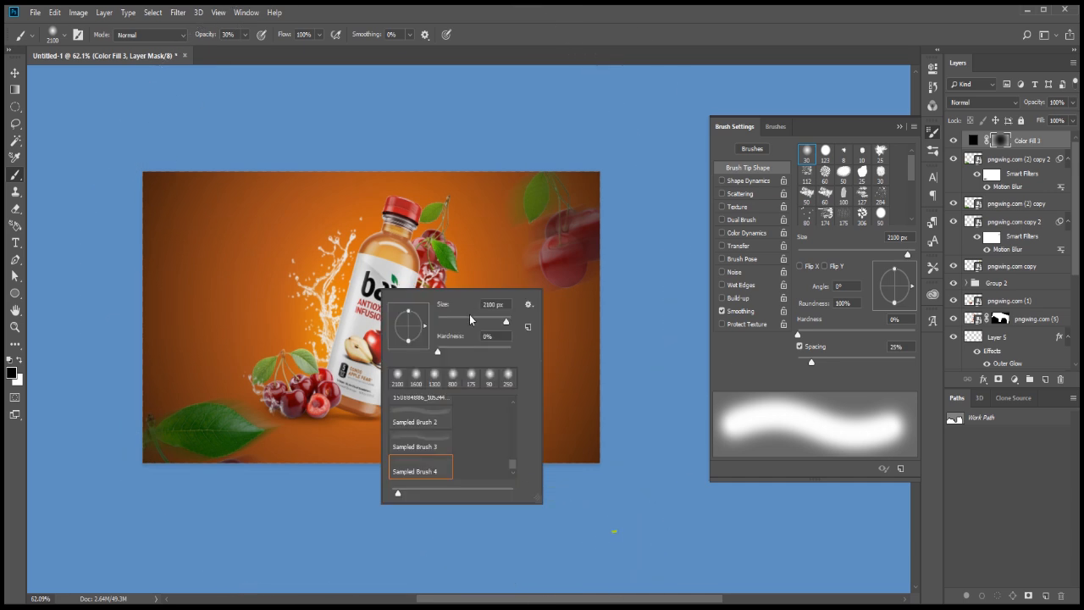
pyautogui.press('Escape')
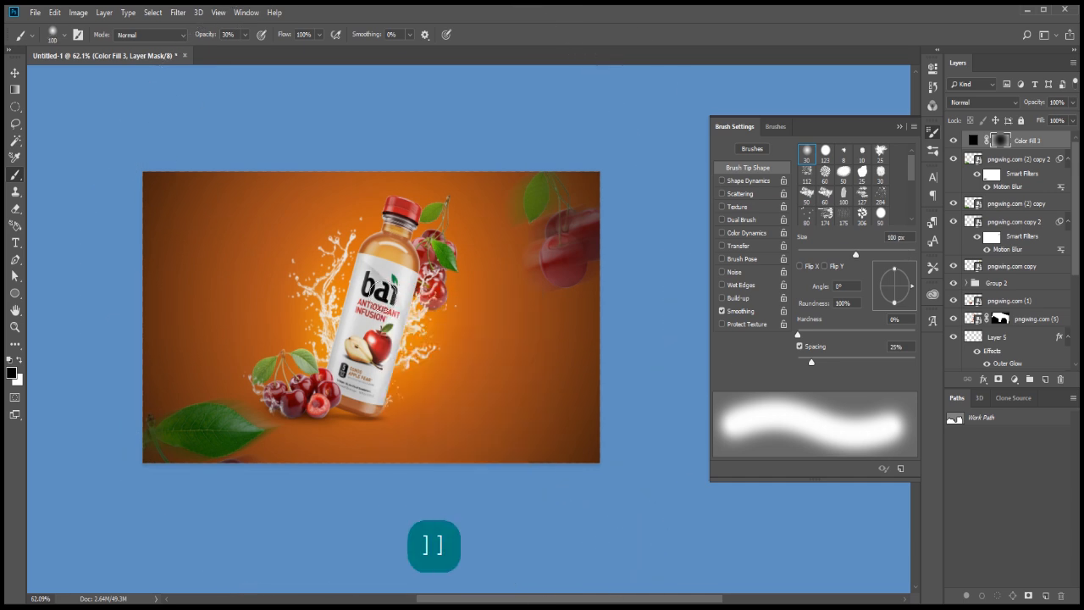
pyautogui.press(']')
pyautogui.press(']')
pyautogui.press(']')
pyautogui.press(']')
pyautogui.press(']')
pyautogui.press(']')
pyautogui.press(']')
pyautogui.press(']')
pyautogui.press(']')
pyautogui.press(']')
pyautogui.press(']')
pyautogui.press(']')
pyautogui.press(']')
pyautogui.press(']')
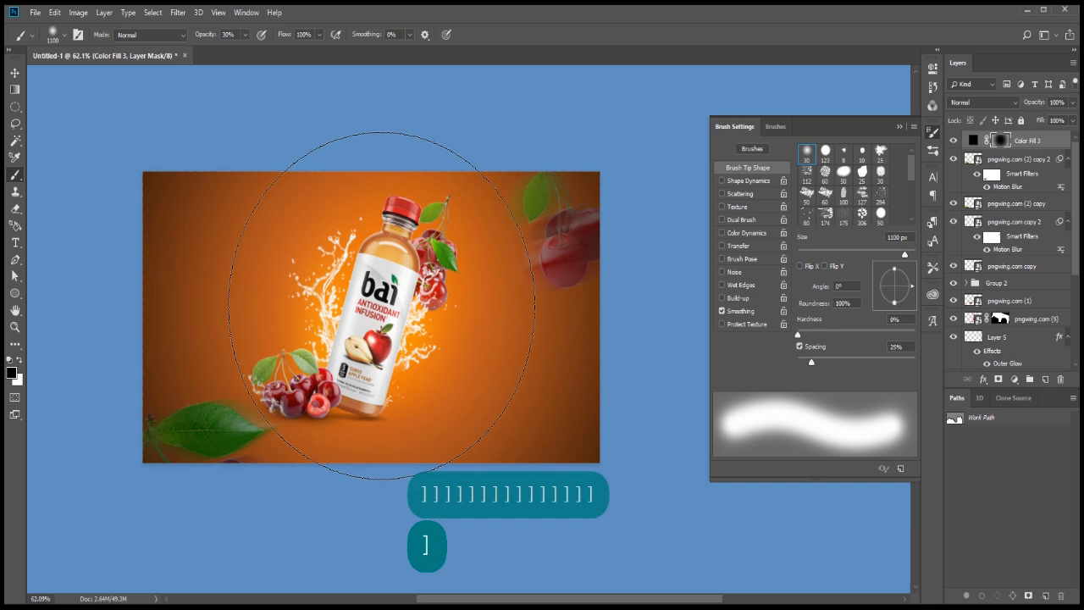
pyautogui.press(']')
pyautogui.press(']')
pyautogui.hotkey('ctrl', 'z')
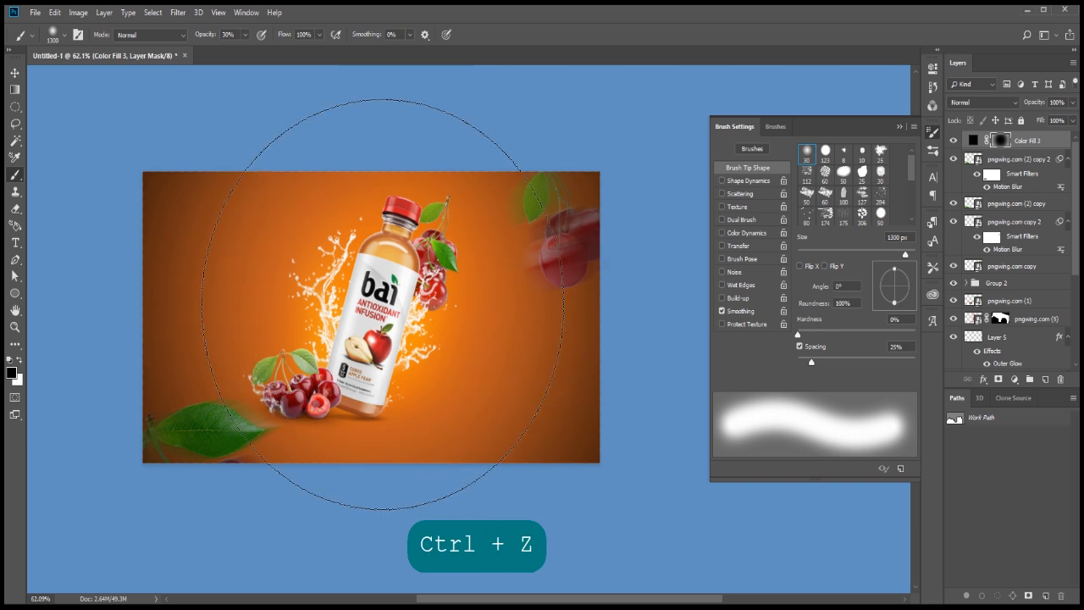
pyautogui.press('1')
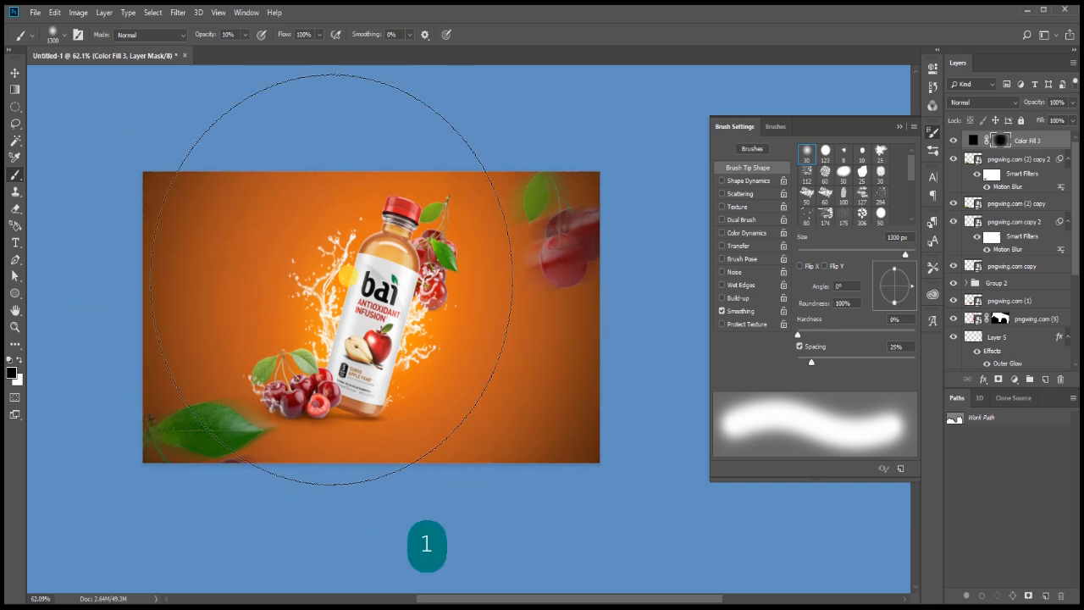
pyautogui.moveTo(348, 276); pyautogui.dragTo(442, 284)
# Set the soft mask brush's size to 900 px
pyautogui.rightClick(373, 296)
pyautogui.click(488, 329)
pyautogui.press('Return')
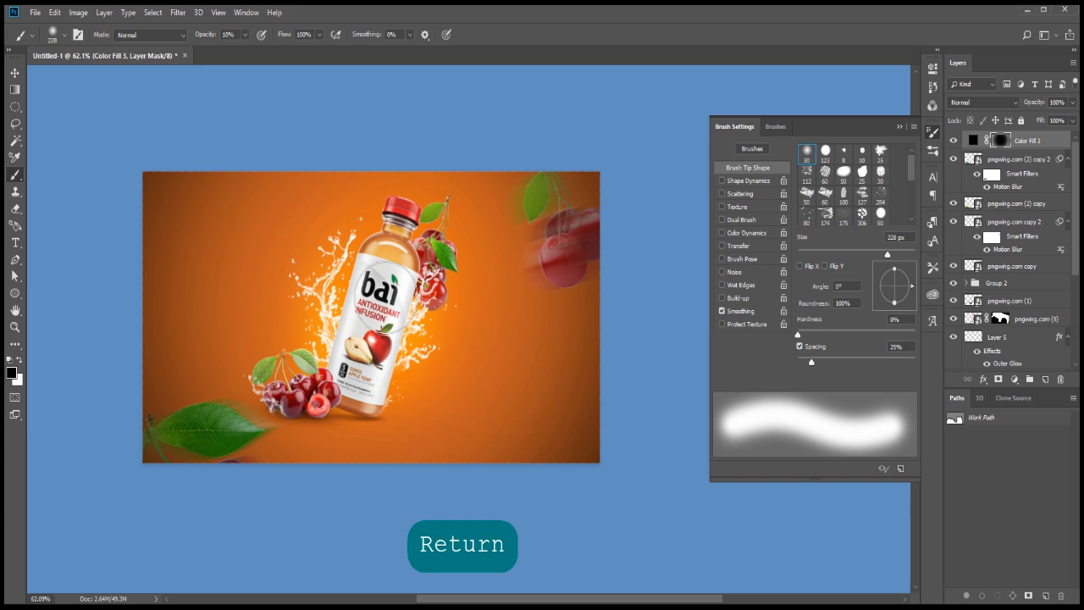
pyautogui.press(']')
pyautogui.press(']')
pyautogui.press(']')
pyautogui.press(']')
pyautogui.press(']')
pyautogui.press(']')
pyautogui.press(']')
pyautogui.press(']')
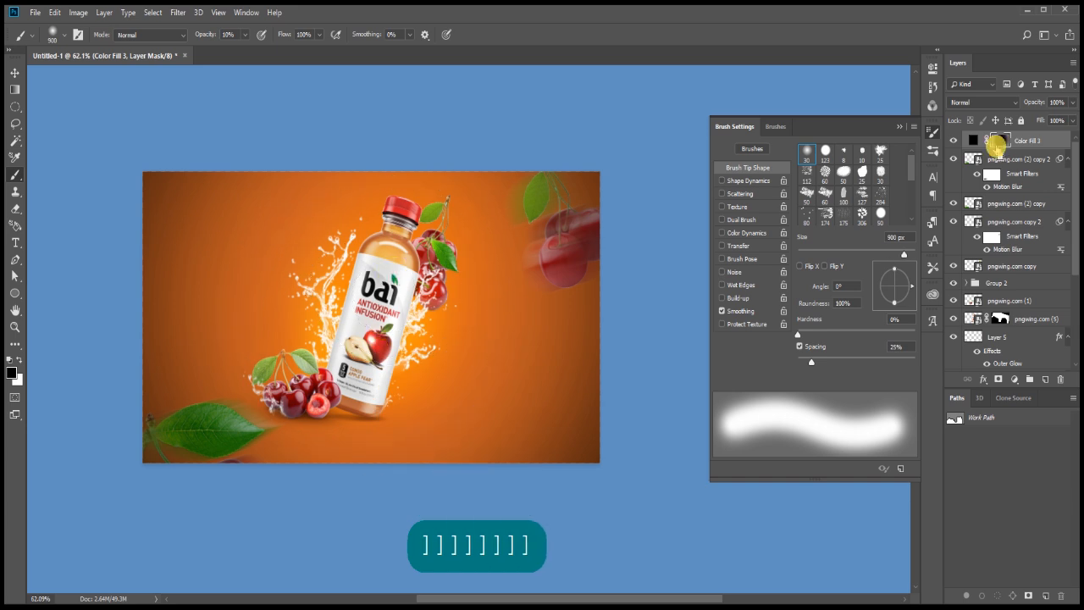
# Add a Levels adjustment masked by the inverse of Color Fill 3's mask, with input black at 18 and input white at 242
pyautogui.press('ctrl')
pyautogui.hotkey('ctrl', 'shift', 'i')
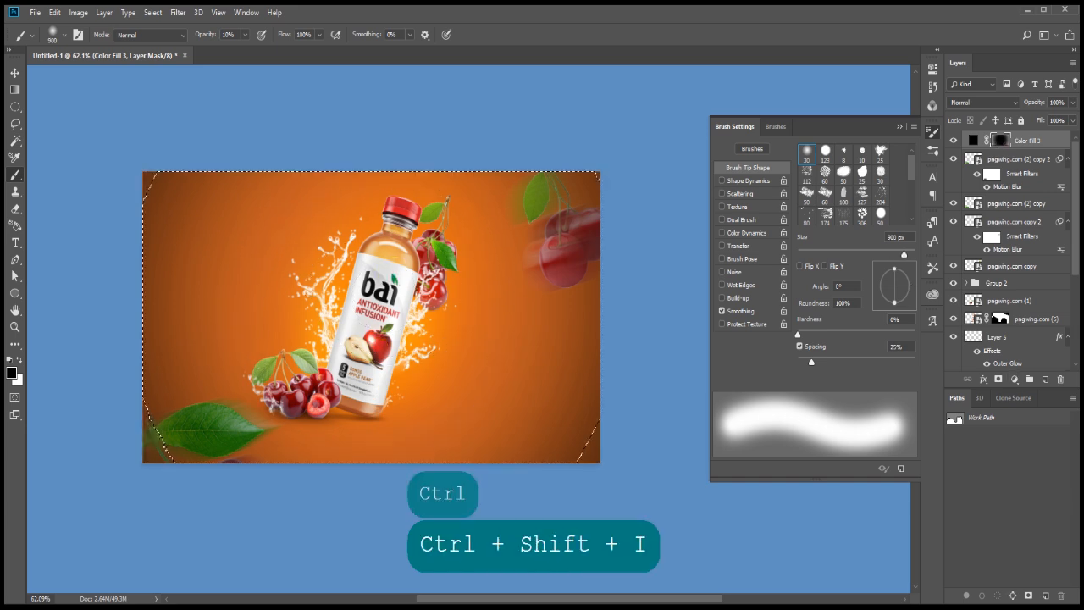
pyautogui.click(1015, 381)
pyautogui.click(1029, 423)
pyautogui.moveTo(814, 200); pyautogui.dragTo(820, 200)
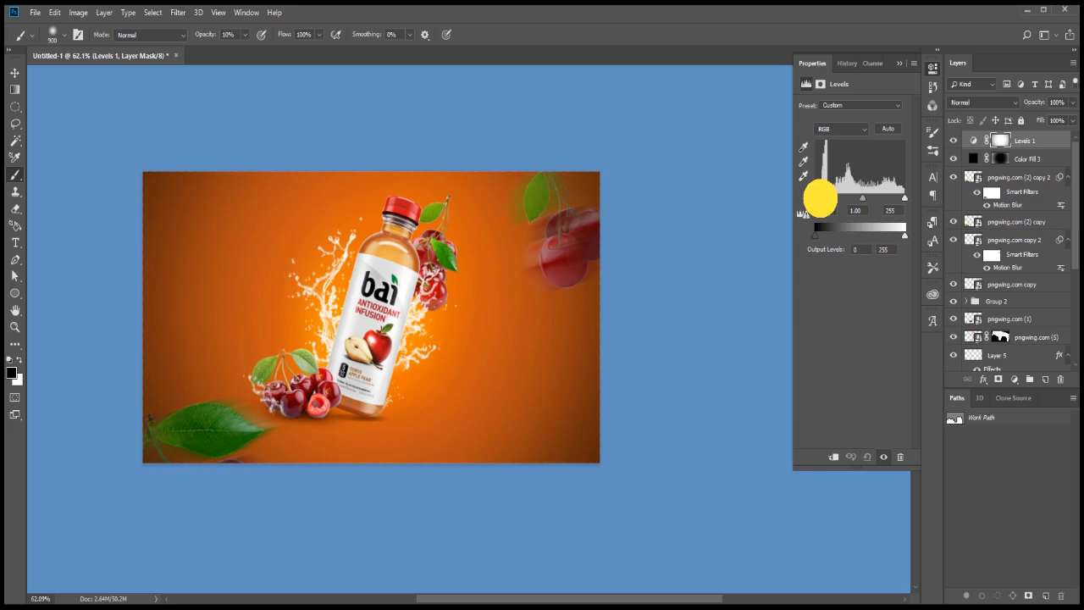
pyautogui.moveTo(904, 198)
pyautogui.mouseDown()
pyautogui.moveTo(859, 198)
pyautogui.moveTo(900, 197)
pyautogui.mouseUp()
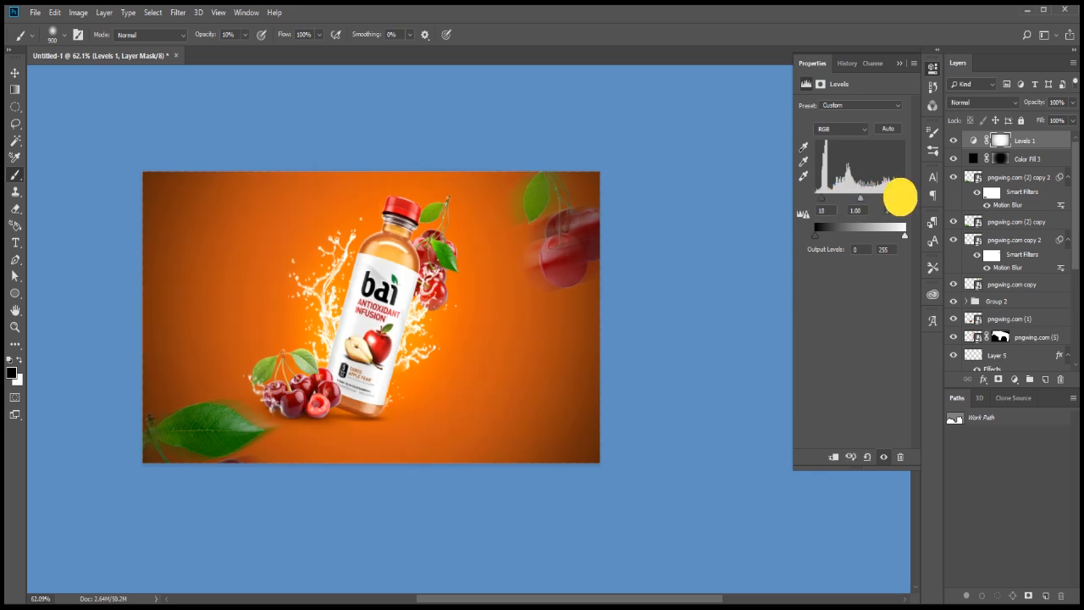
# Compare the finished composition with and without the Levels 1 adjustment
pyautogui.scroll(-3, 423, 247)
pyautogui.scroll(7, 426, 247)
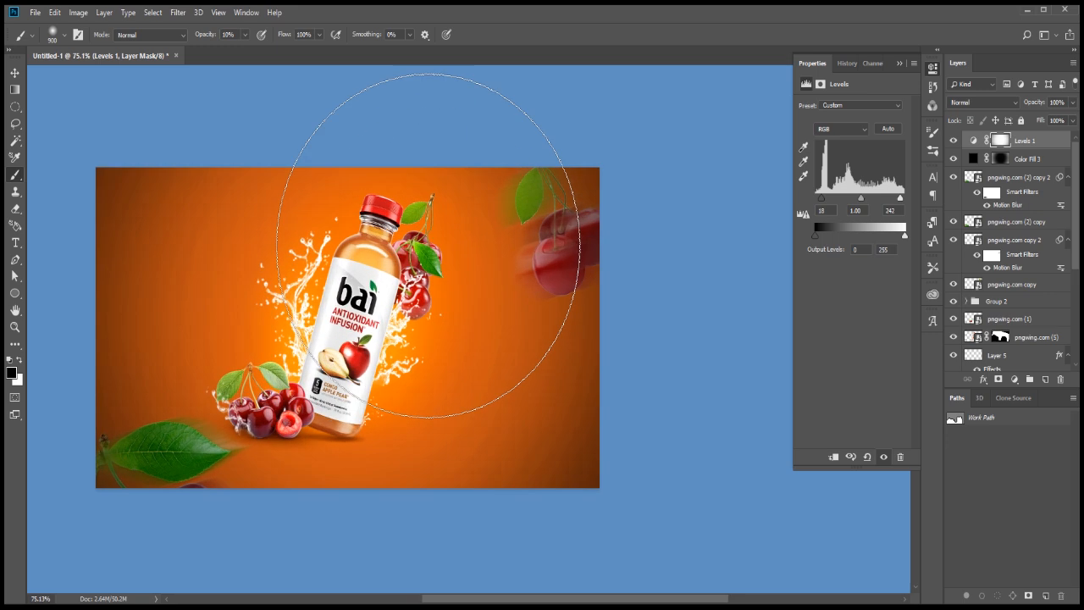
pyautogui.moveTo(494, 271); pyautogui.dragTo(523, 254)
pyautogui.click(974, 140)
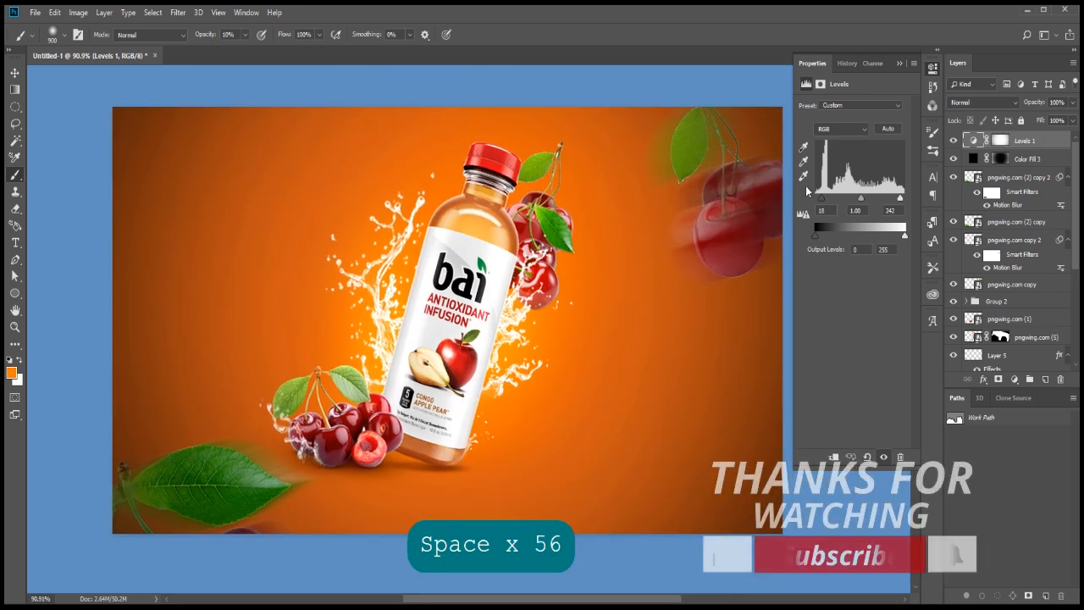
pyautogui.click(953, 142)
pyautogui.click(953, 142)
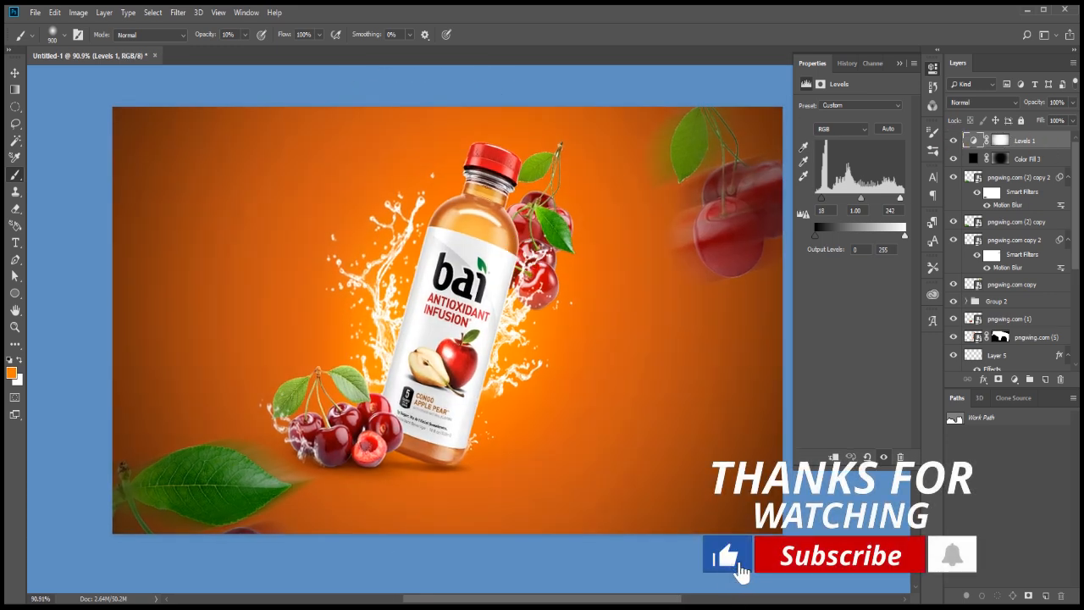